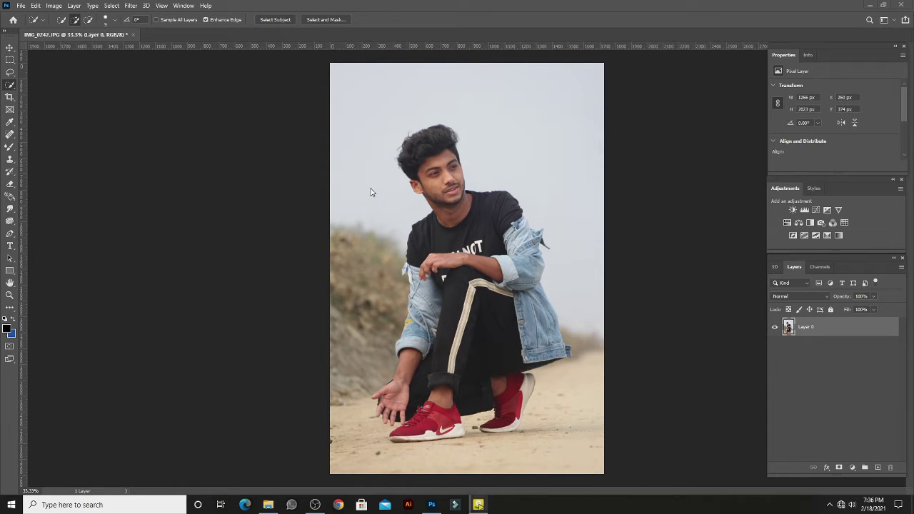
- Select the man as the subject and copy the selection to a new layer
{"action": "left_click", "coordinate": [278, 19]}
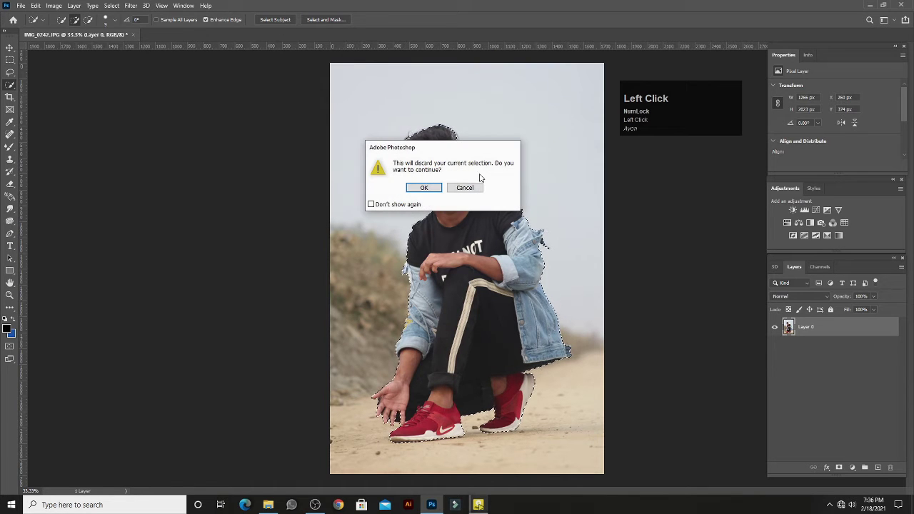
{"action": "key", "text": "Escape"}
{"action": "key", "text": "v"}
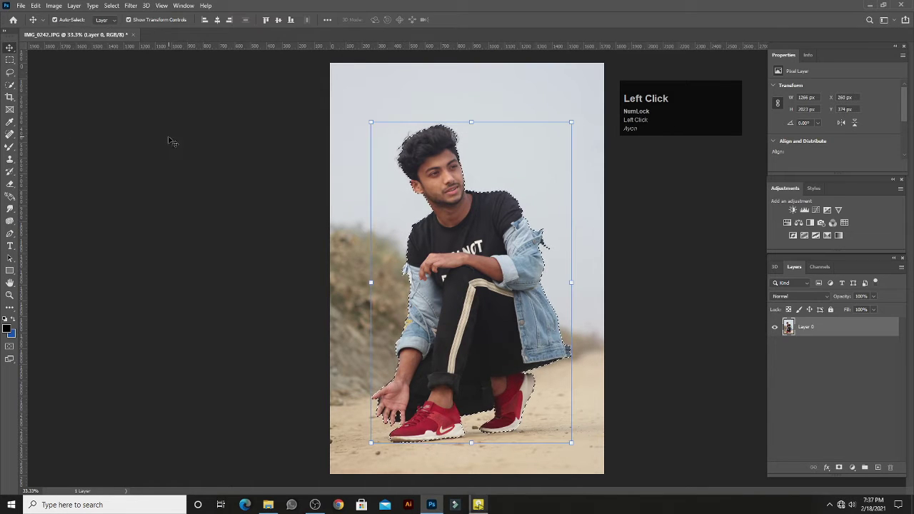
{"action": "left_click", "coordinate": [212, 134]}
{"action": "left_click", "coordinate": [494, 221]}
{"action": "key", "text": "ctrl+j"}
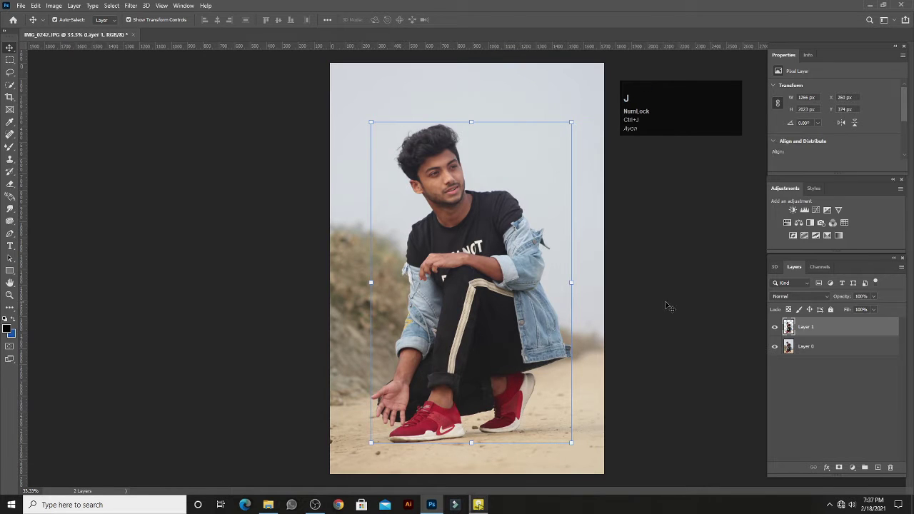
- Load the pixels of the Layer 1 cutout as a selection and make Layer 0 active
{"action": "left_click", "coordinate": [660, 319]}
{"action": "right_click", "coordinate": [788, 334]}
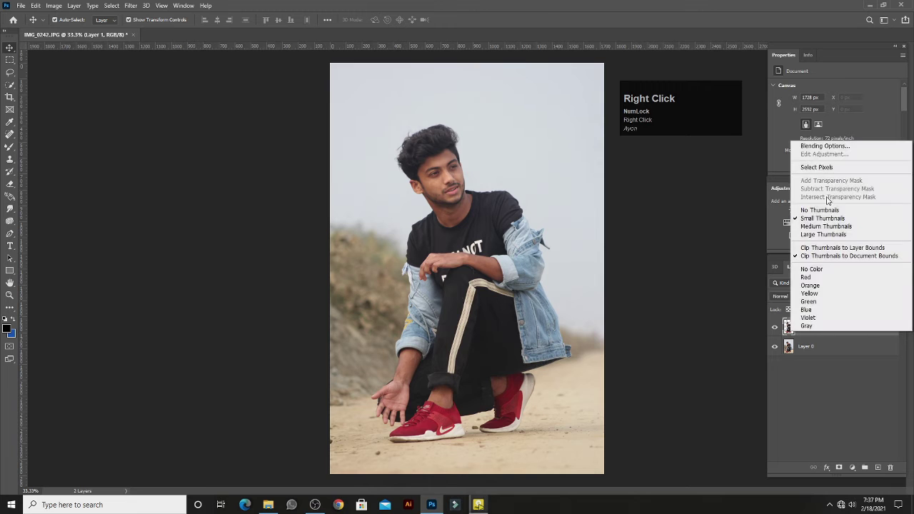
{"action": "left_click", "coordinate": [818, 167]}
{"action": "left_click", "coordinate": [807, 345]}
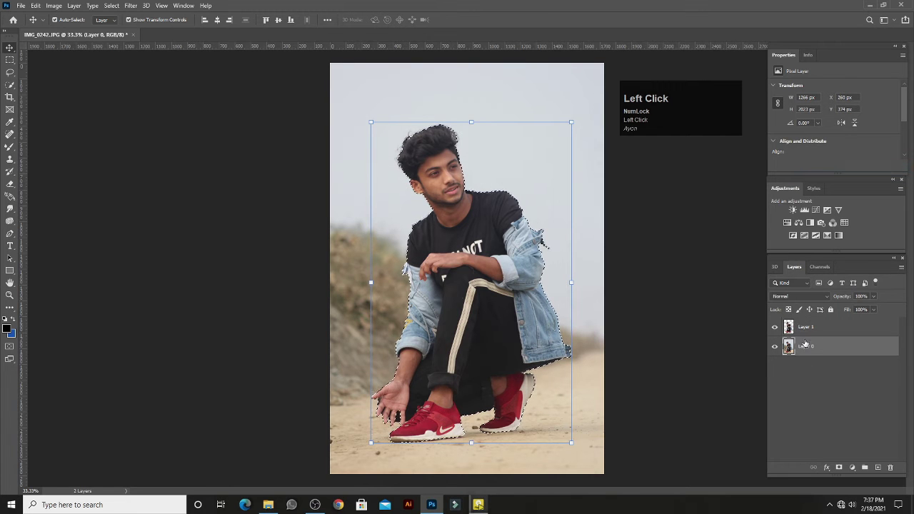
- Expand the selection around the man by 5 pixels, with the effect applied at canvas bounds
{"action": "left_click", "coordinate": [132, 7]}
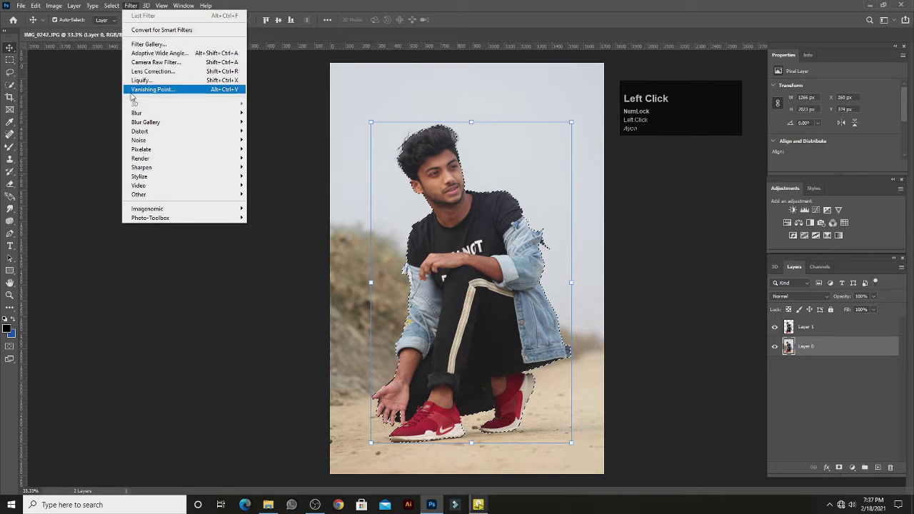
{"action": "mouse_move", "coordinate": [112, 5]}
{"action": "mouse_move", "coordinate": [157, 140]}
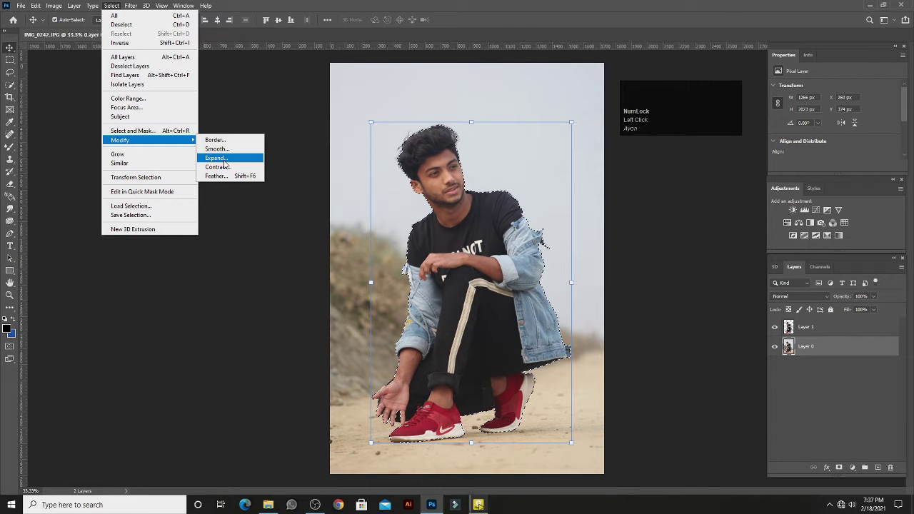
{"action": "left_click", "coordinate": [223, 158]}
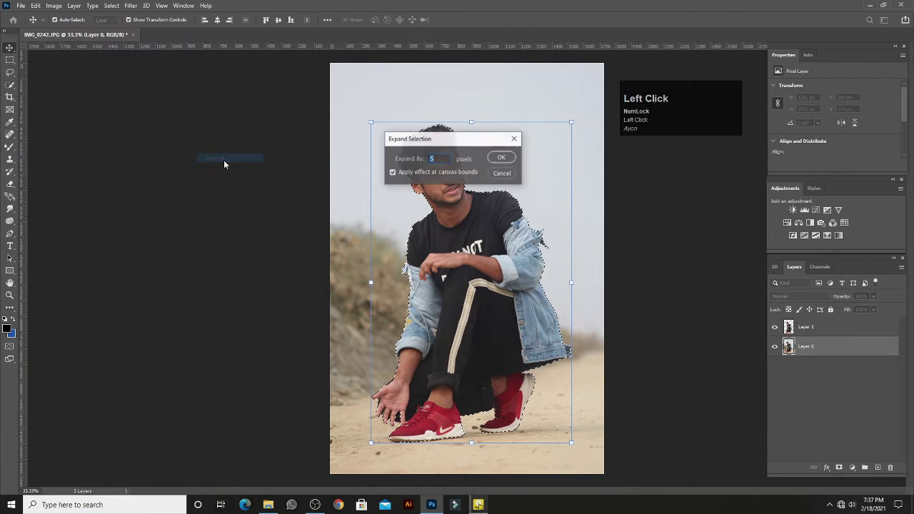
{"action": "left_click", "coordinate": [503, 158]}
- Fill the selected area on Layer 0 with Content-Aware, hide Layer 1 and deselect
{"action": "left_click", "coordinate": [34, 5]}
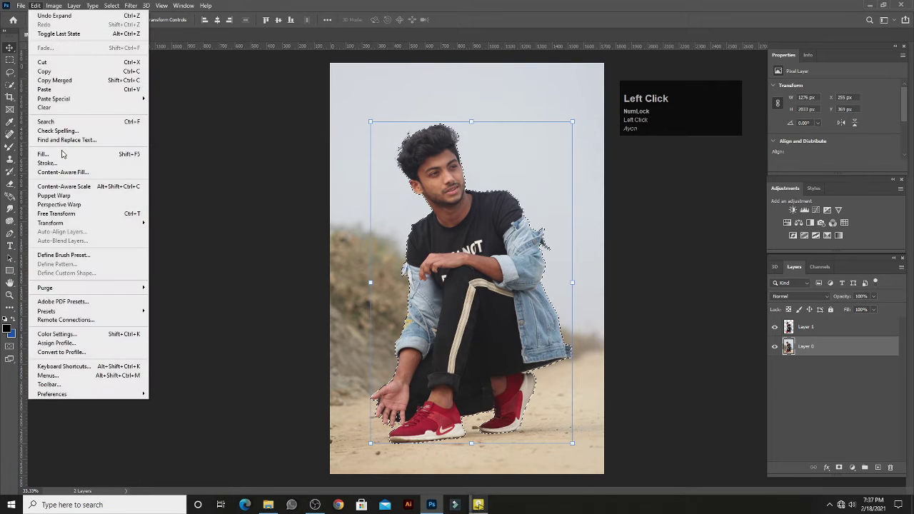
{"action": "left_click", "coordinate": [62, 153]}
{"action": "key", "text": "Return"}
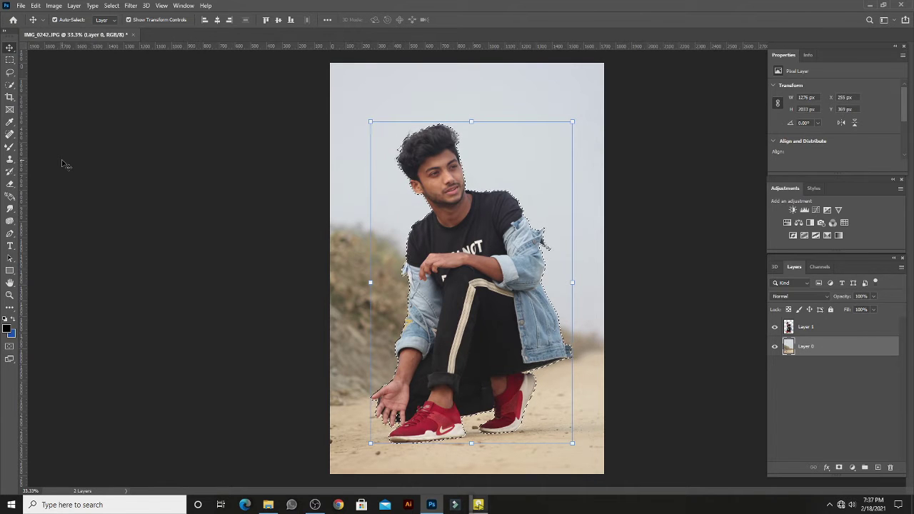
{"action": "left_click", "coordinate": [502, 305]}
{"action": "left_click", "coordinate": [775, 326]}
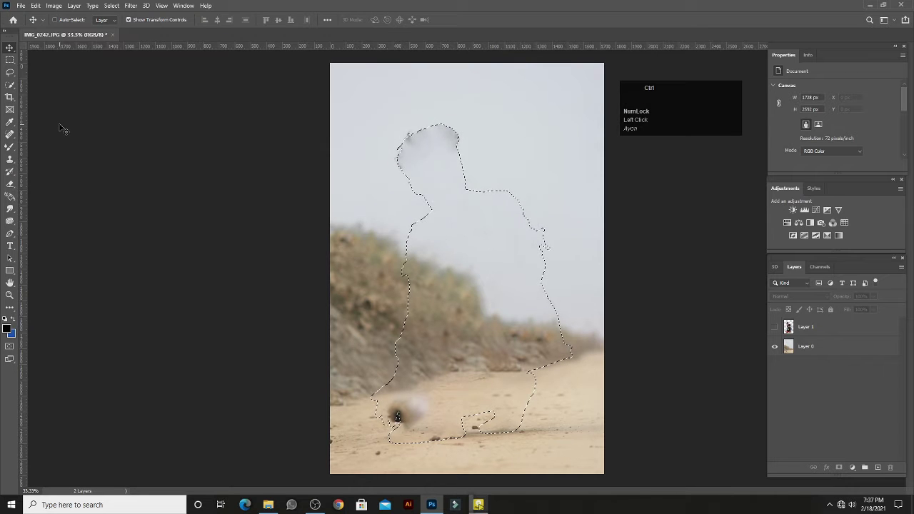
{"action": "key", "text": "ctrl+d"}
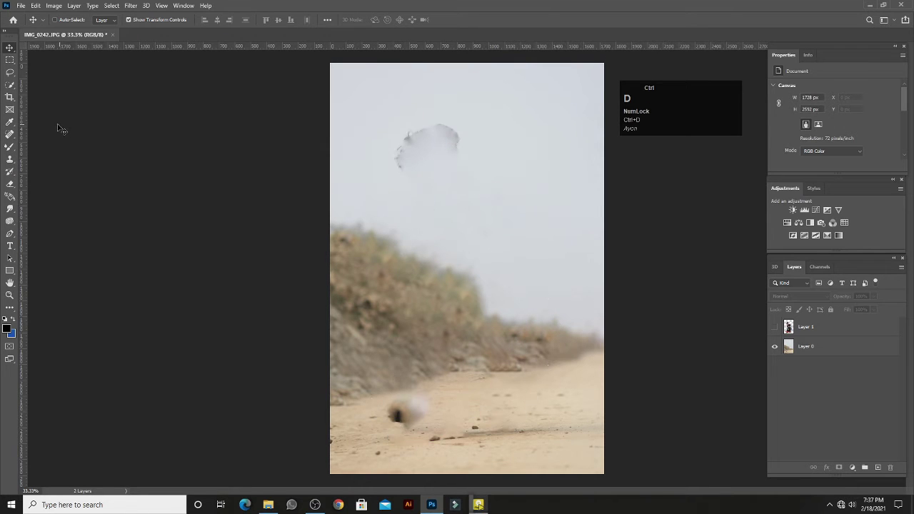
- Remove the leftover hair outline in the sky and the dark smudge on the sand of Layer 0 with the Spot Healing Brush
{"action": "left_click", "coordinate": [11, 134]}
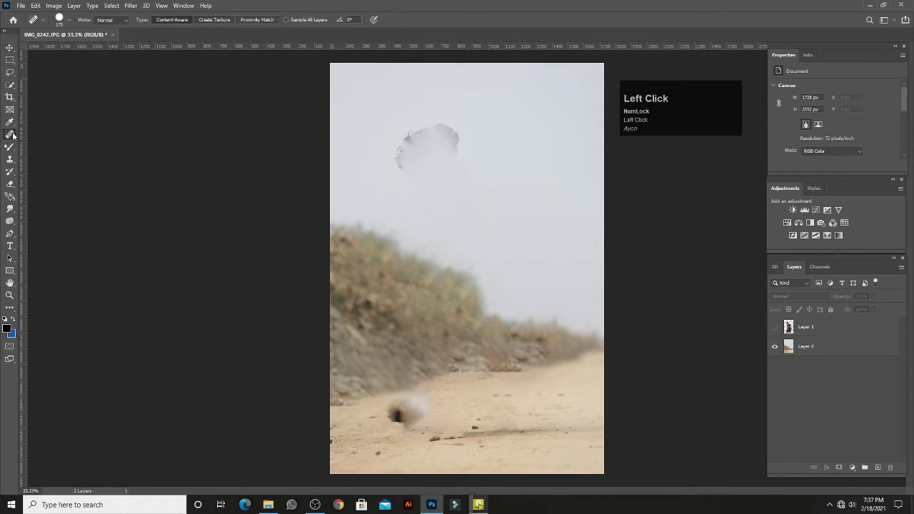
{"action": "left_click", "coordinate": [823, 354]}
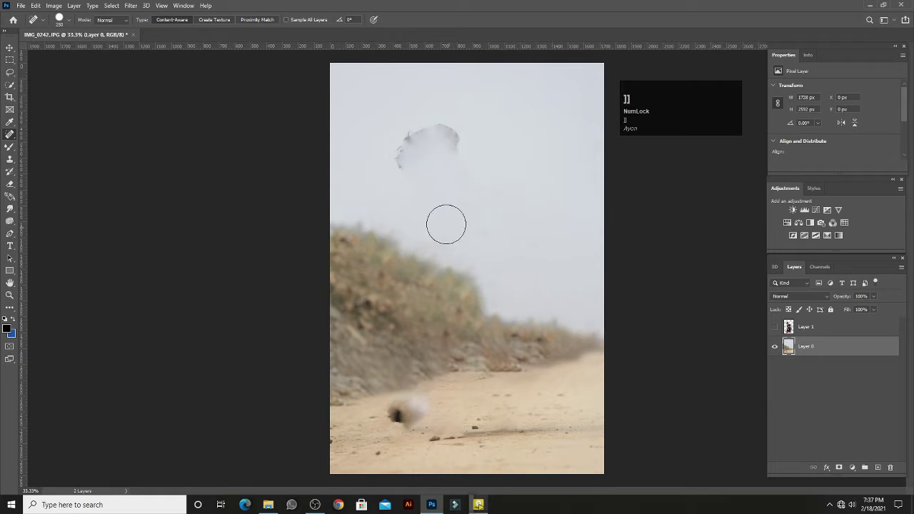
{"action": "mouse_move", "coordinate": [412, 171]}
{"action": "left_mouse_down"}
{"action": "mouse_move", "coordinate": [431, 134]}
{"action": "mouse_move", "coordinate": [465, 155]}
{"action": "mouse_move", "coordinate": [466, 171]}
{"action": "left_mouse_up"}
{"action": "key", "text": "]"}
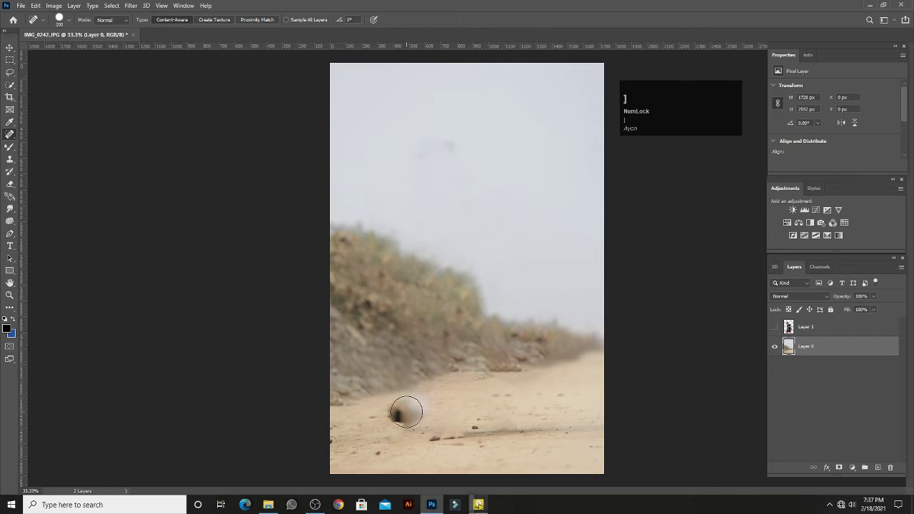
{"action": "left_click", "coordinate": [408, 410]}
{"action": "left_click", "coordinate": [398, 414]}
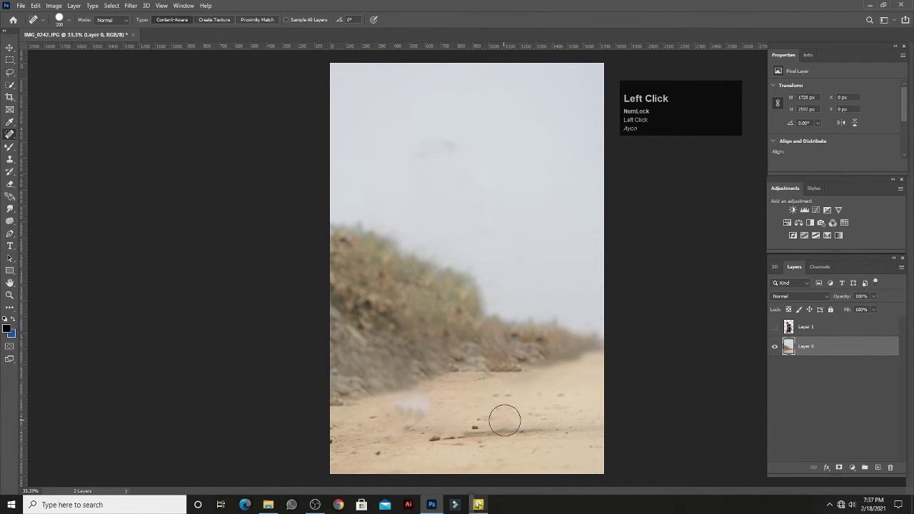
{"action": "left_click", "coordinate": [420, 410]}
- Show the Layer 1 cutout again over the repaired background
{"action": "left_click", "coordinate": [773, 328]}
{"action": "left_click", "coordinate": [774, 328]}
{"action": "left_click", "coordinate": [774, 328]}
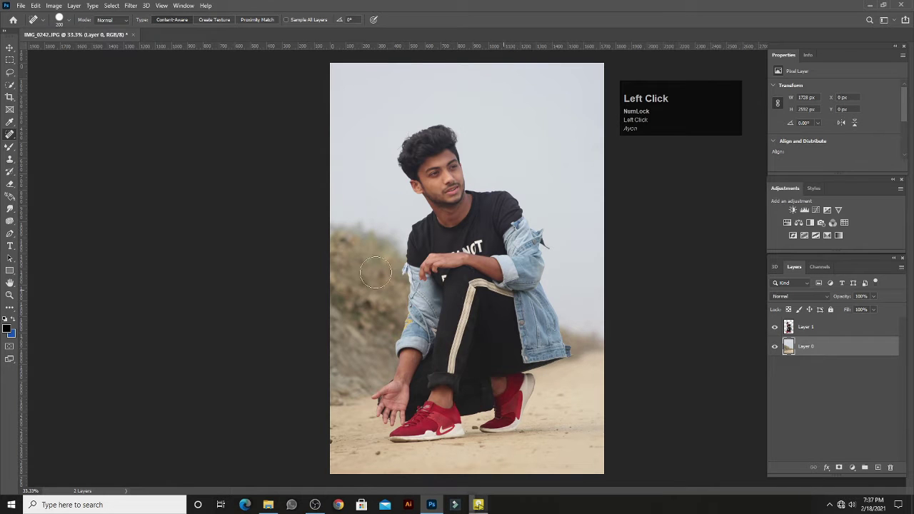
- Scale the man on Layer 1 down proportionally to about 91.7%, keeping his feet in place, and apply the transform
{"action": "left_click", "coordinate": [6, 50]}
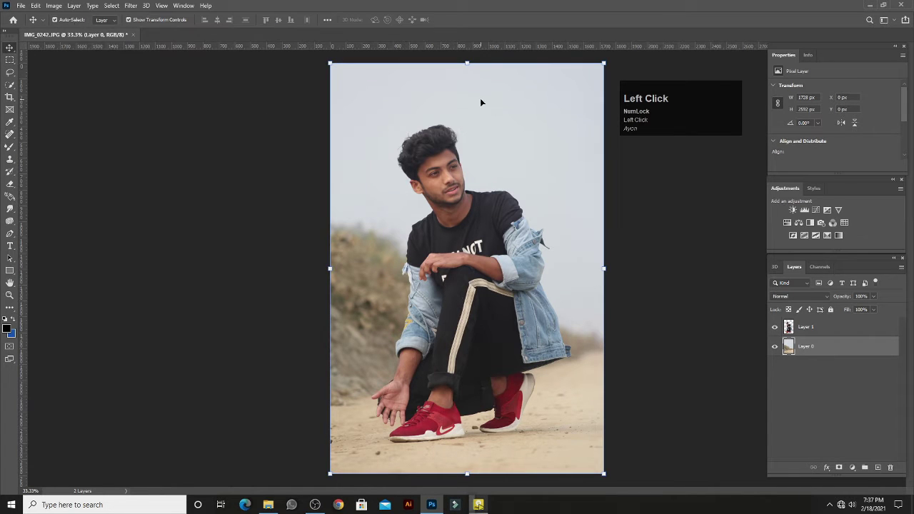
{"action": "left_click", "coordinate": [810, 329]}
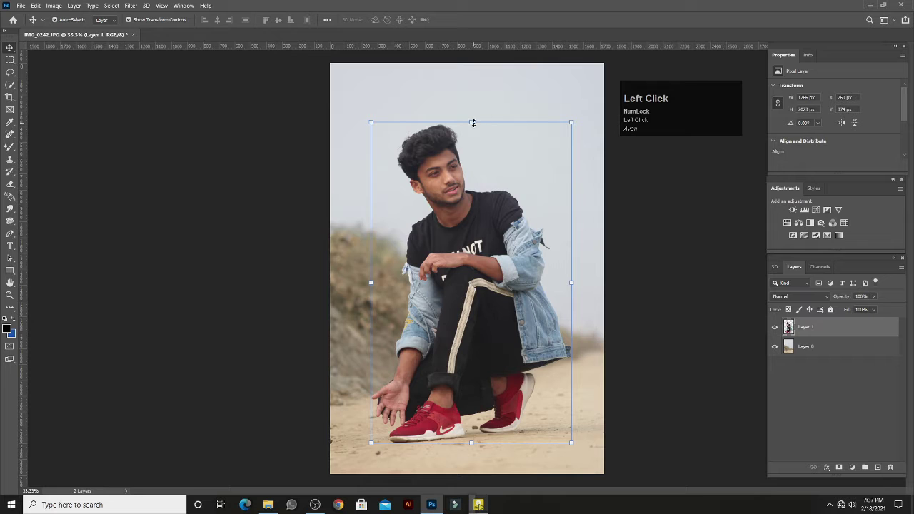
{"action": "left_click_drag", "start_coordinate": [472, 123], "coordinate": [470, 144]}
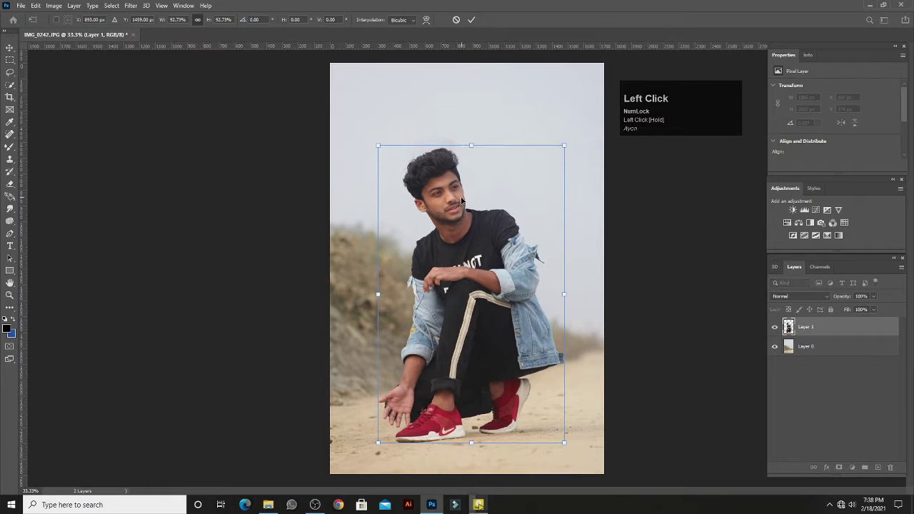
{"action": "left_click_drag", "start_coordinate": [480, 249], "coordinate": [482, 250]}
{"action": "key", "text": "ctrl+z"}
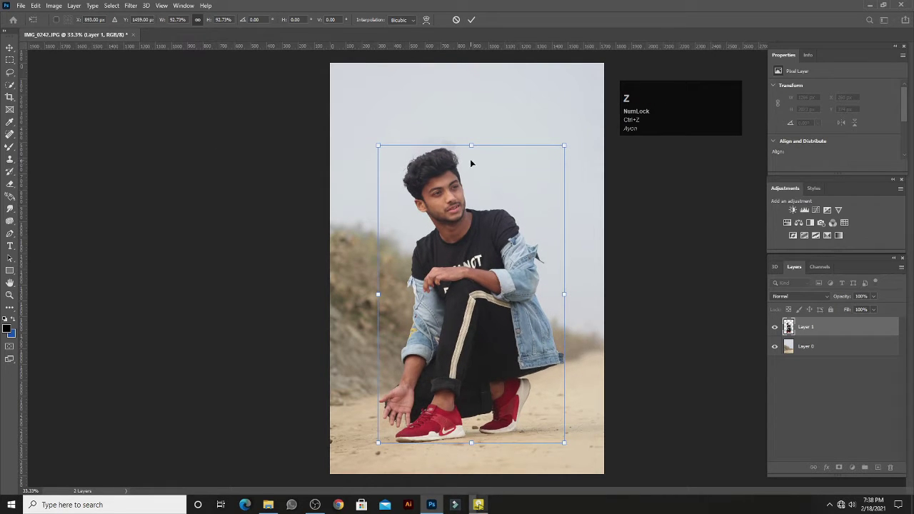
{"action": "left_click_drag", "start_coordinate": [470, 146], "coordinate": [470, 150]}
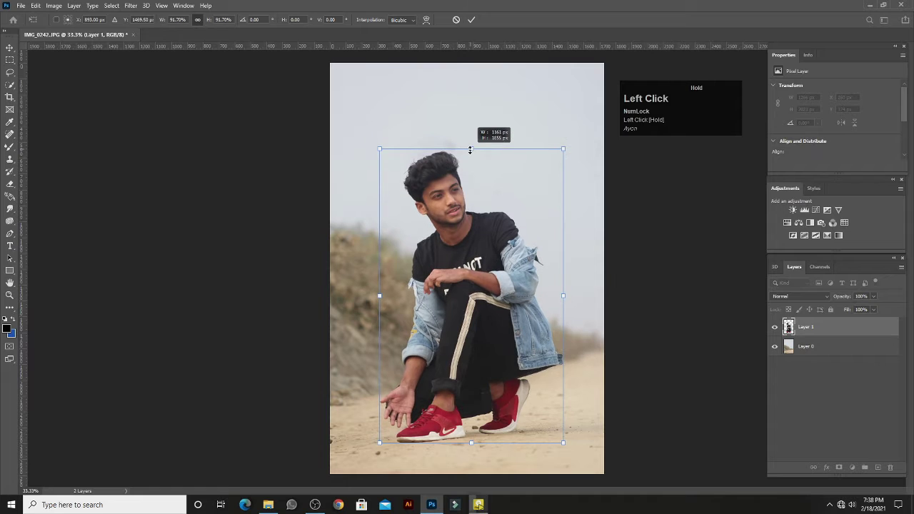
{"action": "left_click", "coordinate": [86, 140]}
- Start opening another image and go to the Photo Editz Background folder on drive F
{"action": "left_click", "coordinate": [21, 5]}
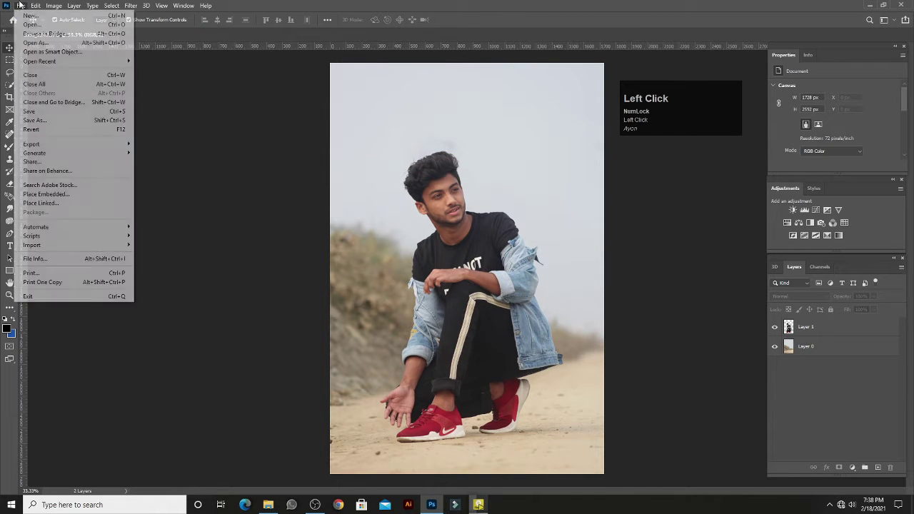
{"action": "left_click", "coordinate": [30, 26]}
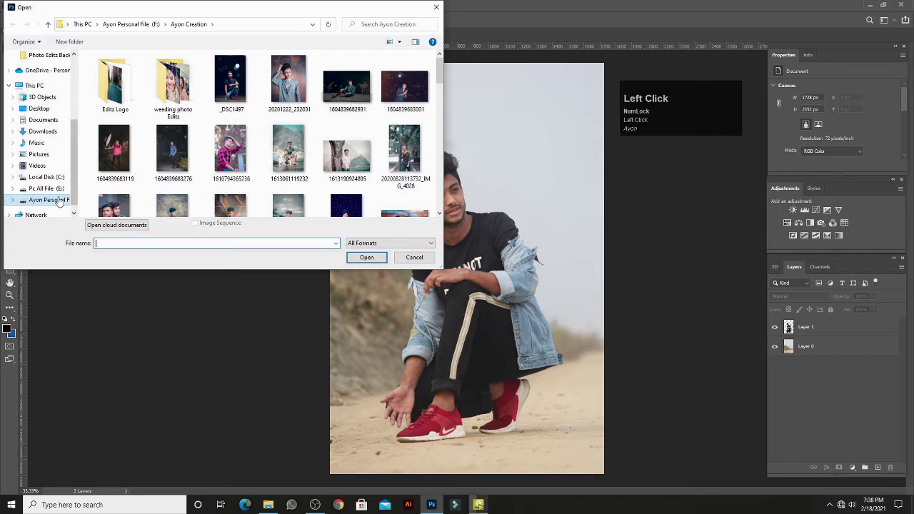
{"action": "left_click", "coordinate": [49, 200]}
{"action": "scroll", "coordinate": [166, 185], "scroll_direction": "down", "scroll_amount": 3}
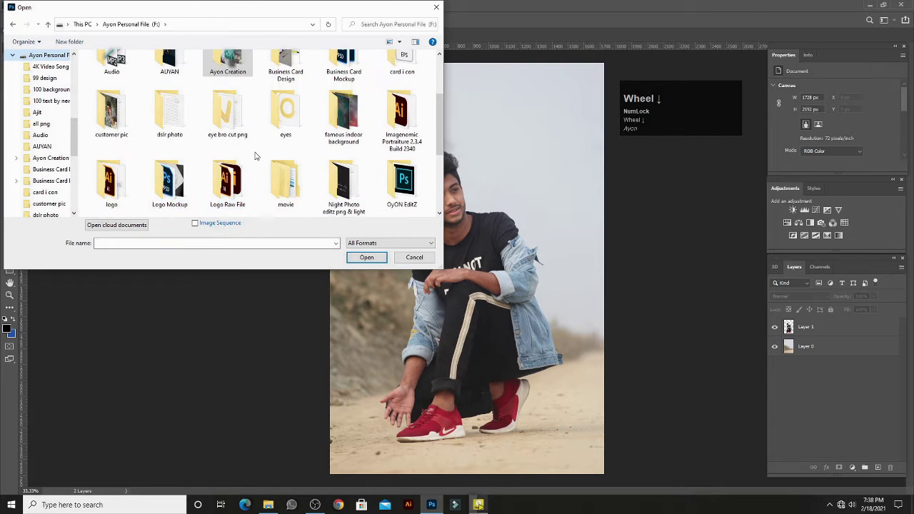
{"action": "scroll", "coordinate": [166, 184], "scroll_direction": "down", "scroll_amount": 1}
{"action": "double_click", "coordinate": [169, 183]}
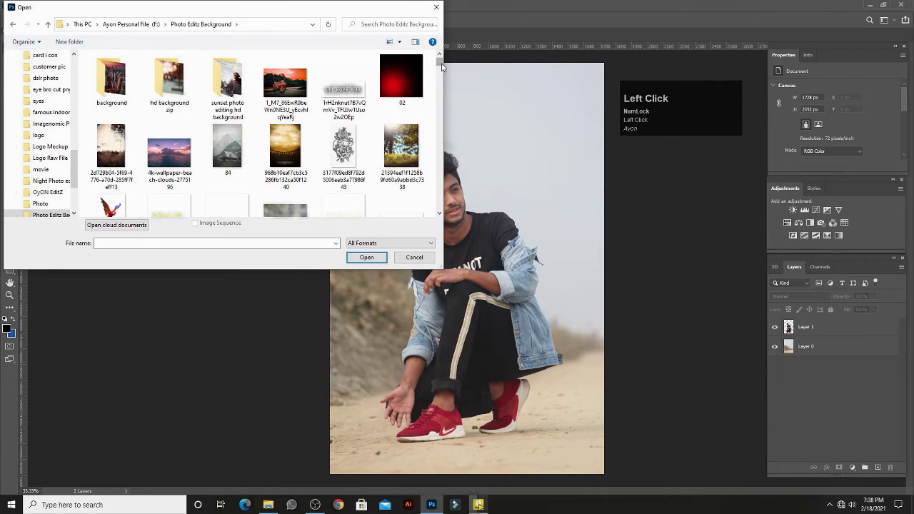
{"action": "left_click_drag", "start_coordinate": [439, 64], "coordinate": [479, 104]}
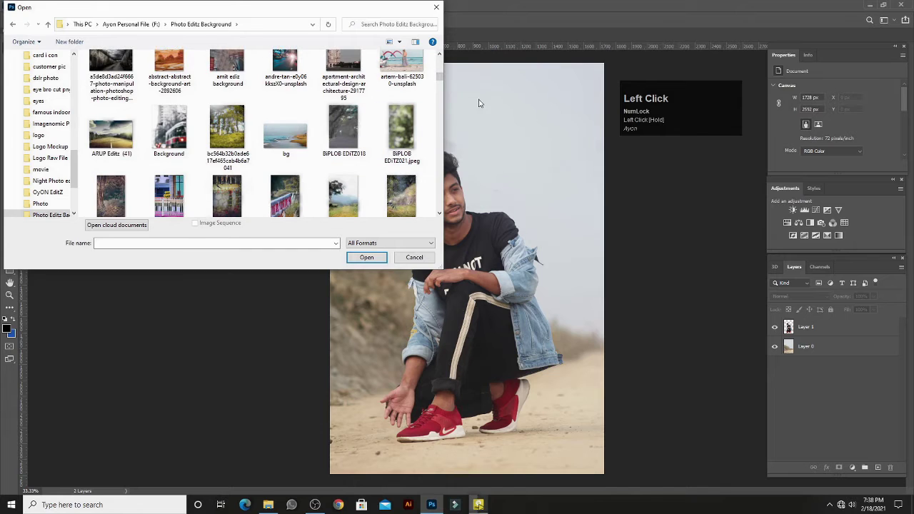
{"action": "left_click_drag", "start_coordinate": [437, 79], "coordinate": [438, 104]}
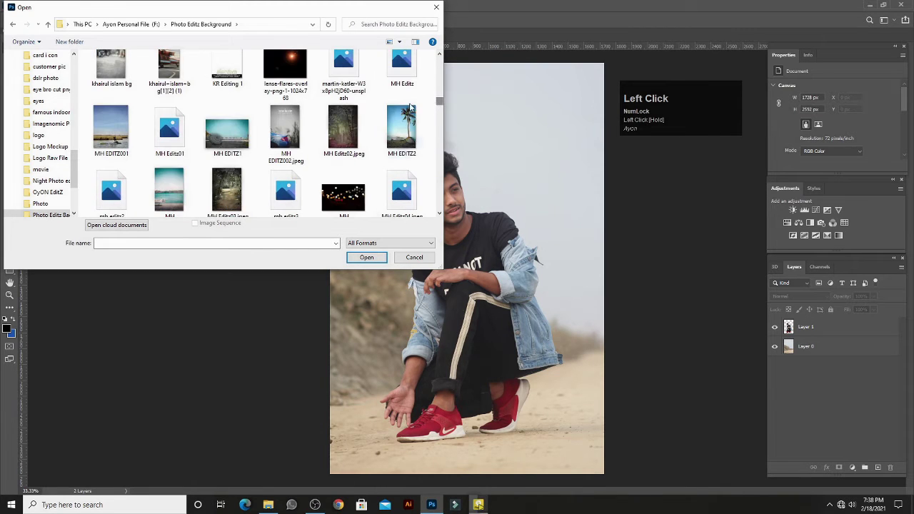
{"action": "scroll", "coordinate": [407, 119], "scroll_direction": "down", "scroll_amount": 3}
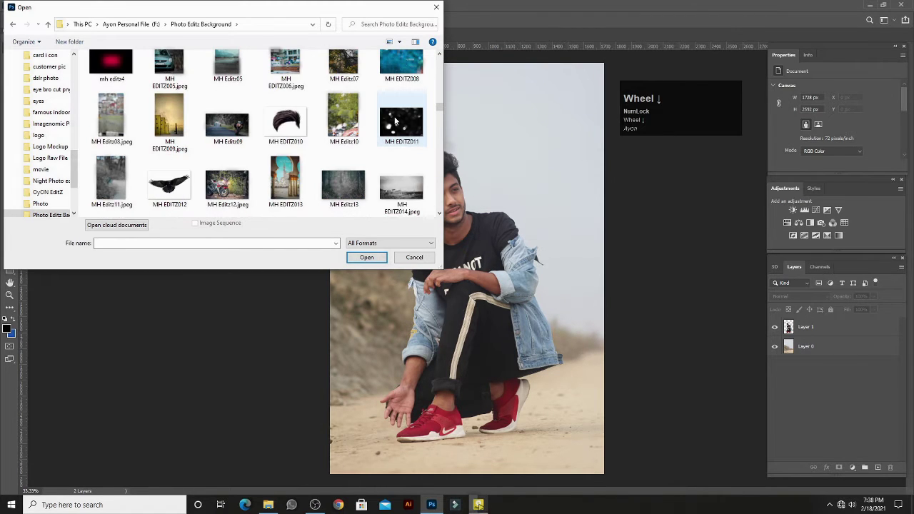
{"action": "scroll", "coordinate": [394, 122], "scroll_direction": "down", "scroll_amount": 8}
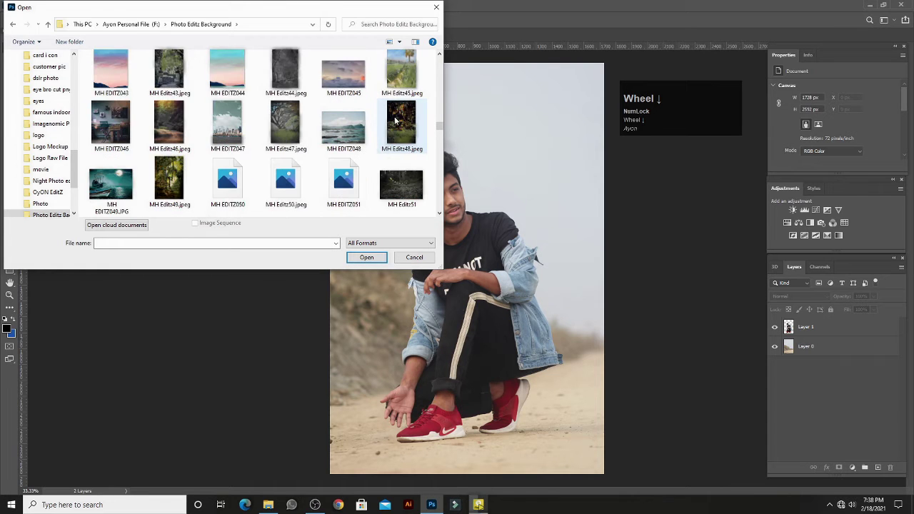
{"action": "scroll", "coordinate": [395, 121], "scroll_direction": "down", "scroll_amount": 8}
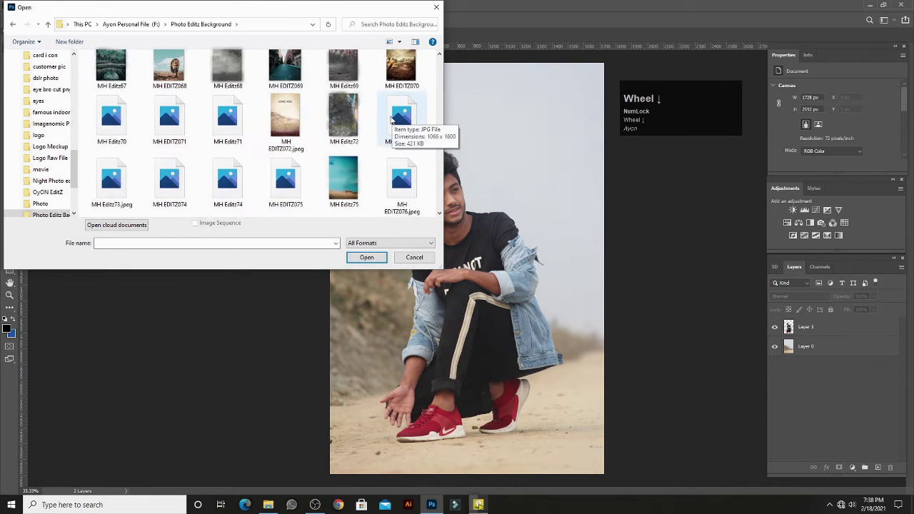
{"action": "scroll", "coordinate": [392, 120], "scroll_direction": "down", "scroll_amount": 12}
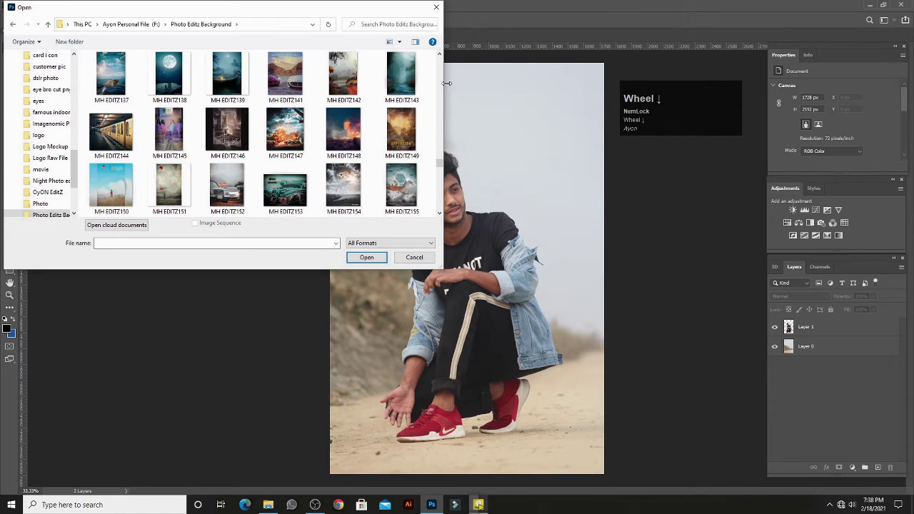
{"action": "left_click_drag", "start_coordinate": [442, 164], "coordinate": [441, 206]}
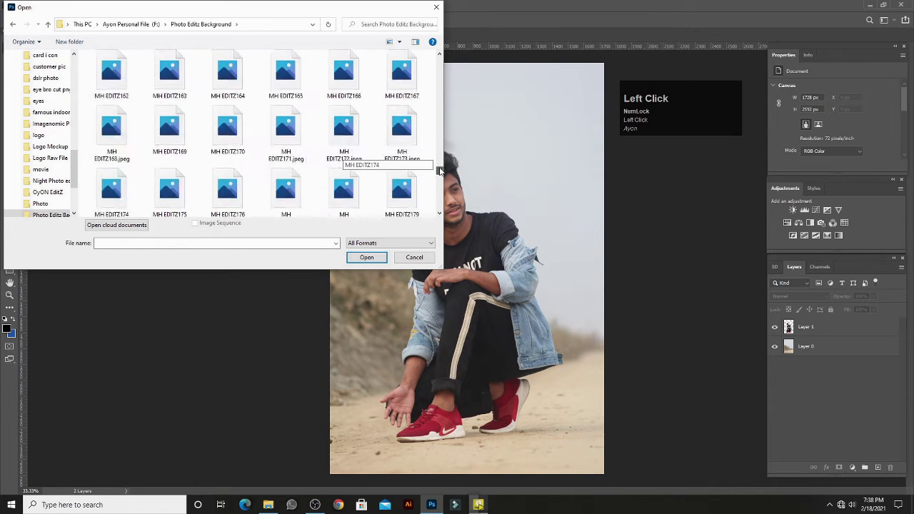
{"action": "scroll", "coordinate": [352, 176], "scroll_direction": "up", "scroll_amount": 1}
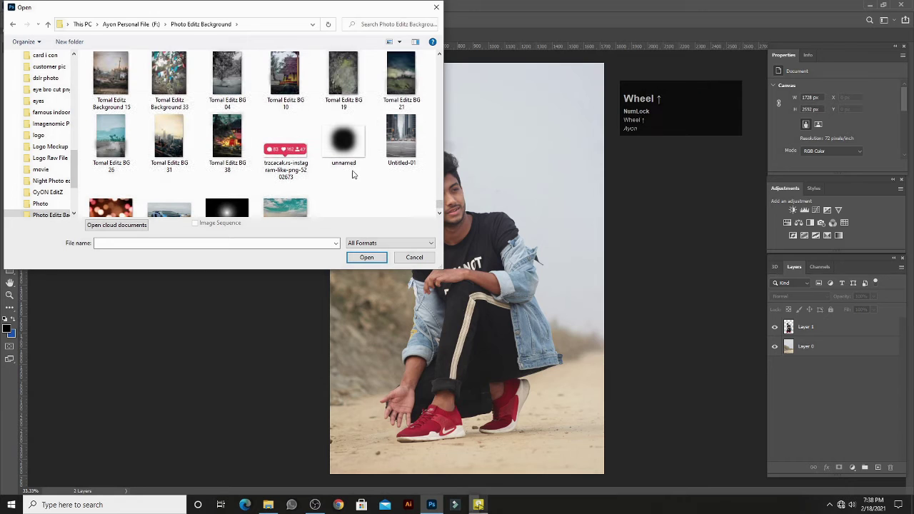
{"action": "scroll", "coordinate": [352, 174], "scroll_direction": "up", "scroll_amount": 1}
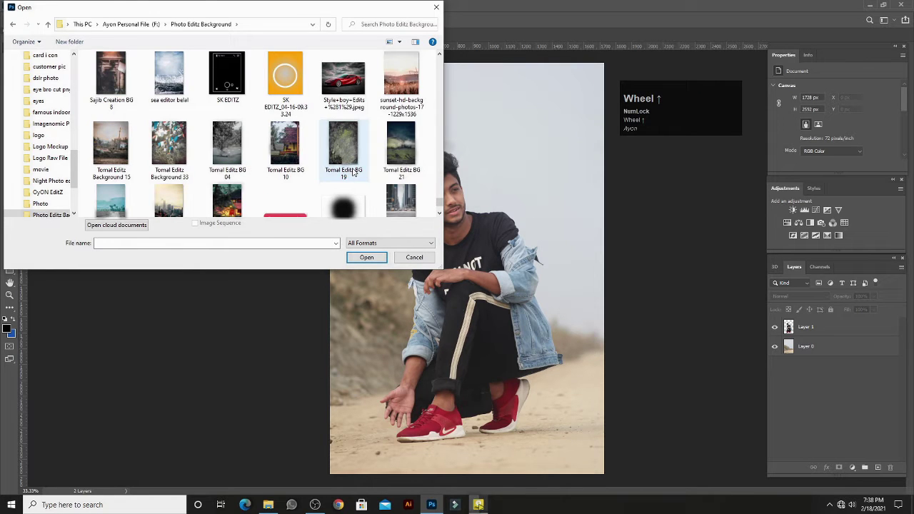
{"action": "scroll", "coordinate": [352, 174], "scroll_direction": "up", "scroll_amount": 1}
{"action": "scroll", "coordinate": [353, 172], "scroll_direction": "up", "scroll_amount": 1}
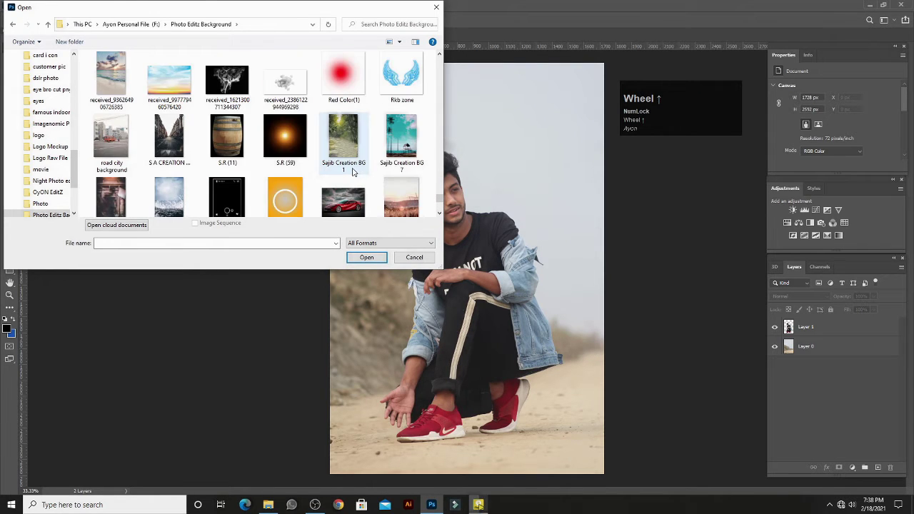
{"action": "scroll", "coordinate": [352, 172], "scroll_direction": "up", "scroll_amount": 1}
{"action": "scroll", "coordinate": [353, 172], "scroll_direction": "up", "scroll_amount": 1}
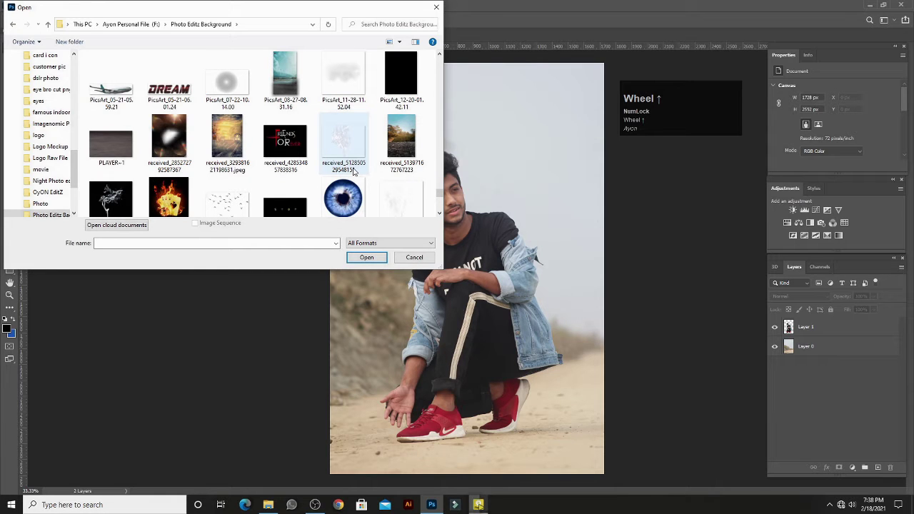
{"action": "scroll", "coordinate": [352, 171], "scroll_direction": "up", "scroll_amount": 1}
{"action": "scroll", "coordinate": [352, 171], "scroll_direction": "up", "scroll_amount": 1}
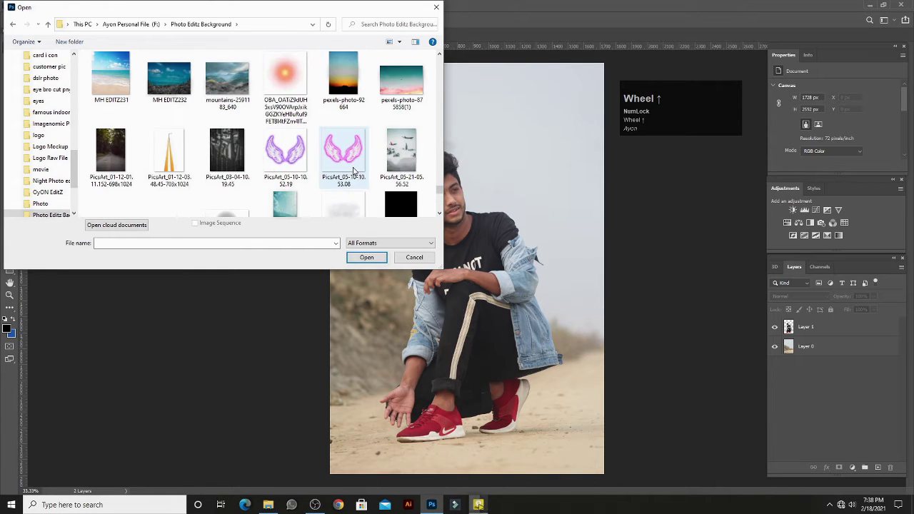
{"action": "scroll", "coordinate": [353, 171], "scroll_direction": "up", "scroll_amount": 5}
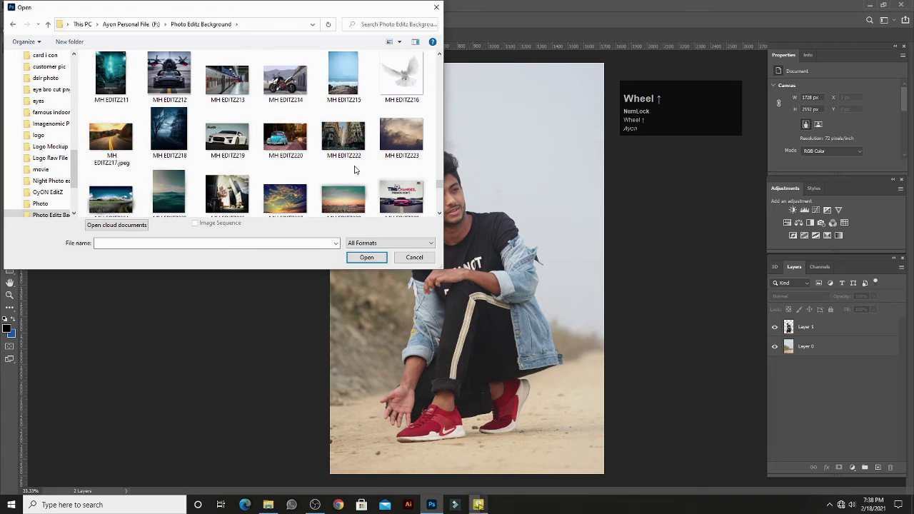
{"action": "scroll", "coordinate": [352, 169], "scroll_direction": "up", "scroll_amount": 4}
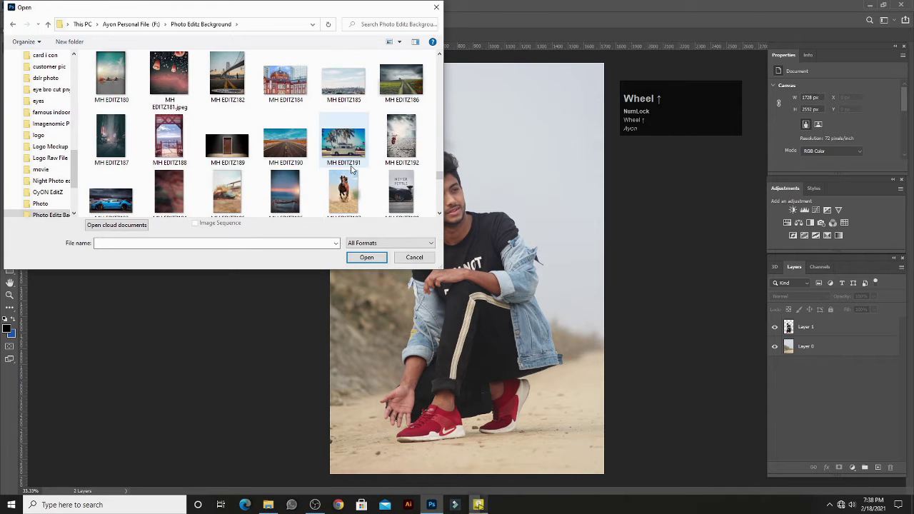
{"action": "scroll", "coordinate": [350, 169], "scroll_direction": "up", "scroll_amount": 7}
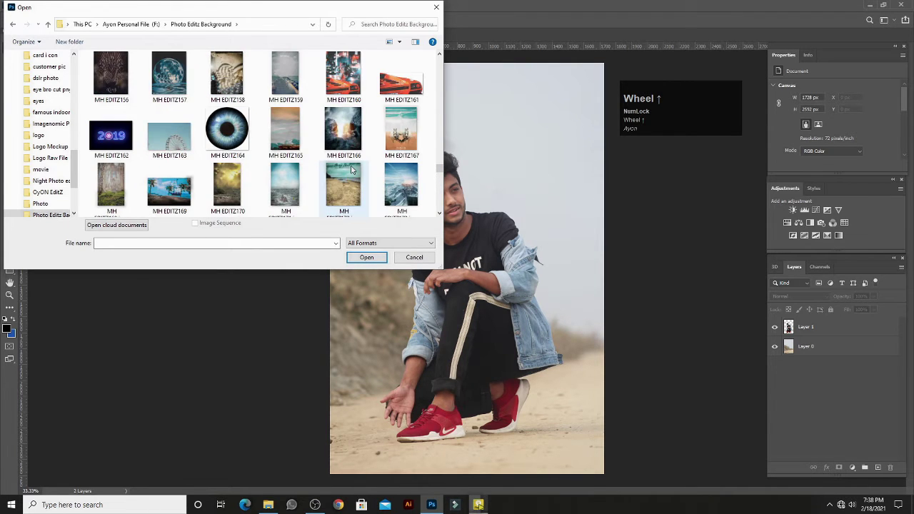
{"action": "scroll", "coordinate": [351, 170], "scroll_direction": "down", "scroll_amount": 15}
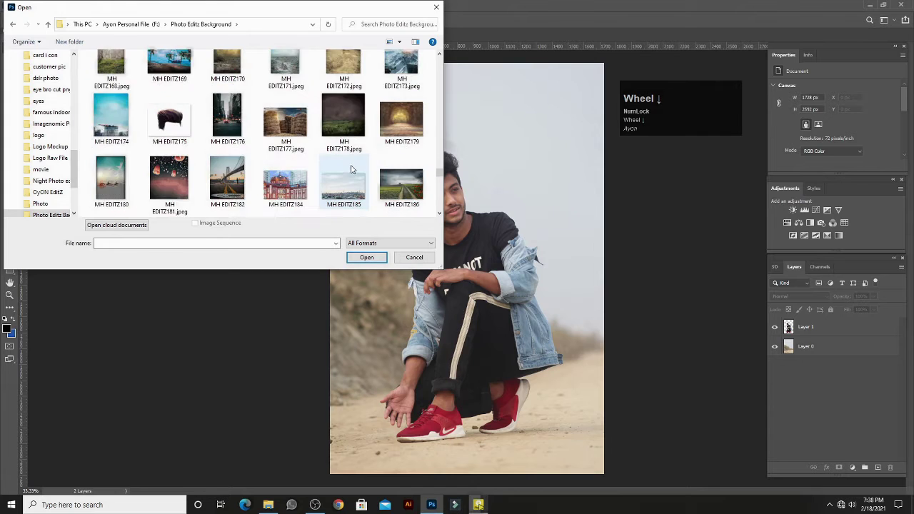
{"action": "scroll", "coordinate": [350, 169], "scroll_direction": "down", "scroll_amount": 5}
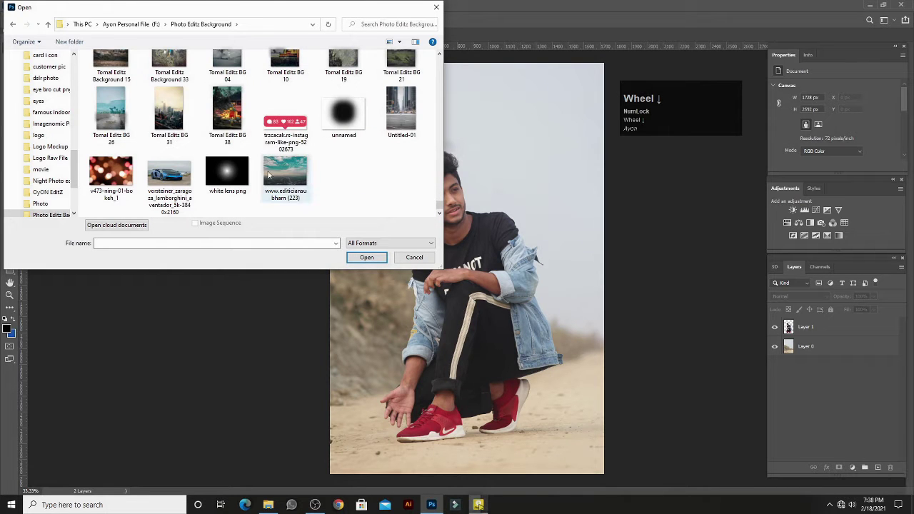
{"action": "double_click", "coordinate": [272, 167]}
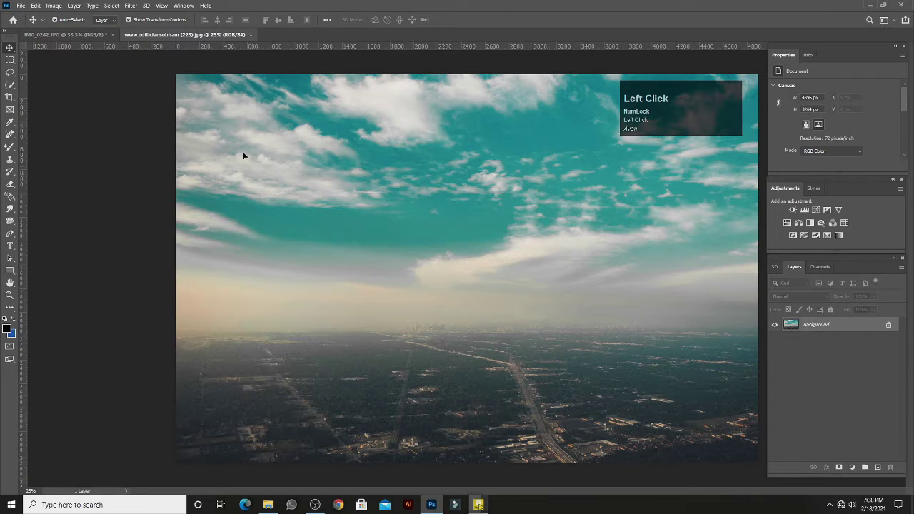
- Bring the sky image into IMG_0242, scale it to 62.94%, align it with the canvas's upper edge and apply the transform
{"action": "left_click_drag", "start_coordinate": [243, 155], "coordinate": [337, 183]}
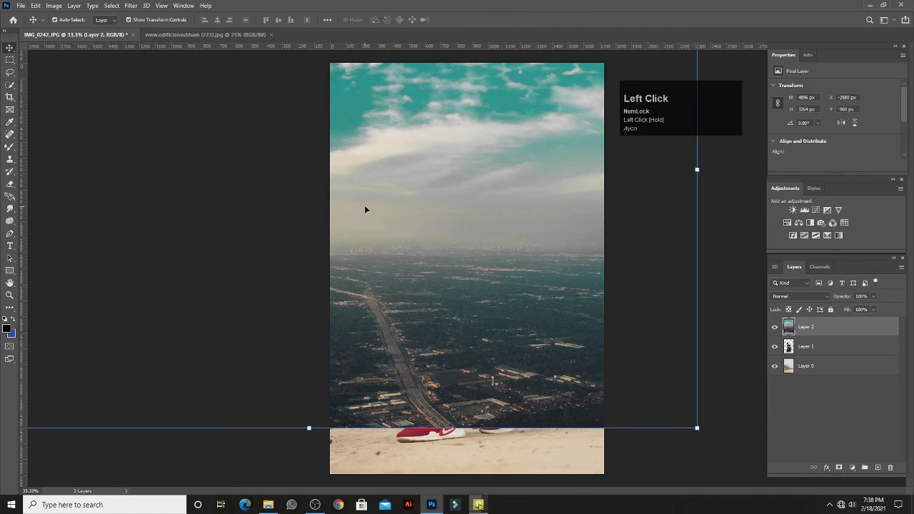
{"action": "key", "text": "ctrl+minus"}
{"action": "key", "text": "ctrl+minus"}
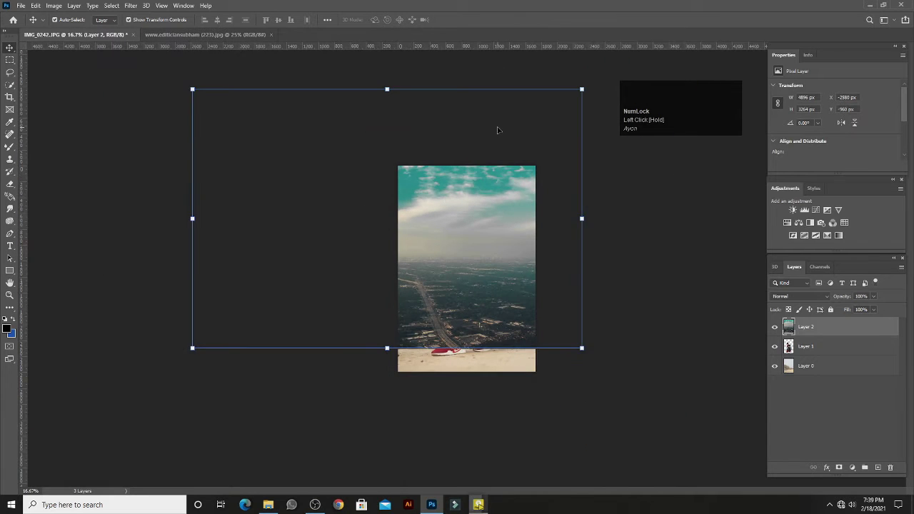
{"action": "left_click_drag", "start_coordinate": [581, 349], "coordinate": [294, 189]}
{"action": "left_click_drag", "start_coordinate": [282, 150], "coordinate": [470, 357]}
{"action": "key", "text": "ctrl+plus"}
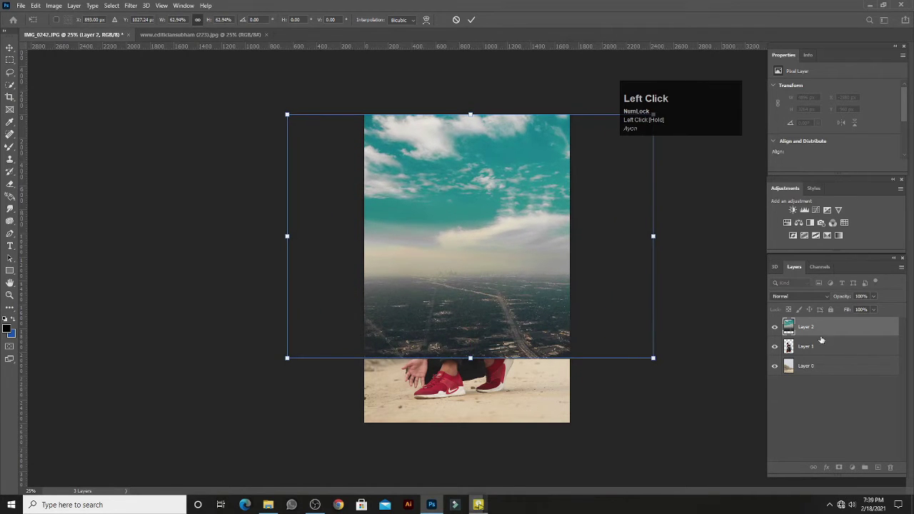
{"action": "key", "text": "Return"}
- Move the sky layer beneath the man's cutout and enlarge it proportionally to 100.97%, keeping its upper edge in place
{"action": "key", "text": "ctrl+bracketleft"}
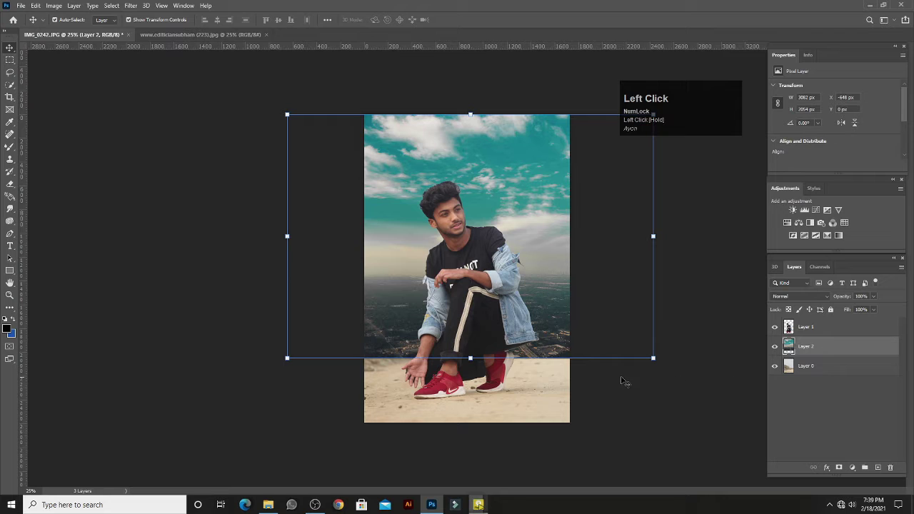
{"action": "left_click_drag", "start_coordinate": [470, 358], "coordinate": [470, 360]}
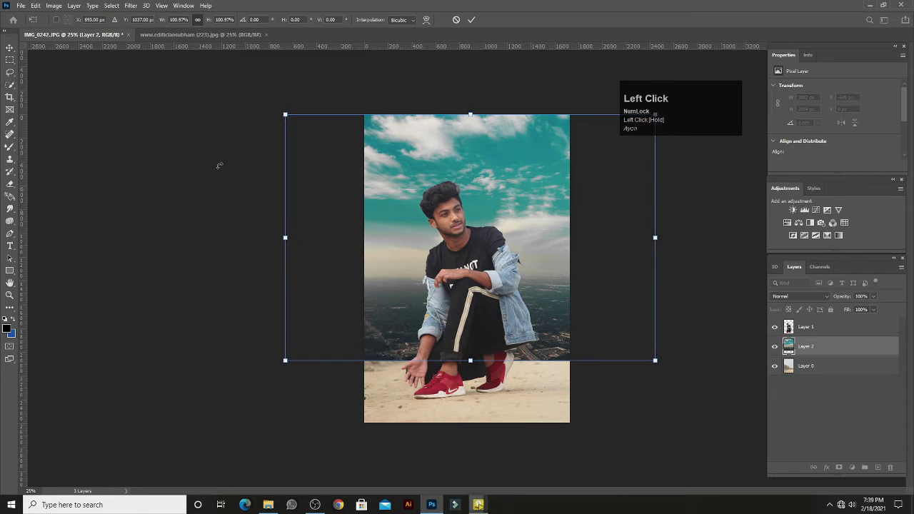
- Add a layer mask to Layer 2 and enlarge the soft Brush to 700 px over the sky image's lower edge
{"action": "left_click", "coordinate": [839, 467]}
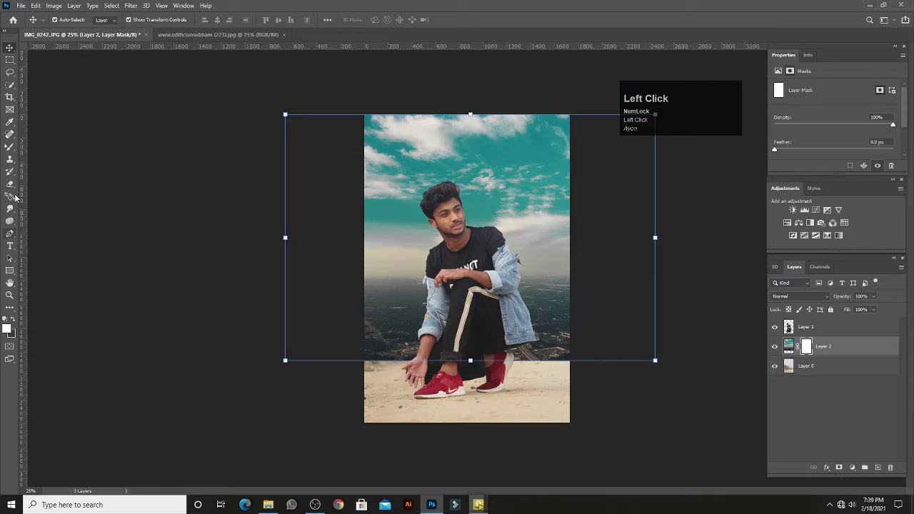
{"action": "left_click_drag", "start_coordinate": [5, 153], "coordinate": [56, 143]}
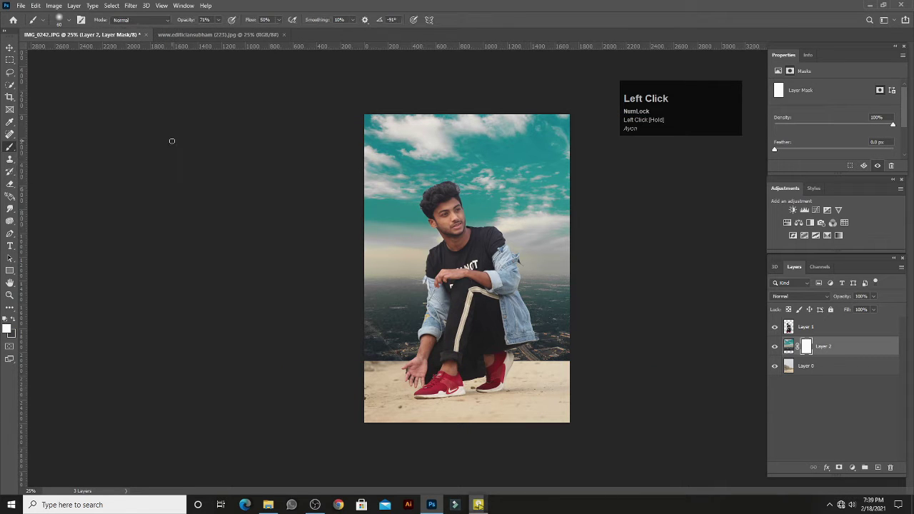
{"action": "key", "text": "bracketright"}
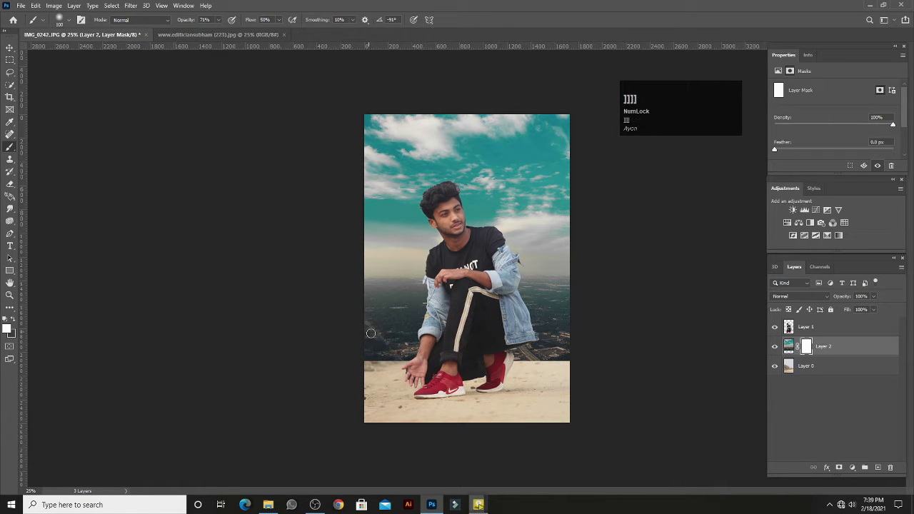
{"action": "left_click", "coordinate": [372, 354]}
{"action": "key", "text": "bracketright"}
{"action": "key", "text": "bracketright"}
{"action": "key", "text": "bracketright"}
{"action": "key", "text": "bracketright"}
{"action": "key", "text": "bracketright"}
{"action": "left_click", "coordinate": [375, 357]}
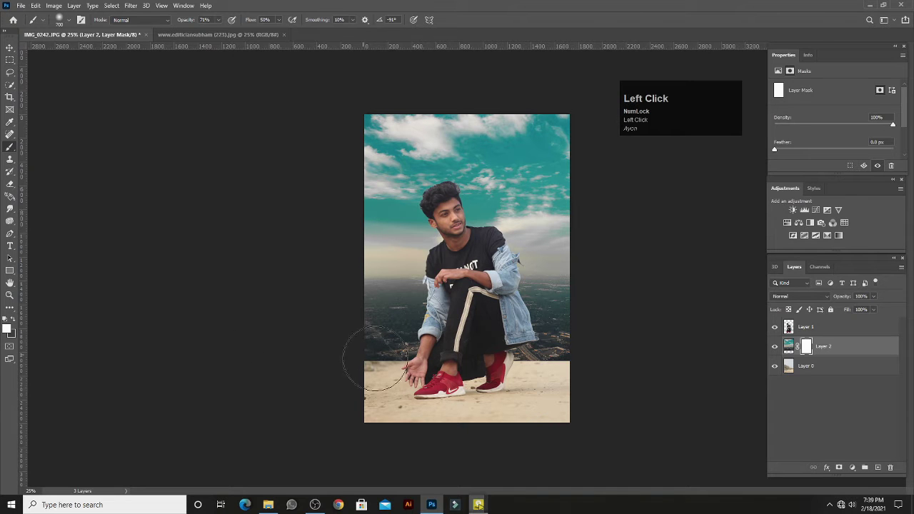
- Set the foreground colour to black (000000) and brush on Layer 2's mask to soften the hard lower edge
{"action": "left_click", "coordinate": [9, 329]}
{"action": "left_click_drag", "start_coordinate": [714, 319], "coordinate": [721, 323]}
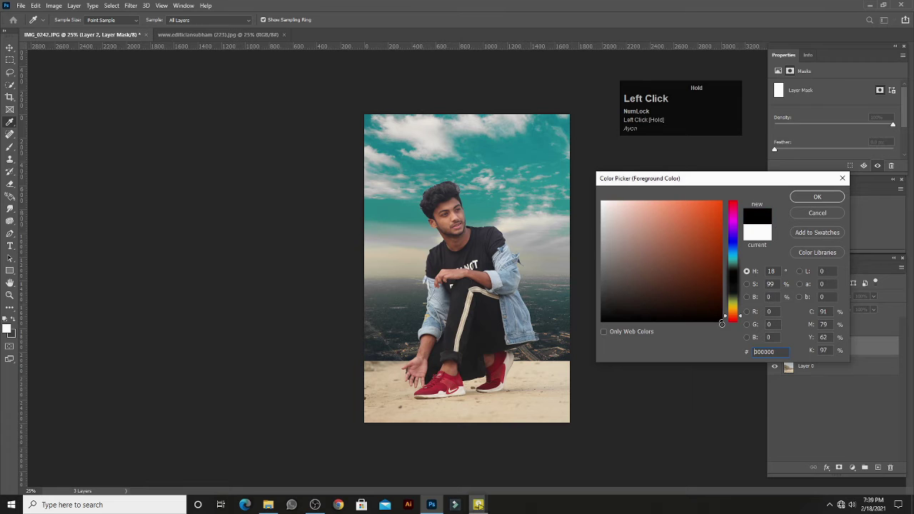
{"action": "left_click", "coordinate": [816, 198]}
{"action": "mouse_move", "coordinate": [392, 351]}
{"action": "left_mouse_down"}
{"action": "mouse_move", "coordinate": [519, 363]}
{"action": "mouse_move", "coordinate": [303, 258]}
{"action": "left_mouse_up"}
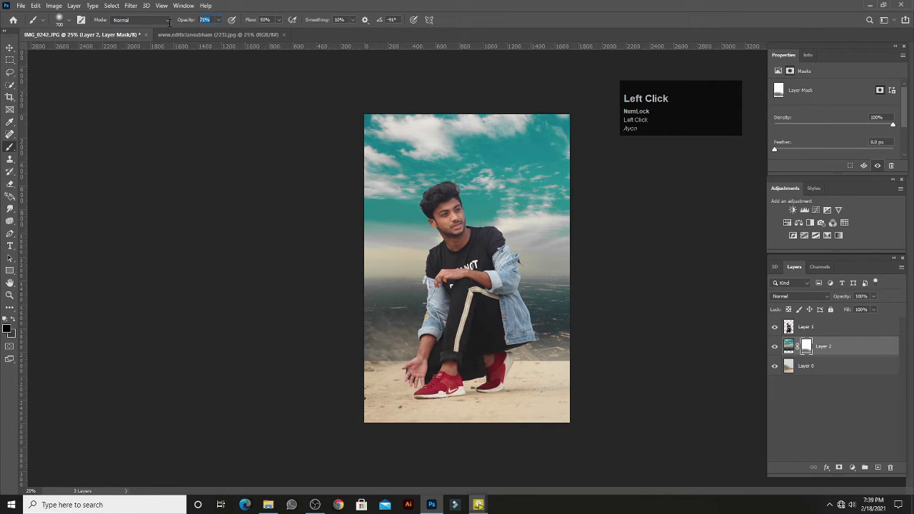
- Set the brush opacity to 100% and mask out Layer 2's remaining lower edge where it meets the sand
{"action": "key", "text": "Return"}
{"action": "type", "text": "00"}
{"action": "key", "text": "Return"}
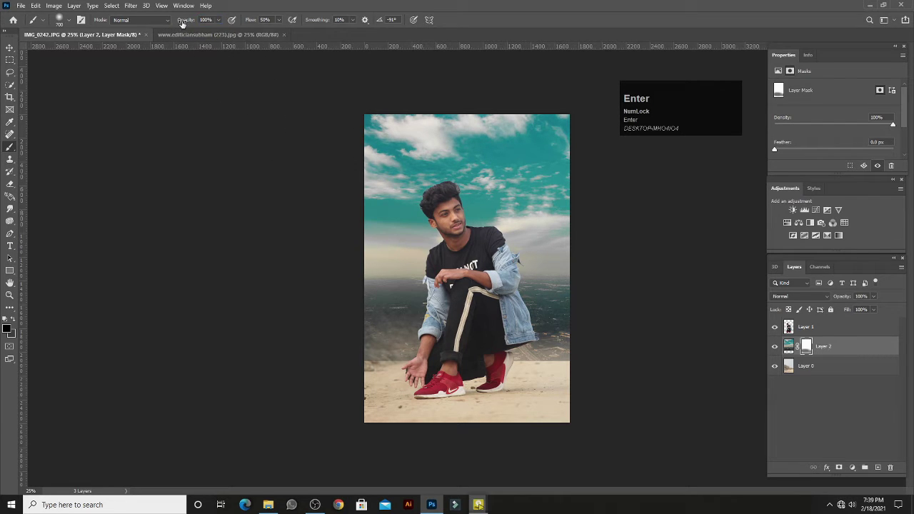
{"action": "left_click", "coordinate": [386, 361]}
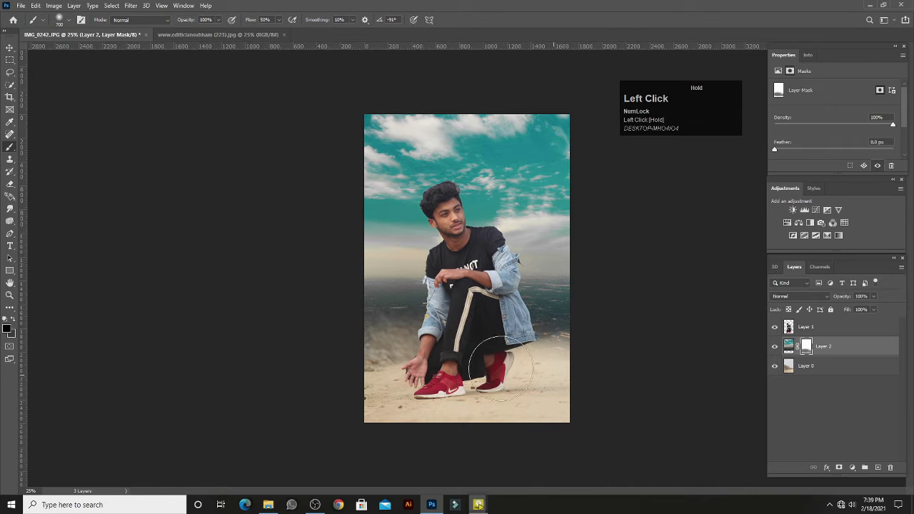
- Try a wide mask stroke across the city area, undo it, and mask the city mainly beside the outstretched hand to reveal the sandy bank
{"action": "mouse_move", "coordinate": [326, 351]}
{"action": "left_mouse_down"}
{"action": "mouse_move", "coordinate": [345, 332]}
{"action": "mouse_move", "coordinate": [403, 334]}
{"action": "mouse_move", "coordinate": [384, 308]}
{"action": "mouse_move", "coordinate": [475, 330]}
{"action": "mouse_move", "coordinate": [467, 321]}
{"action": "mouse_move", "coordinate": [568, 318]}
{"action": "mouse_move", "coordinate": [543, 322]}
{"action": "mouse_move", "coordinate": [544, 348]}
{"action": "left_mouse_up"}
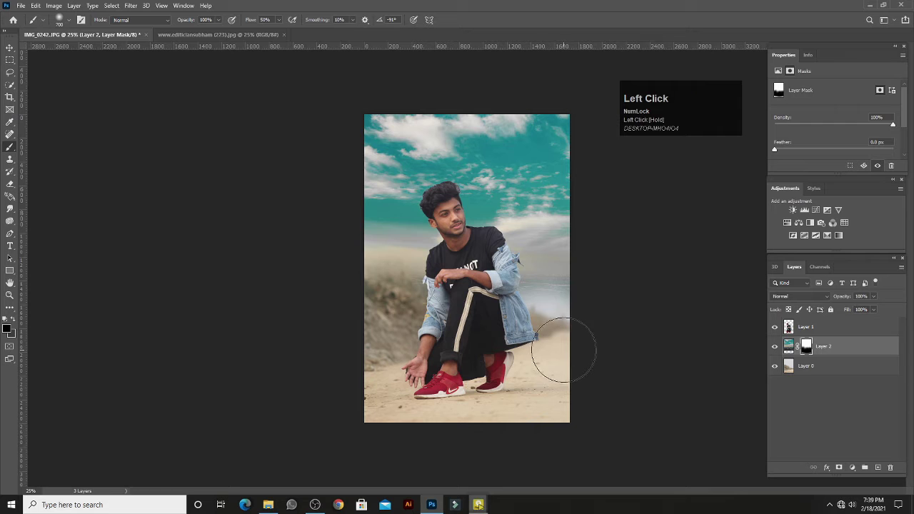
{"action": "key", "text": "ctrl+z"}
{"action": "left_click", "coordinate": [540, 362]}
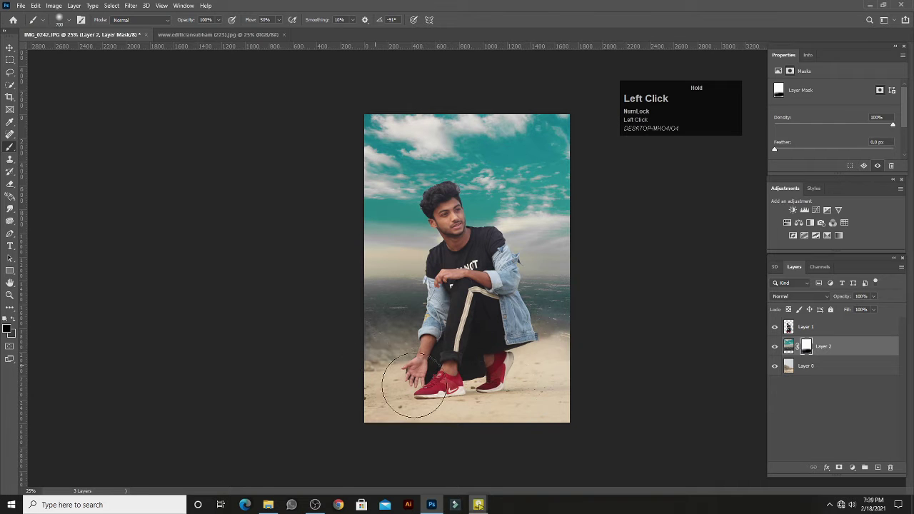
{"action": "mouse_move", "coordinate": [352, 326]}
{"action": "left_mouse_down"}
{"action": "mouse_move", "coordinate": [401, 312]}
{"action": "mouse_move", "coordinate": [425, 322]}
{"action": "mouse_move", "coordinate": [382, 304]}
{"action": "mouse_move", "coordinate": [526, 327]}
{"action": "left_mouse_up"}
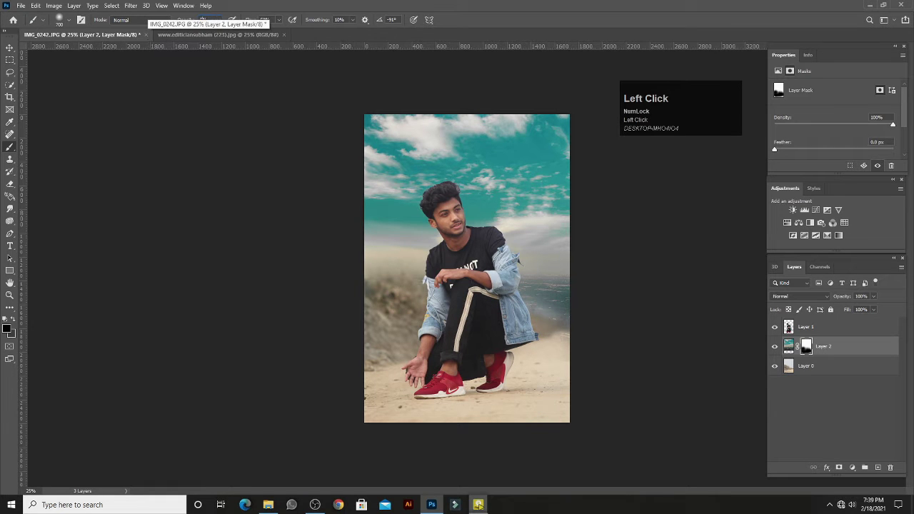
- Set the brush opacity to 50% and softly mask the city behind the denim jacket into the sand
{"action": "key", "text": "Return"}
{"action": "mouse_move", "coordinate": [548, 318]}
{"action": "left_mouse_down"}
{"action": "mouse_move", "coordinate": [594, 340]}
{"action": "mouse_move", "coordinate": [556, 301]}
{"action": "mouse_move", "coordinate": [534, 319]}
{"action": "left_mouse_up"}
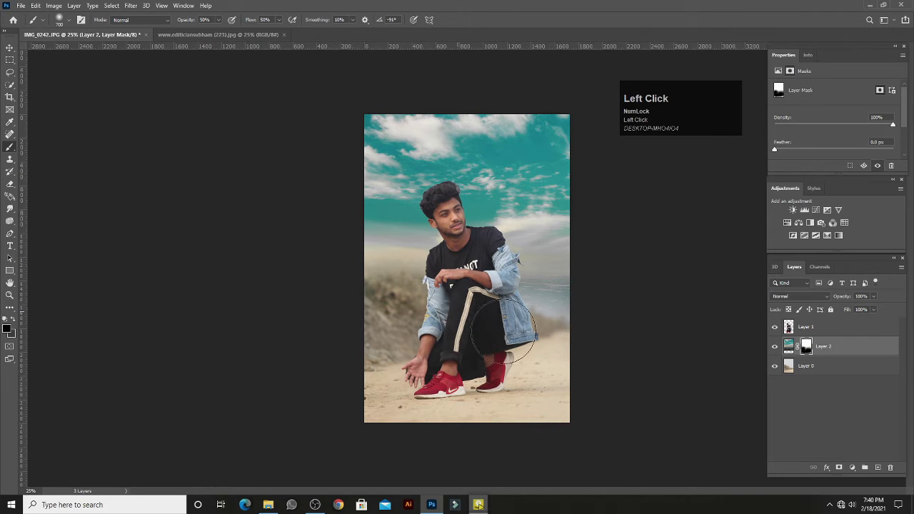
- Apply a Gaussian Blur with a 15-pixel radius to Layer 2's sky image rather than its mask
{"action": "left_click", "coordinate": [10, 48]}
{"action": "left_click", "coordinate": [254, 230]}
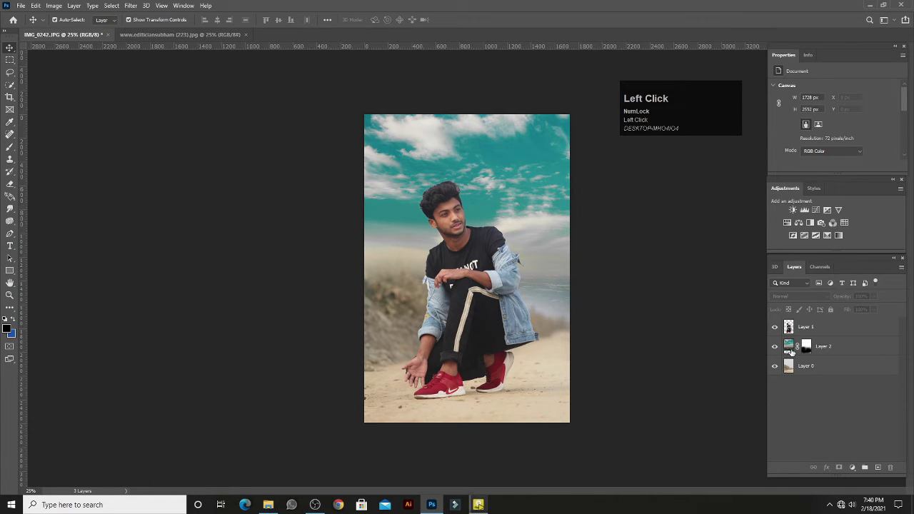
{"action": "left_click", "coordinate": [788, 349]}
{"action": "left_click", "coordinate": [132, 10]}
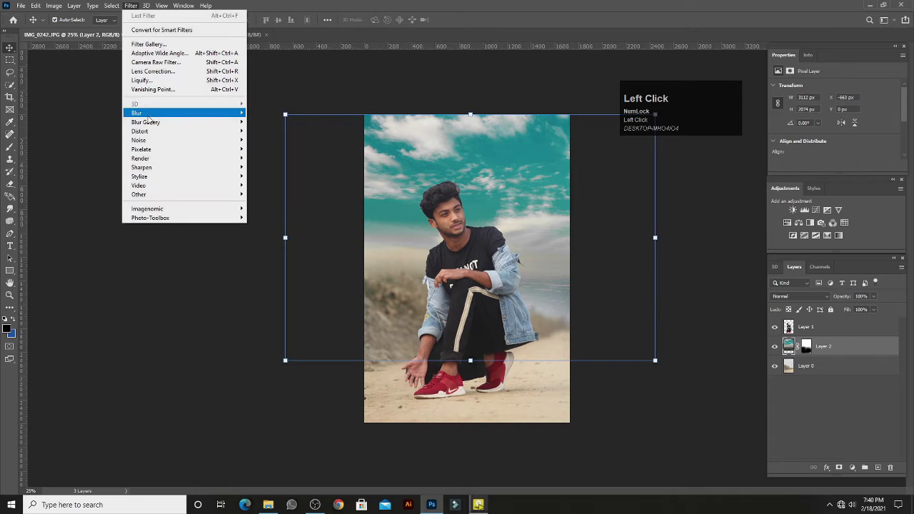
{"action": "mouse_move", "coordinate": [150, 117]}
{"action": "left_click", "coordinate": [284, 150]}
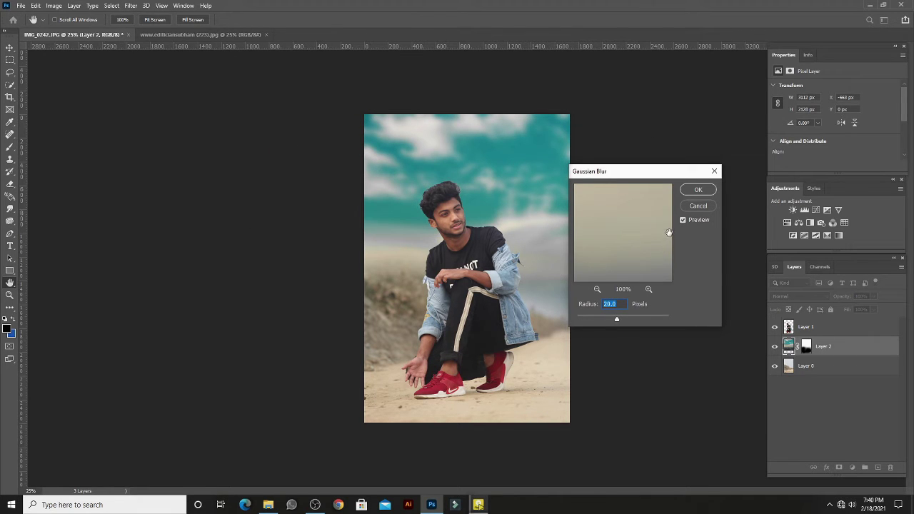
{"action": "left_click", "coordinate": [619, 320]}
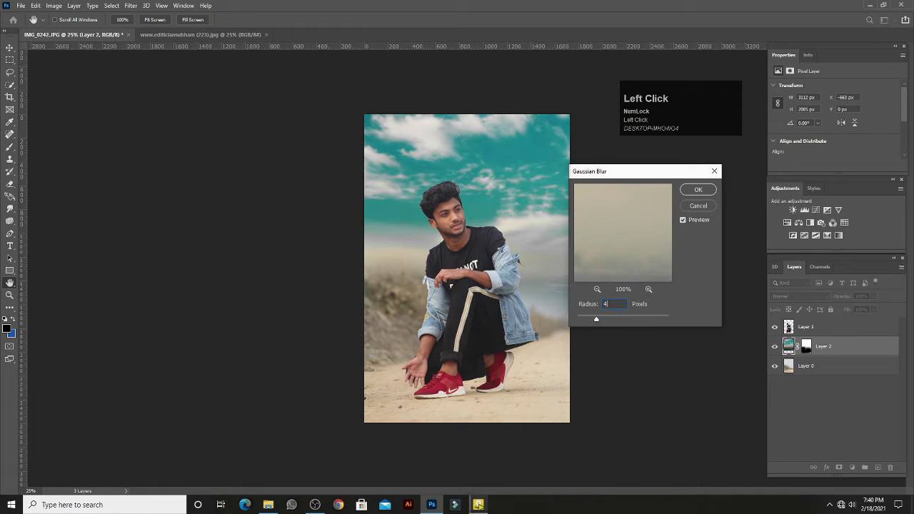
{"action": "left_click_drag", "start_coordinate": [611, 305], "coordinate": [572, 312]}
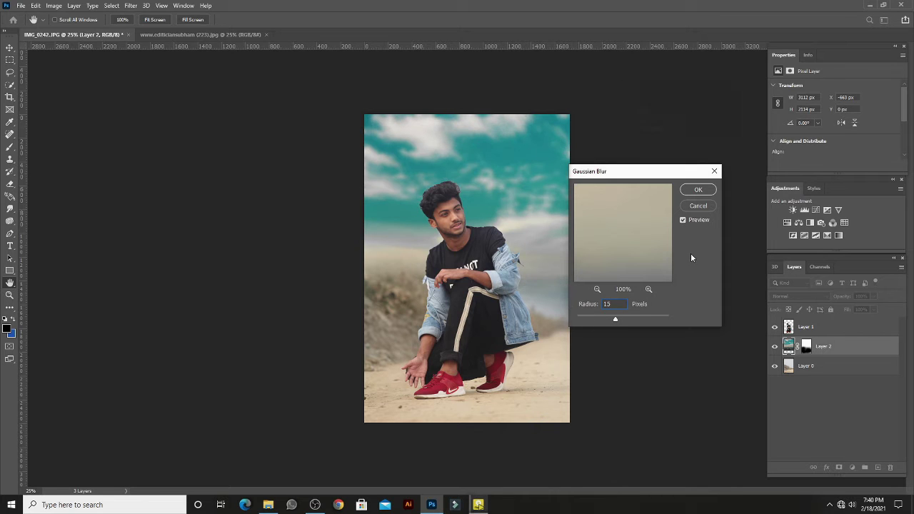
{"action": "left_click", "coordinate": [715, 190]}
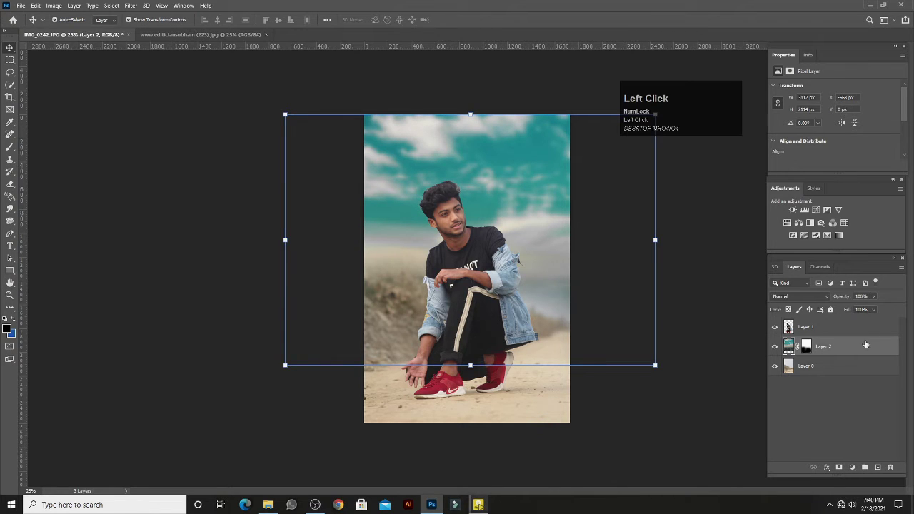
{"action": "right_click", "coordinate": [831, 349]}
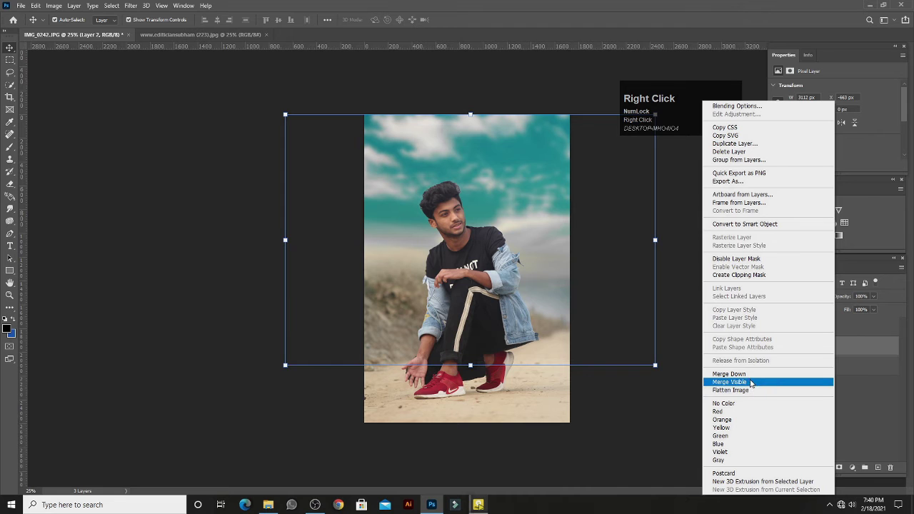
{"action": "left_click", "coordinate": [632, 404]}
- Open Layer 1, the cut-out man, in the Liquify filter with his head and upper body in view
{"action": "key", "text": "ctrl+plus"}
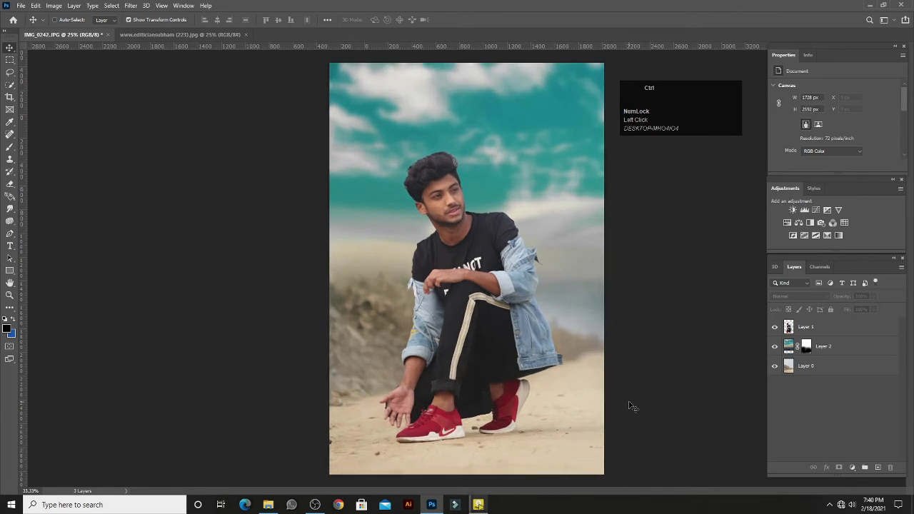
{"action": "key", "text": "ctrl+plus"}
{"action": "left_click", "coordinate": [414, 259], "text": "ctrl"}
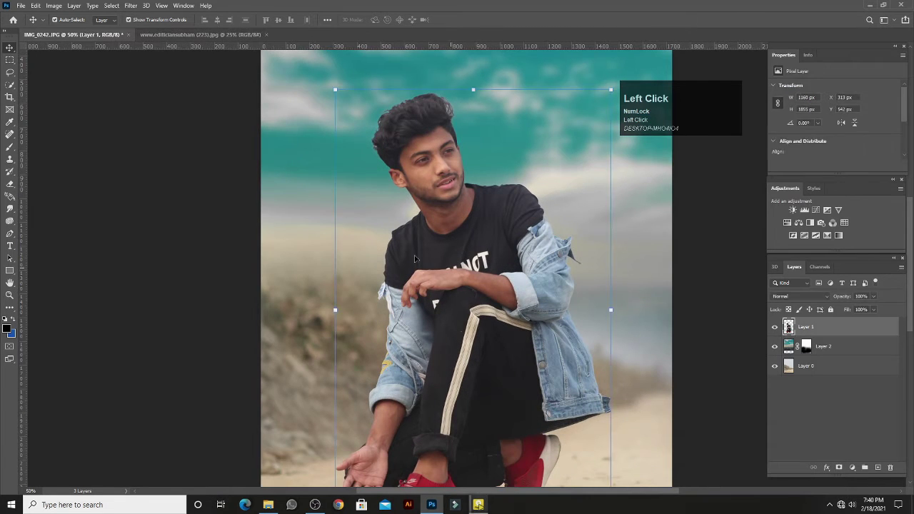
{"action": "left_click", "coordinate": [130, 5]}
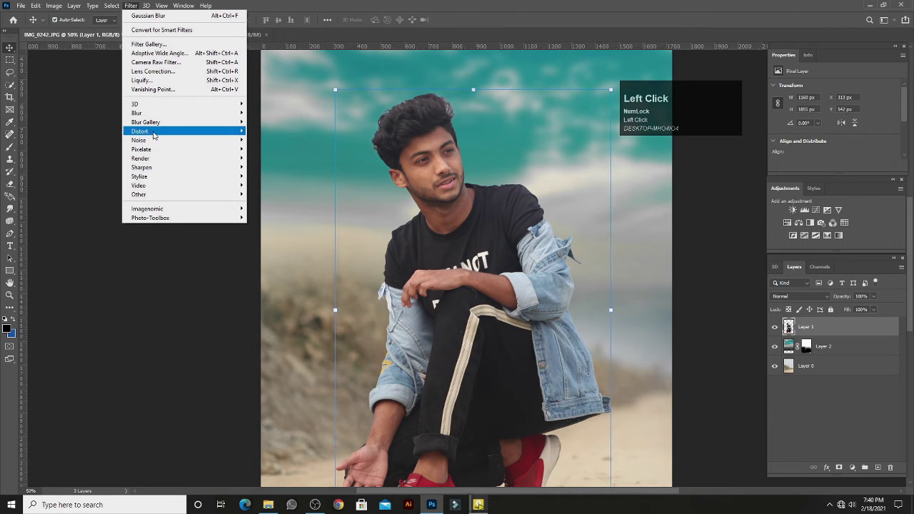
{"action": "left_click", "coordinate": [161, 80]}
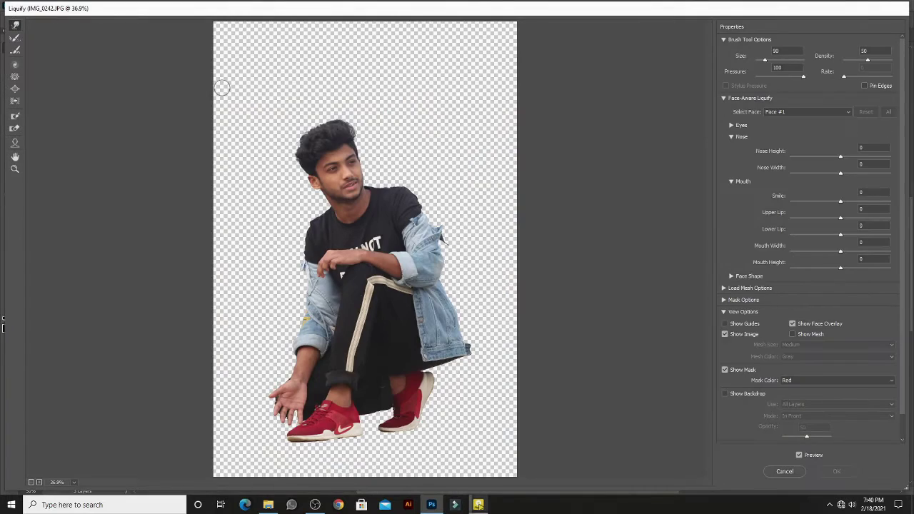
{"action": "key", "text": "ctrl+plus"}
{"action": "key", "text": "ctrl+plus"}
{"action": "key", "text": "ctrl+plus"}
{"action": "key", "text": "ctrl+plus"}
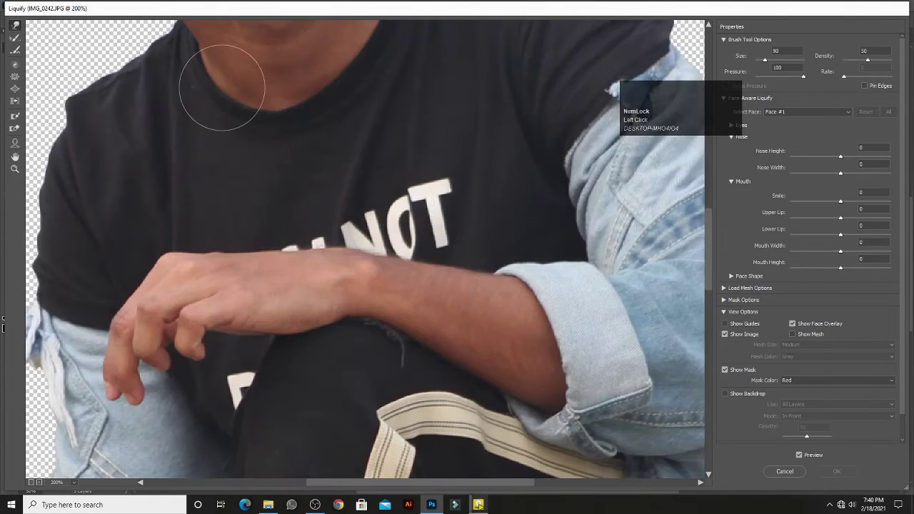
{"action": "mouse_move", "coordinate": [222, 89]}
{"action": "left_mouse_down"}
{"action": "mouse_move", "coordinate": [298, 272]}
{"action": "mouse_move", "coordinate": [322, 367]}
{"action": "mouse_move", "coordinate": [350, 400]}
{"action": "left_mouse_up"}
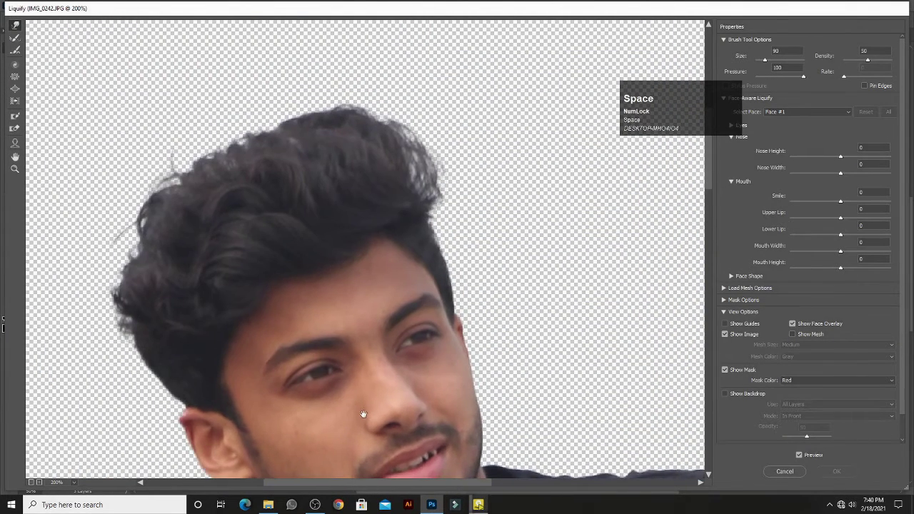
{"action": "key", "text": "ctrl+minus"}
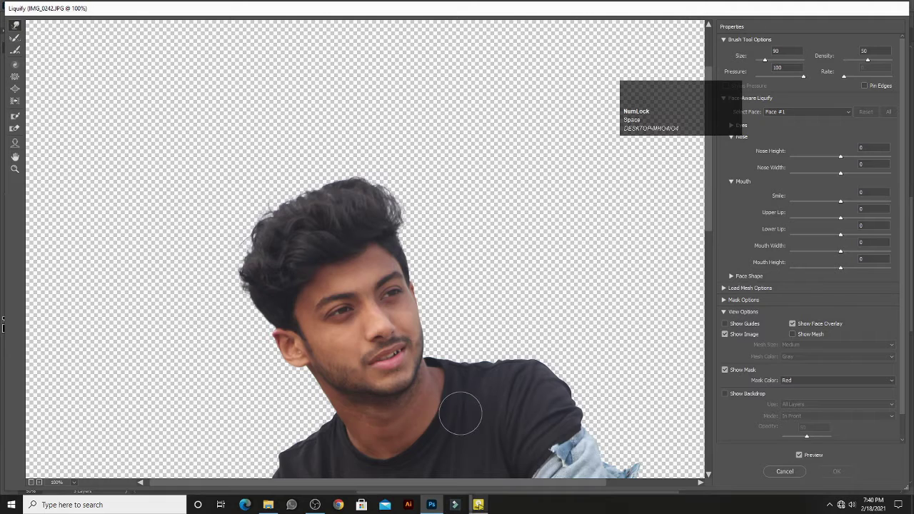
{"action": "key", "text": "ctrl+minus"}
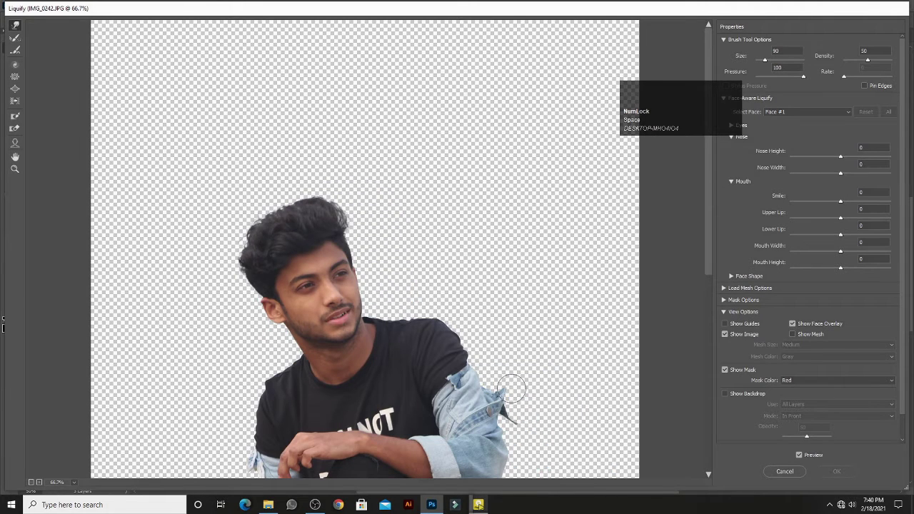
- Enlarge the Liquify brush to size 200 and nudge the outlines of both shoulders slightly inward
{"action": "key", "text": "bracketright"}
{"action": "key", "text": "bracketright"}
{"action": "key", "text": "bracketright"}
{"action": "key", "text": "bracketright"}
{"action": "key", "text": "bracketright"}
{"action": "left_click_drag", "start_coordinate": [478, 348], "coordinate": [473, 345]}
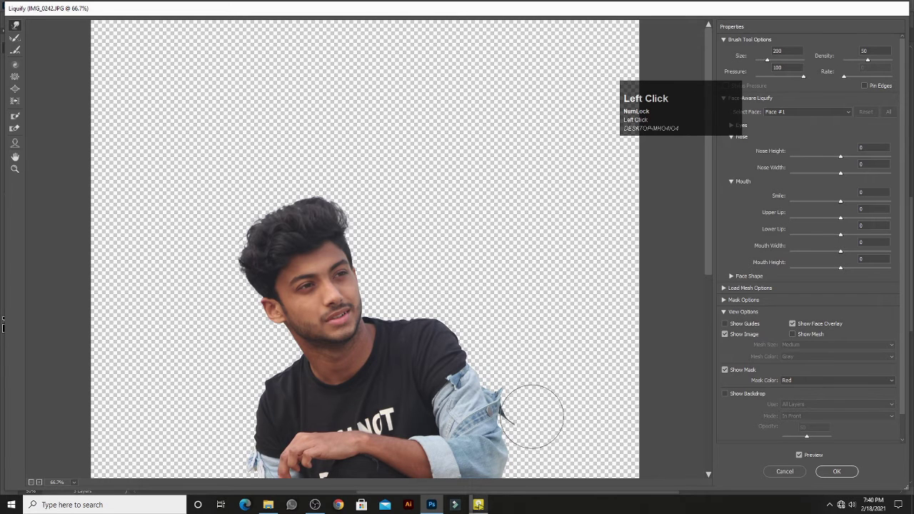
{"action": "key", "text": "space"}
{"action": "left_click_drag", "start_coordinate": [534, 410], "coordinate": [567, 279]}
{"action": "left_click_drag", "start_coordinate": [252, 248], "coordinate": [268, 264]}
- Push the outer edge of the denim sleeve above the outstretched hand slightly inward with the Liquify brush
{"action": "key", "text": "space"}
{"action": "mouse_move", "coordinate": [493, 408]}
{"action": "left_mouse_down"}
{"action": "mouse_move", "coordinate": [505, 309]}
{"action": "mouse_move", "coordinate": [543, 306]}
{"action": "mouse_move", "coordinate": [535, 307]}
{"action": "mouse_move", "coordinate": [545, 324]}
{"action": "left_mouse_up"}
{"action": "key", "text": "space"}
{"action": "left_click_drag", "start_coordinate": [515, 377], "coordinate": [513, 314]}
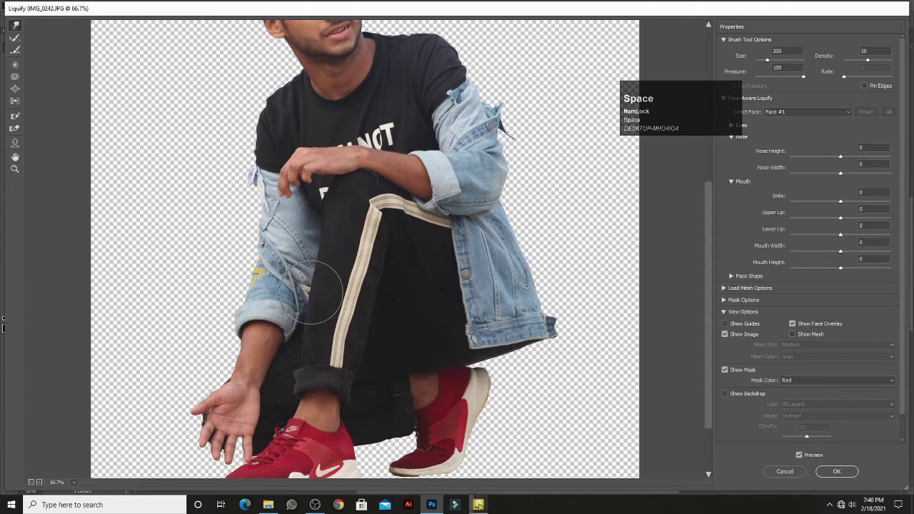
{"action": "left_click_drag", "start_coordinate": [206, 295], "coordinate": [225, 297]}
{"action": "left_click_drag", "start_coordinate": [228, 191], "coordinate": [229, 187]}
- Reshape the top and back of the hair with the Liquify brush and apply the filter to Layer 1
{"action": "key", "text": "space"}
{"action": "left_click_drag", "start_coordinate": [392, 71], "coordinate": [390, 309]}
{"action": "mouse_move", "coordinate": [295, 204]}
{"action": "left_mouse_down"}
{"action": "mouse_move", "coordinate": [290, 195]}
{"action": "mouse_move", "coordinate": [248, 210]}
{"action": "left_mouse_up"}
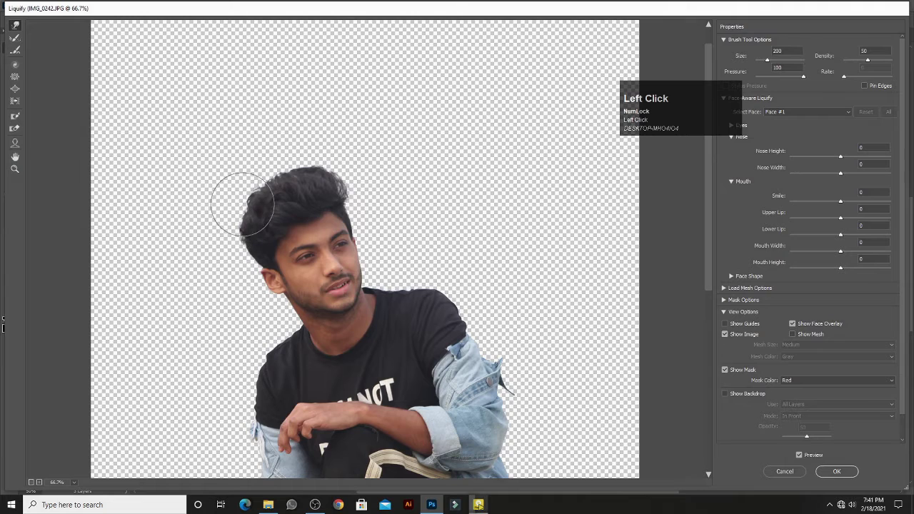
{"action": "left_click", "coordinate": [852, 468]}
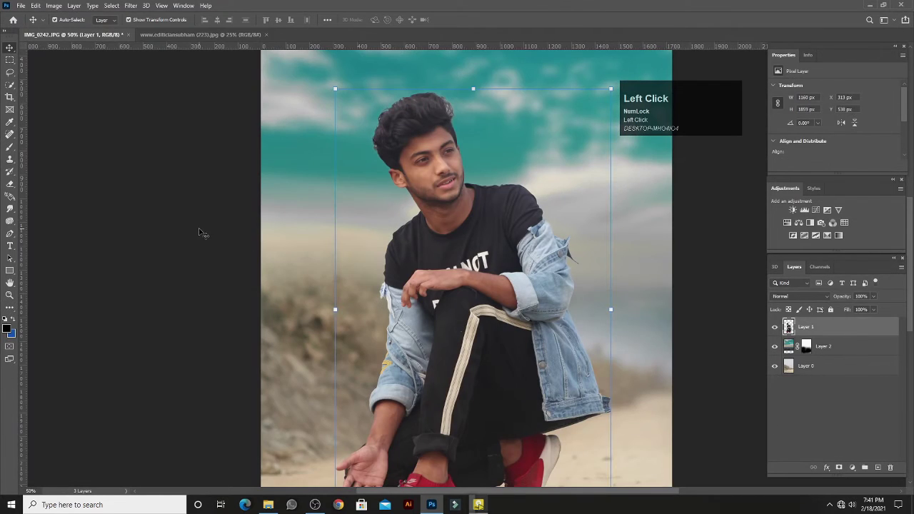
{"action": "left_click", "coordinate": [199, 232]}
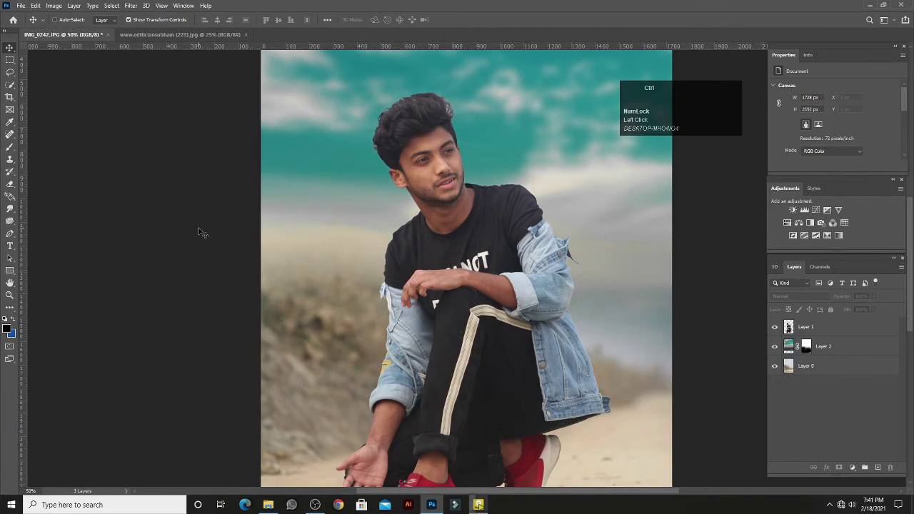
{"action": "key", "text": "ctrl+minus"}
{"action": "key", "text": "ctrl+minus"}
{"action": "key", "text": "ctrl+plus"}
{"action": "key", "text": "ctrl+plus"}
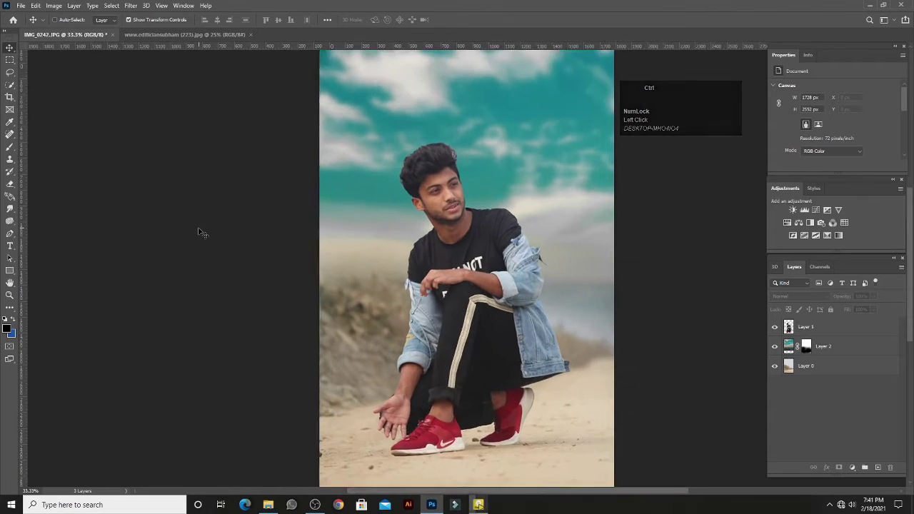
{"action": "key", "text": "ctrl+minus"}
{"action": "key", "text": "ctrl+minus"}
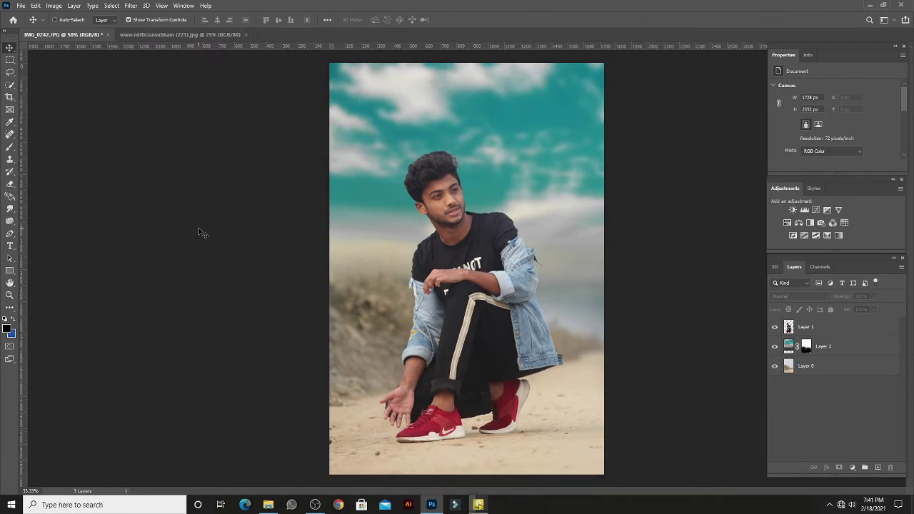
- Merge all visible layers into one and apply Shadows/Highlights with shadows at 5% and highlights at 0%
{"action": "right_click", "coordinate": [890, 364]}
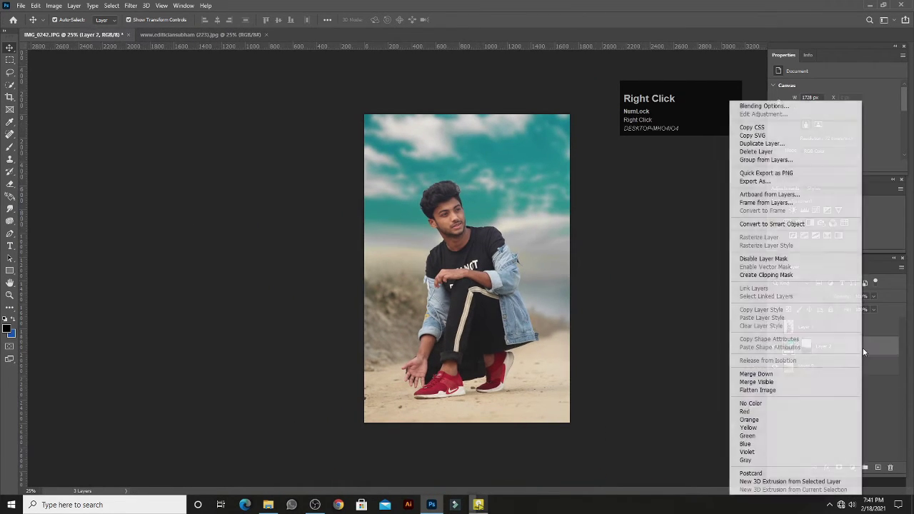
{"action": "left_click", "coordinate": [778, 381]}
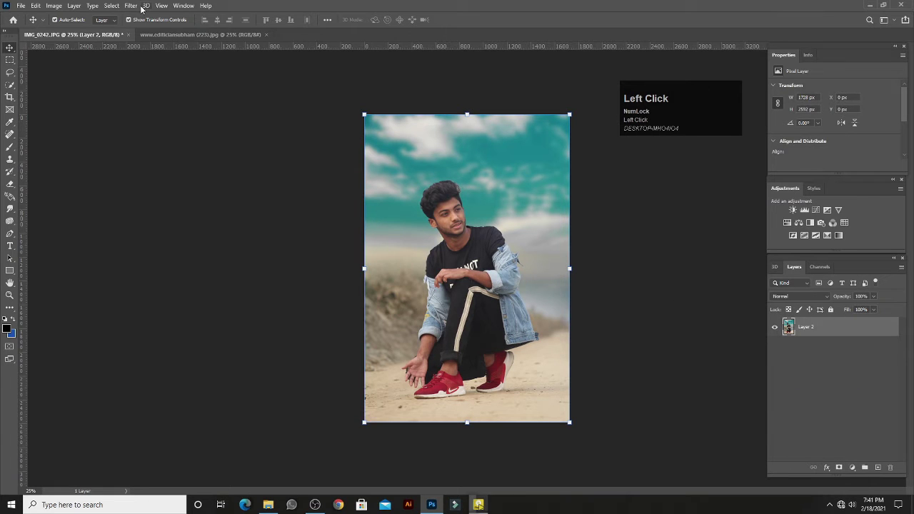
{"action": "left_click", "coordinate": [54, 5]}
{"action": "mouse_move", "coordinate": [64, 30]}
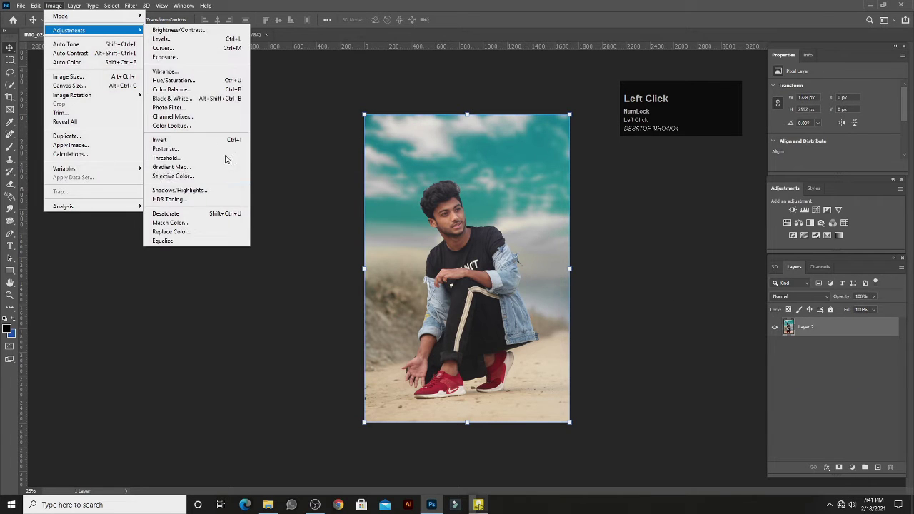
{"action": "left_click", "coordinate": [207, 188]}
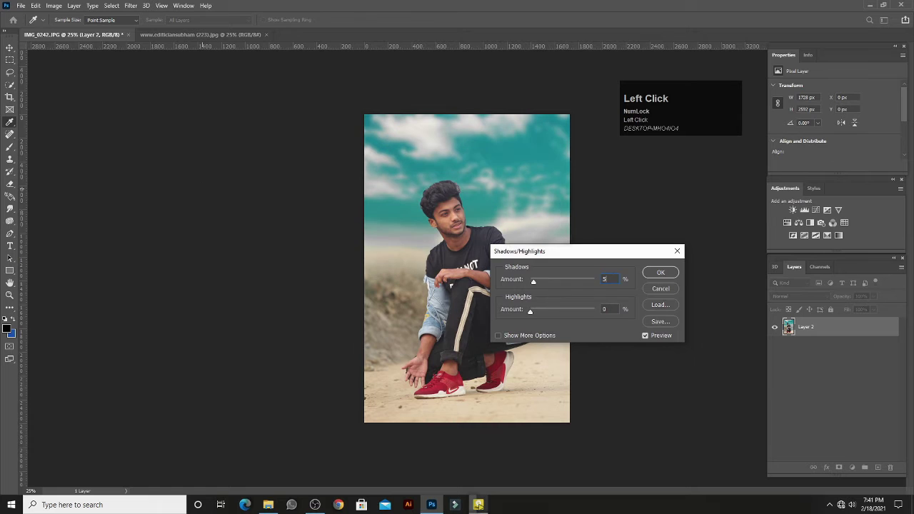
{"action": "key", "text": "Return"}
- Open the merged layer in the Camera Raw Filter and load the settings preset TapashEditz 1
{"action": "left_click", "coordinate": [129, 6]}
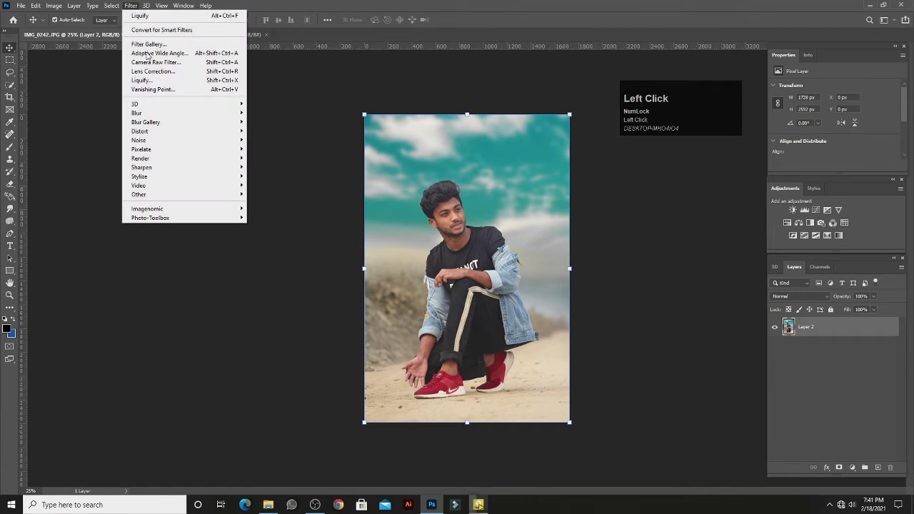
{"action": "left_click", "coordinate": [158, 64]}
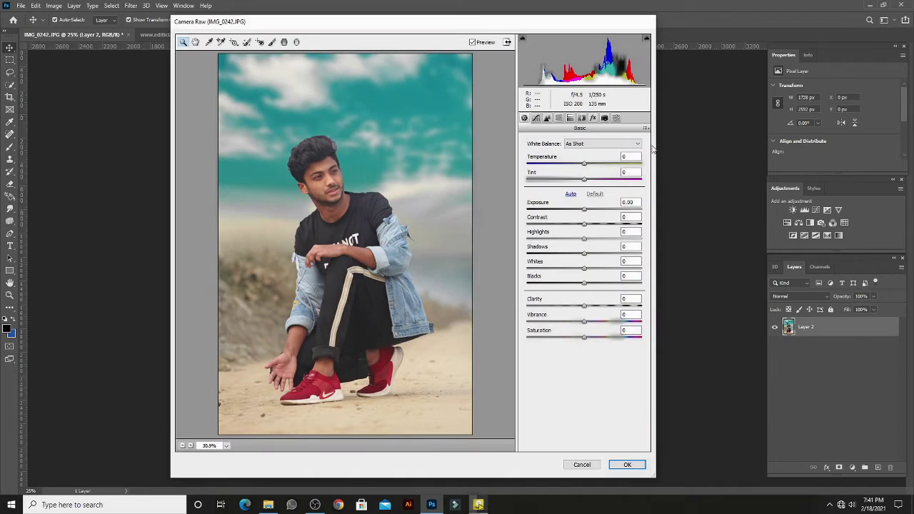
{"action": "left_click", "coordinate": [647, 132]}
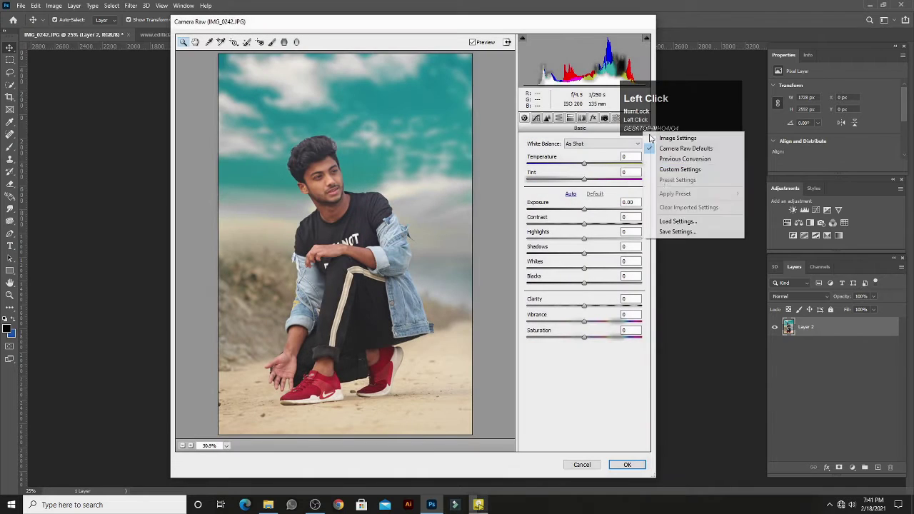
{"action": "left_click", "coordinate": [677, 221]}
{"action": "scroll", "coordinate": [423, 185], "scroll_direction": "down", "scroll_amount": 1}
{"action": "scroll", "coordinate": [332, 205], "scroll_direction": "down", "scroll_amount": 2}
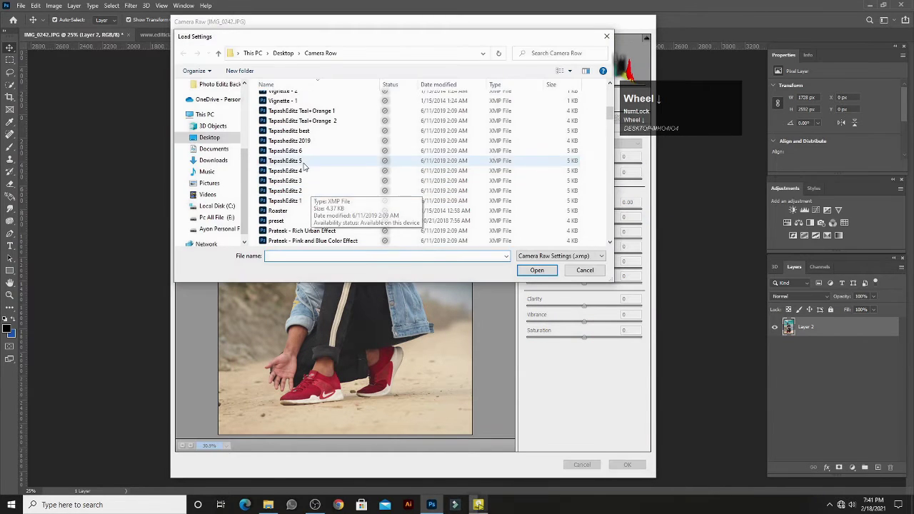
{"action": "left_click", "coordinate": [303, 201]}
{"action": "double_click", "coordinate": [303, 200]}
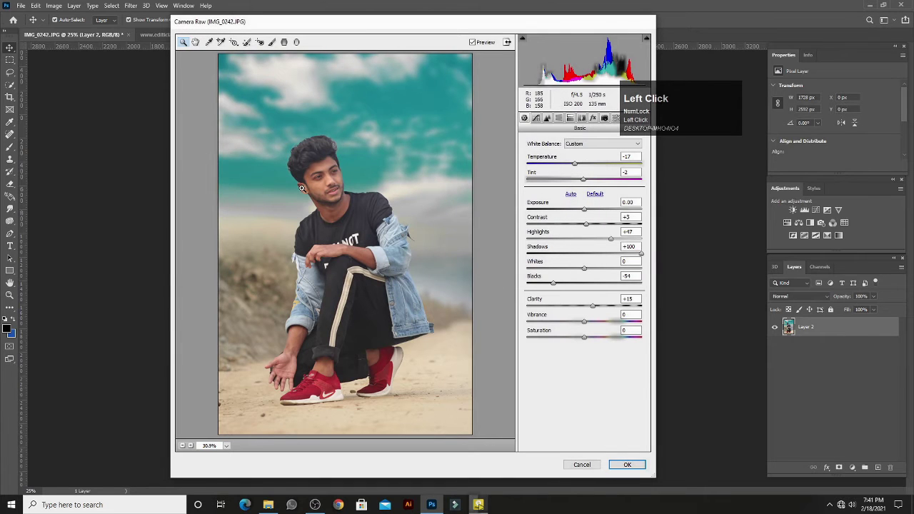
- Try a white balance Temperature of 17, and set the Temperature to 0 instead
{"action": "left_click", "coordinate": [631, 157]}
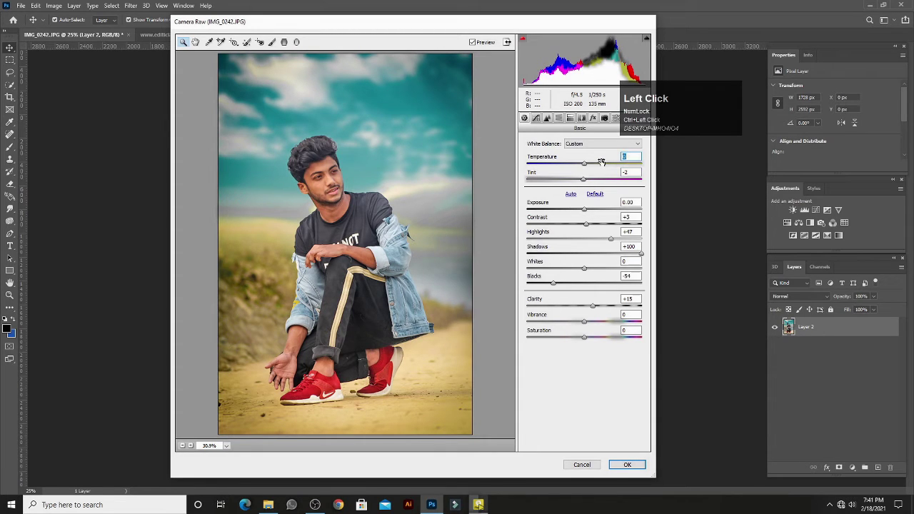
{"action": "type", "text": "7"}
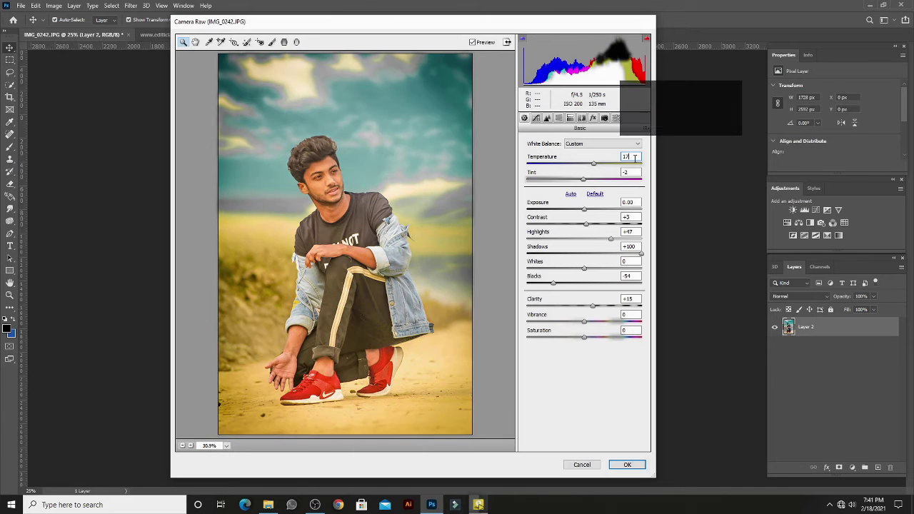
{"action": "left_click_drag", "start_coordinate": [632, 157], "coordinate": [603, 164]}
{"action": "type", "text": "0"}
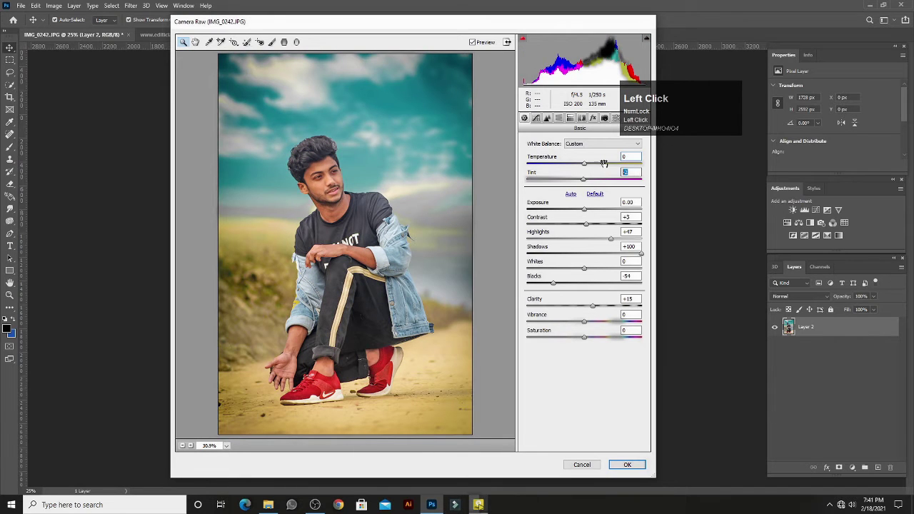
- Set the Post Crop Vignetting amount to 0 in the Camera Raw effects
{"action": "left_click", "coordinate": [593, 118]}
{"action": "double_click", "coordinate": [632, 231]}
{"action": "type", "text": "0"}
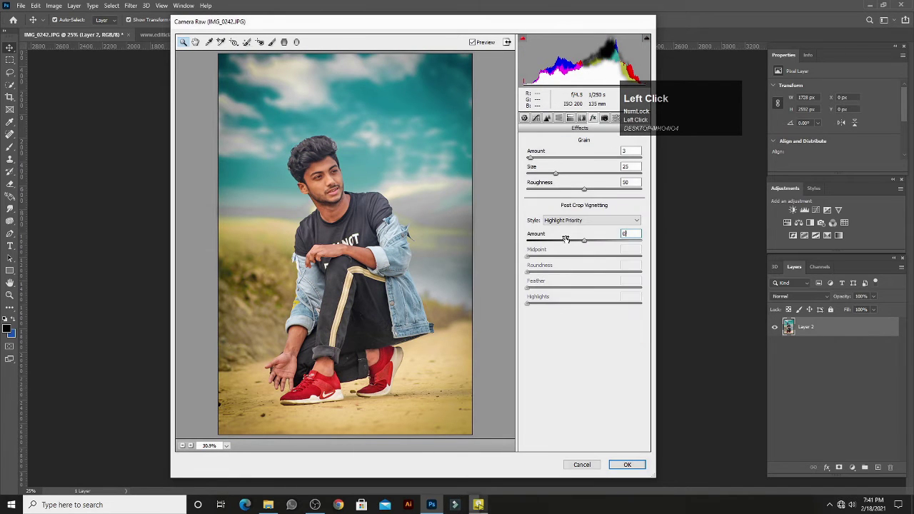
- Apply the current Camera Raw adjustments and reopen the merged layer in the Camera Raw Filter
{"action": "left_click", "coordinate": [566, 120]}
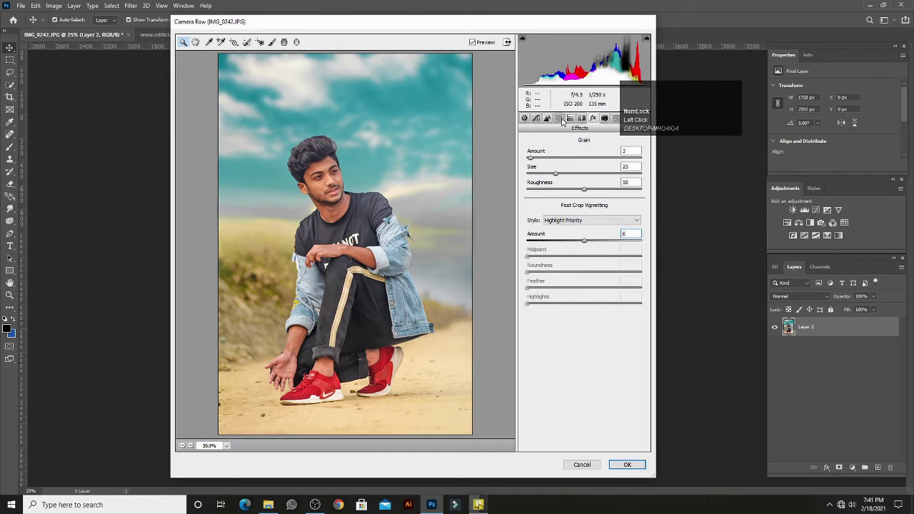
{"action": "left_click", "coordinate": [627, 464]}
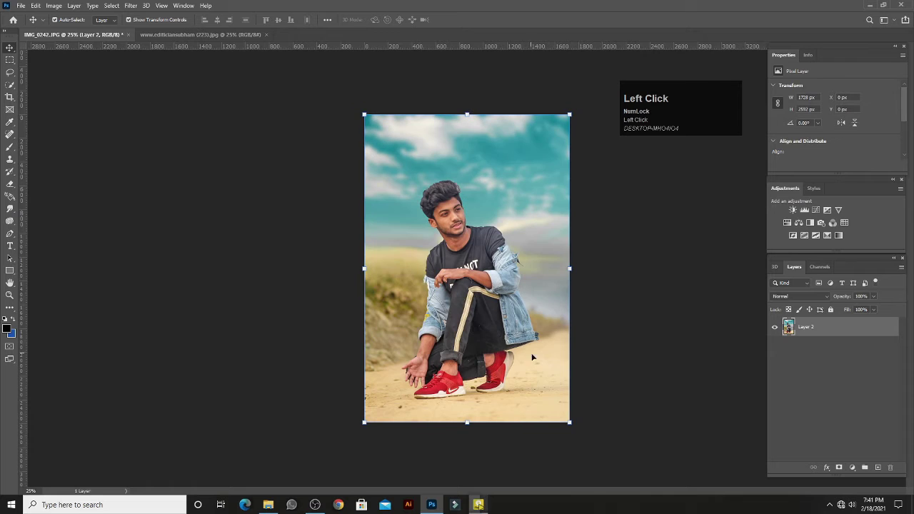
{"action": "left_click", "coordinate": [131, 6]}
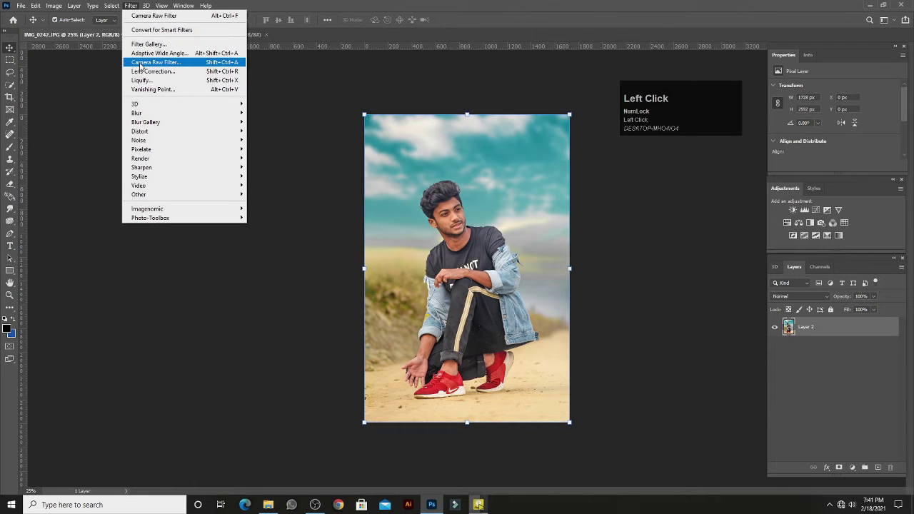
{"action": "left_click", "coordinate": [143, 66]}
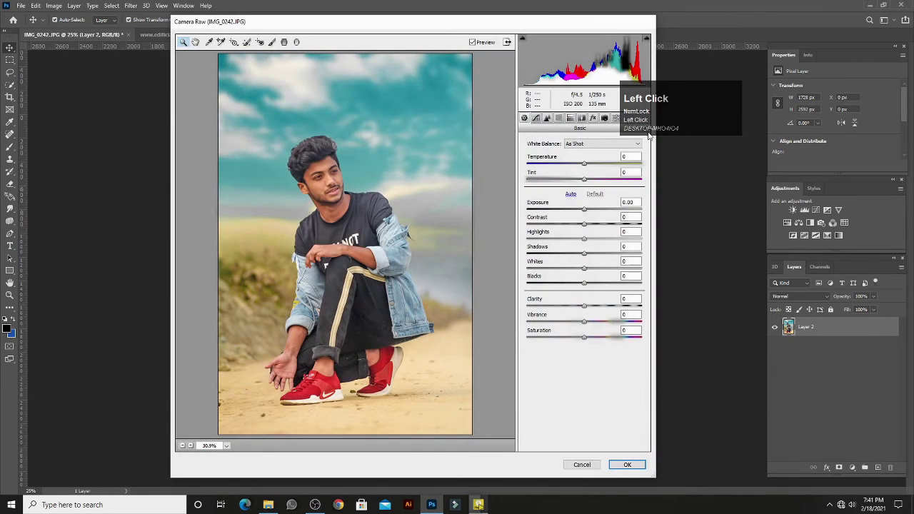
- Try the Pakka Editz Green settings preset from the Camera Row folder on the image
{"action": "left_click", "coordinate": [646, 129]}
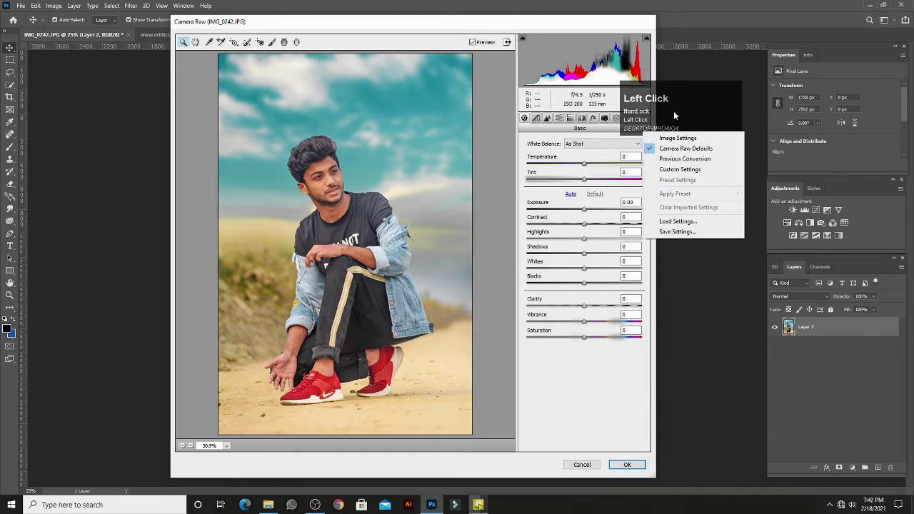
{"action": "left_click_drag", "start_coordinate": [684, 99], "coordinate": [711, 103]}
{"action": "left_click", "coordinate": [646, 130]}
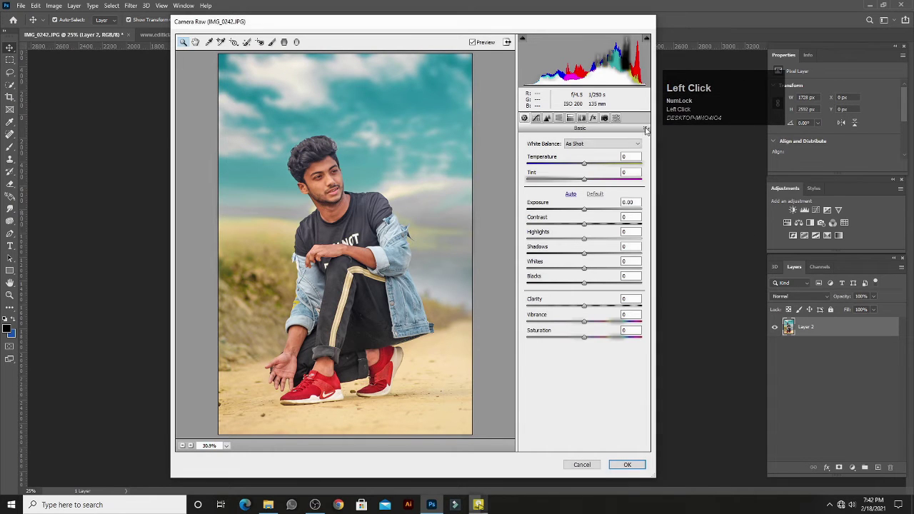
{"action": "left_click", "coordinate": [682, 220]}
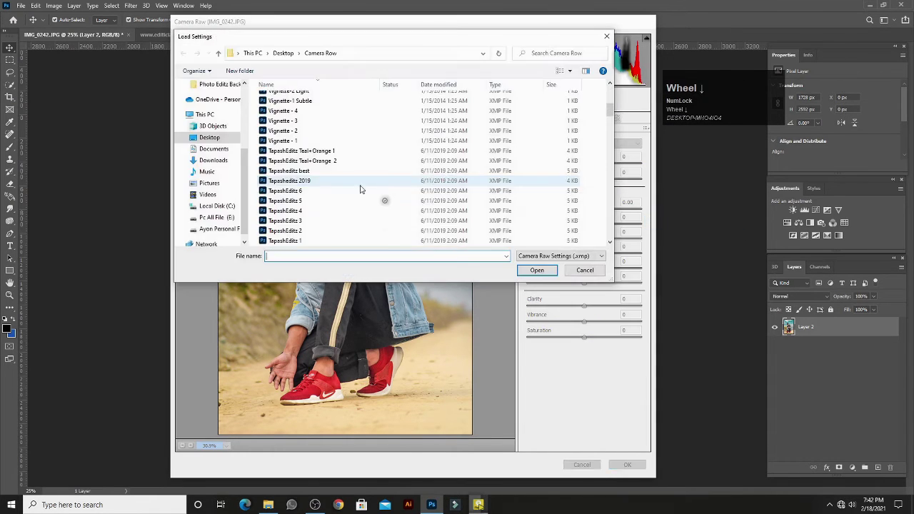
{"action": "scroll", "coordinate": [359, 187], "scroll_direction": "down", "scroll_amount": 5}
{"action": "scroll", "coordinate": [307, 173], "scroll_direction": "down", "scroll_amount": 2}
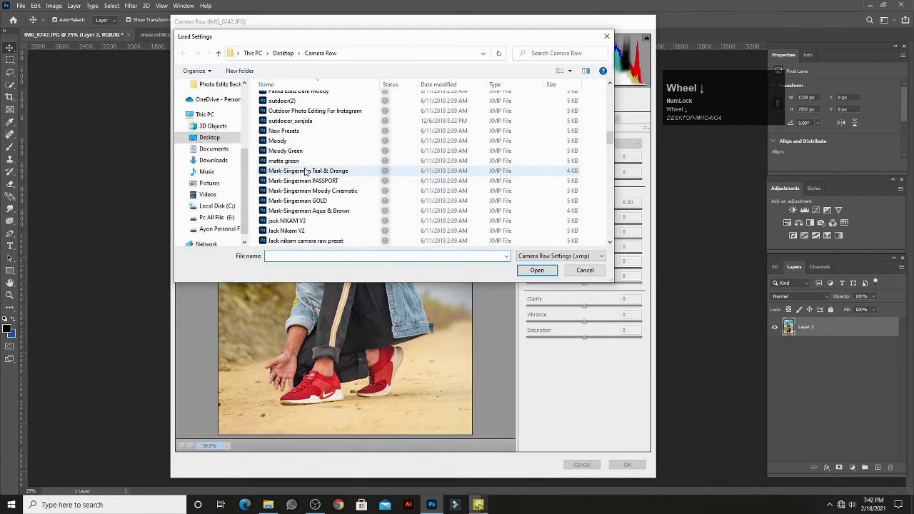
{"action": "scroll", "coordinate": [303, 171], "scroll_direction": "down", "scroll_amount": 10}
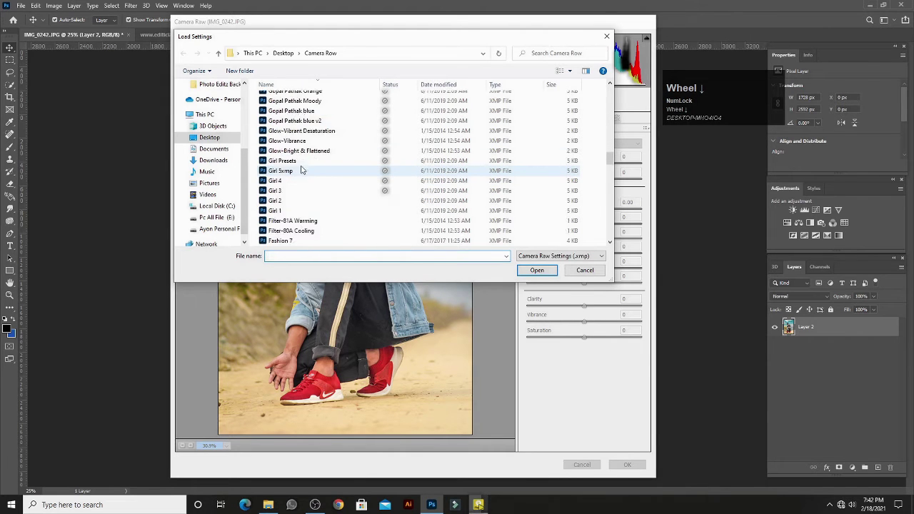
{"action": "scroll", "coordinate": [304, 170], "scroll_direction": "up", "scroll_amount": 12}
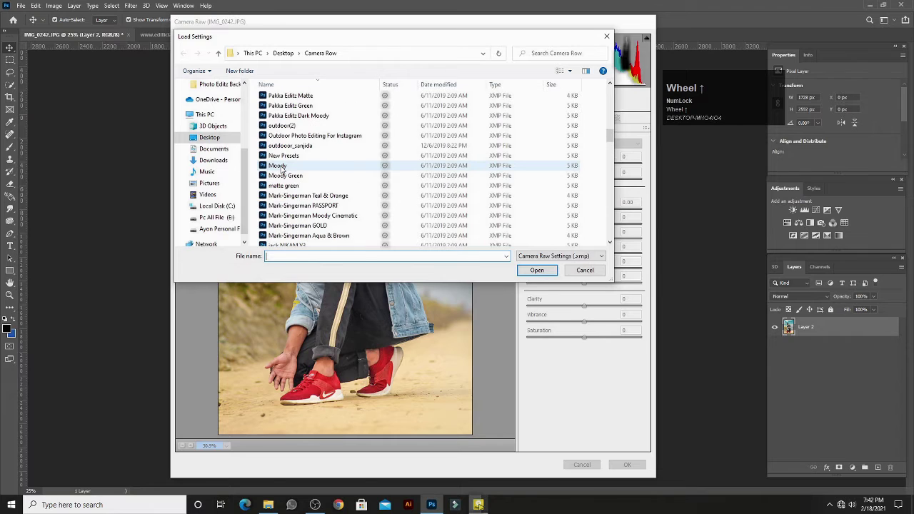
{"action": "double_click", "coordinate": [300, 107]}
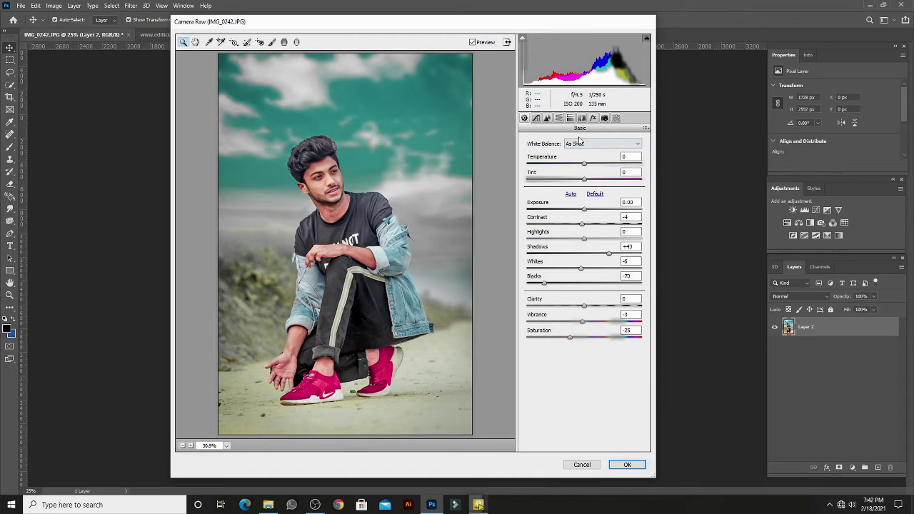
- Set the Aquas hue to -99 in the HSL adjustments
{"action": "left_click", "coordinate": [559, 118]}
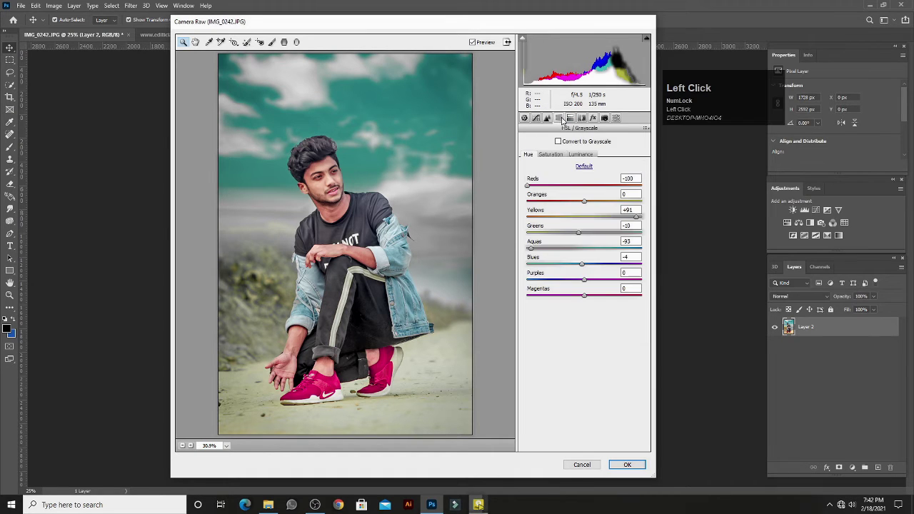
{"action": "left_click_drag", "start_coordinate": [554, 256], "coordinate": [530, 255]}
{"action": "left_click_drag", "start_coordinate": [611, 256], "coordinate": [527, 258]}
- Load a different settings preset from the Camera Row folder, giving a muted teal look with desaturated yellows and greens
{"action": "left_click", "coordinate": [645, 128]}
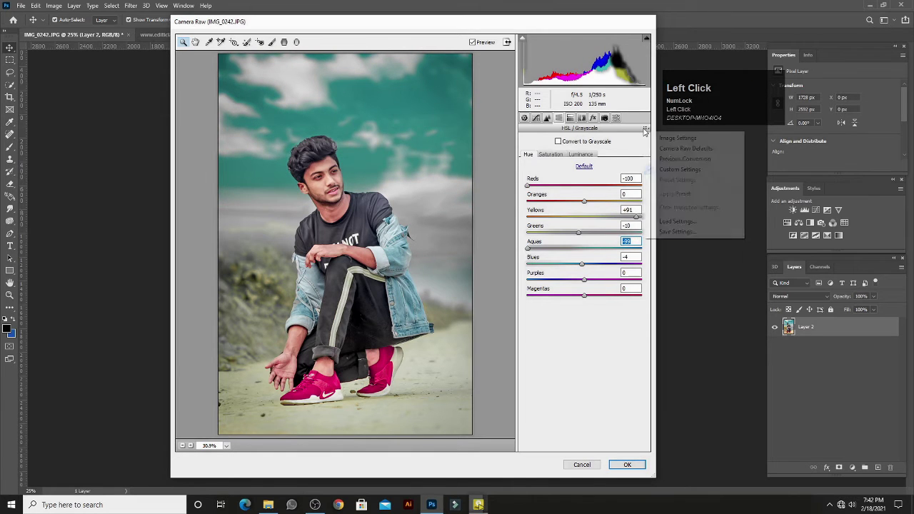
{"action": "left_click", "coordinate": [681, 224]}
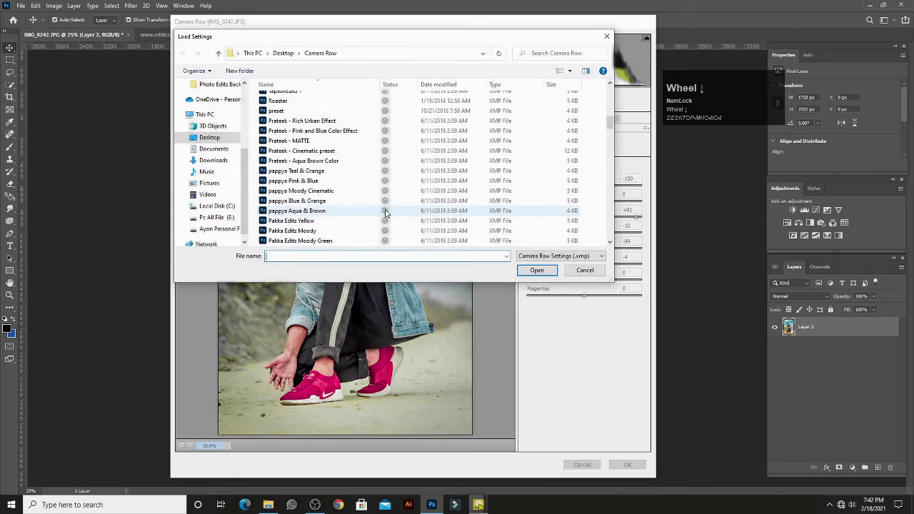
{"action": "scroll", "coordinate": [353, 210], "scroll_direction": "down", "scroll_amount": 3}
{"action": "double_click", "coordinate": [298, 164]}
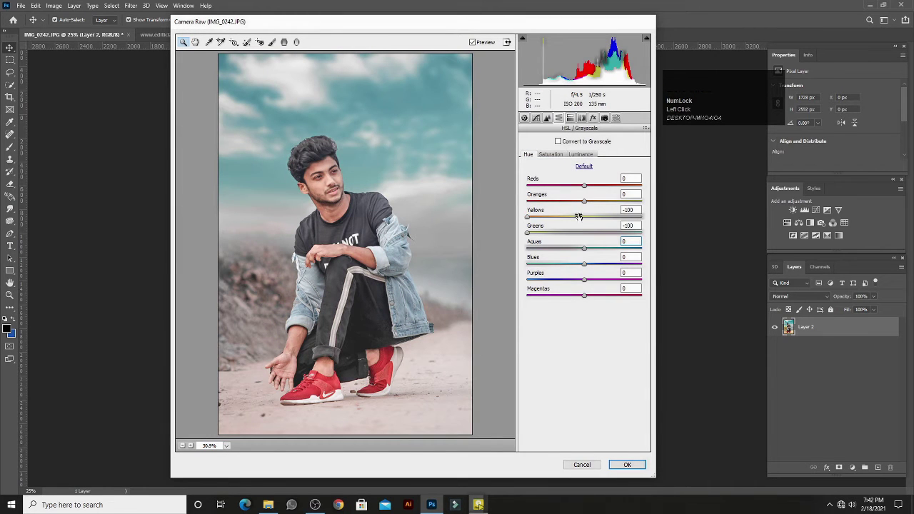
- Raise the Blues saturation to +78 in the HSL adjustments, keeping the Blues hue at 0
{"action": "left_click", "coordinate": [579, 159]}
{"action": "left_click", "coordinate": [550, 155]}
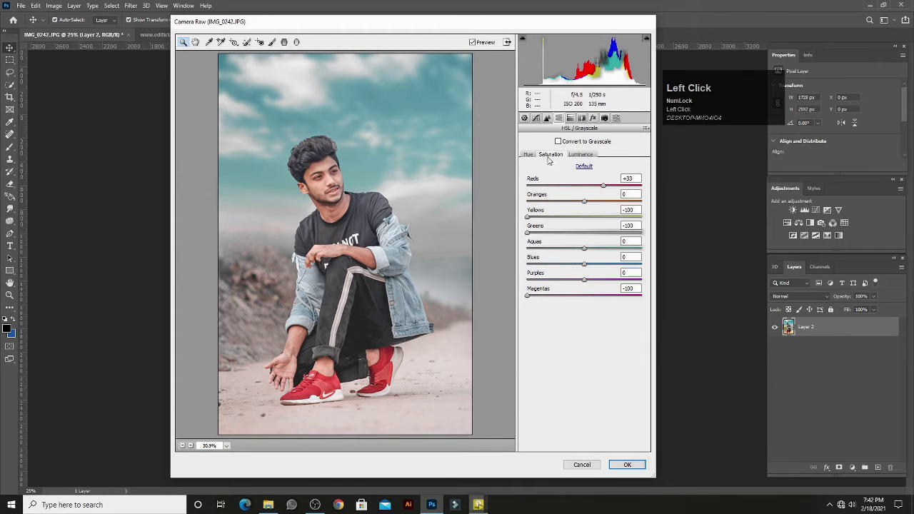
{"action": "left_click_drag", "start_coordinate": [586, 265], "coordinate": [632, 268]}
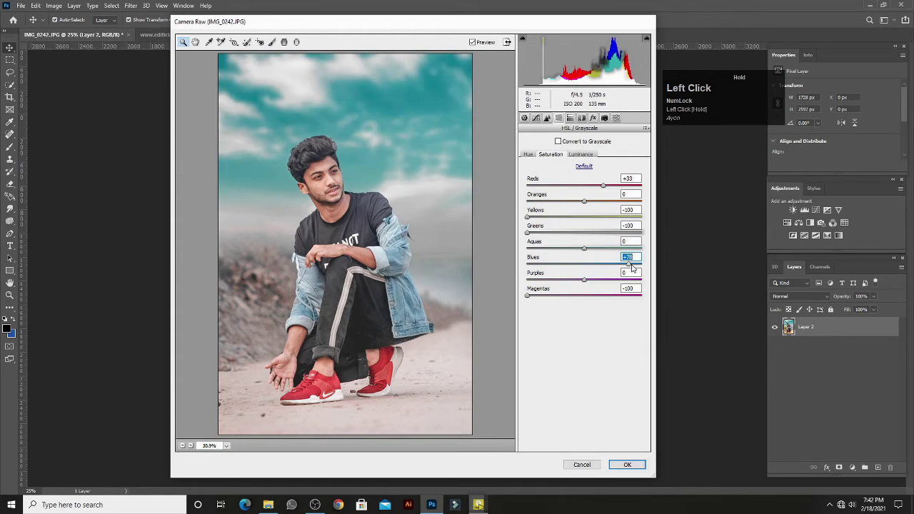
{"action": "left_click", "coordinate": [527, 155]}
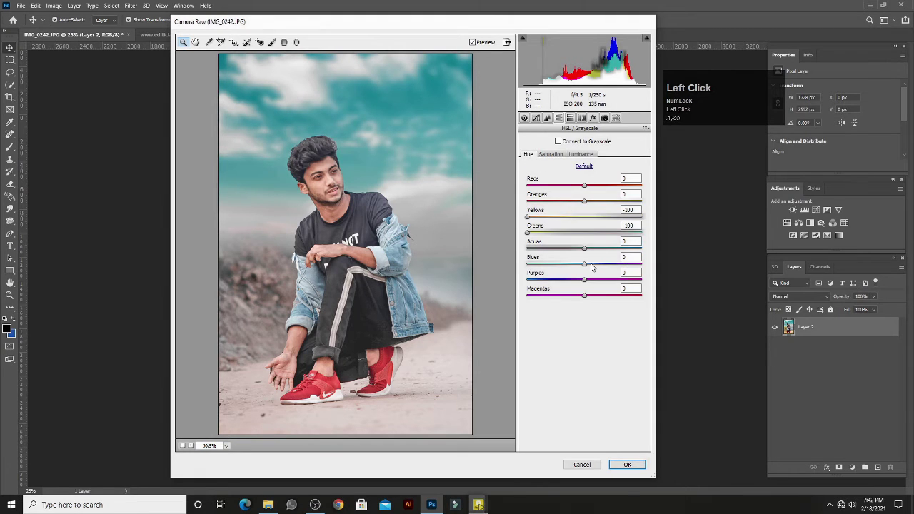
{"action": "mouse_move", "coordinate": [591, 267]}
{"action": "left_mouse_down"}
{"action": "mouse_move", "coordinate": [605, 269]}
{"action": "mouse_move", "coordinate": [584, 270]}
{"action": "left_mouse_up"}
{"action": "left_click", "coordinate": [551, 155]}
- Lift the black point of the Blue channel's point tone curve to Output 15 at Input 0
{"action": "left_click", "coordinate": [534, 119]}
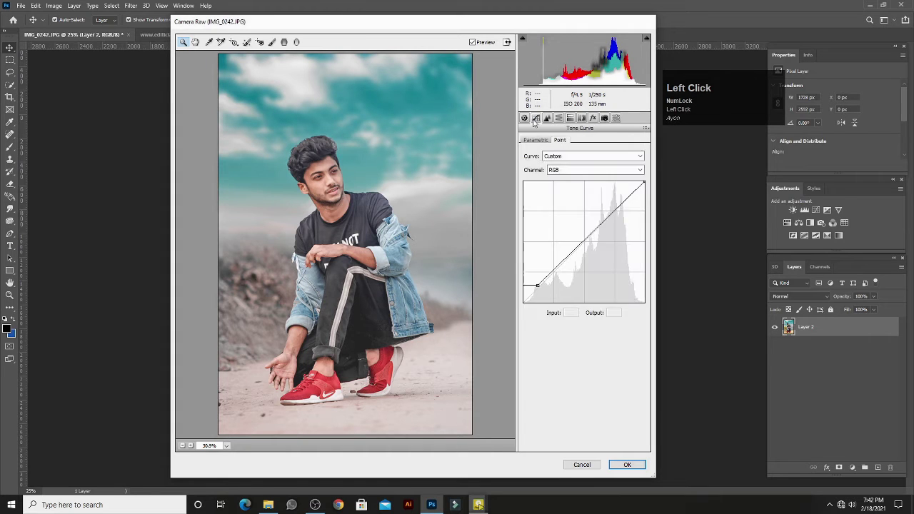
{"action": "left_click", "coordinate": [561, 171]}
{"action": "left_click", "coordinate": [565, 206]}
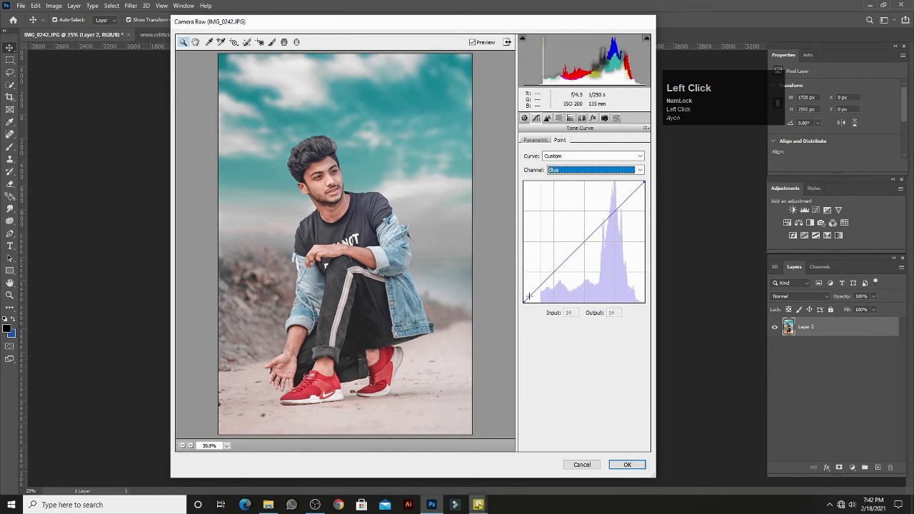
{"action": "left_click_drag", "start_coordinate": [524, 300], "coordinate": [519, 295]}
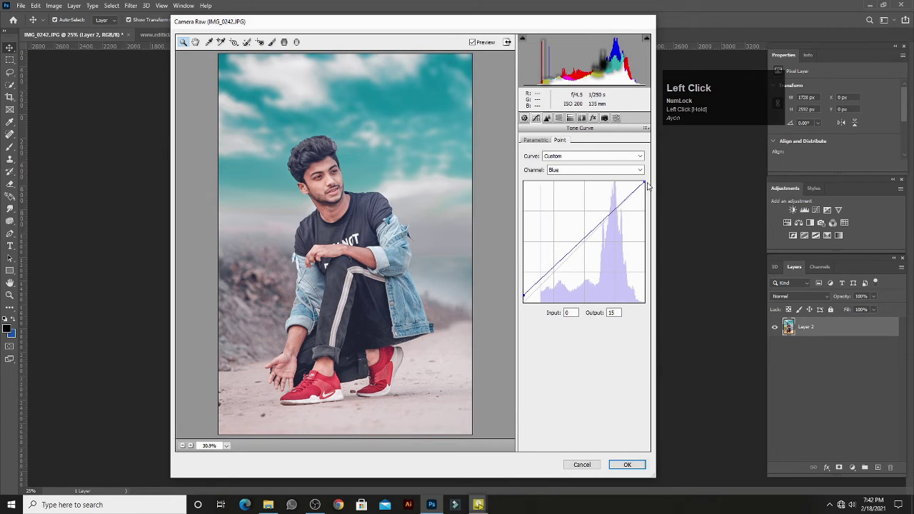
- Move the black point of the Green channel's point tone curve to Input 1 and Output 0
{"action": "left_click", "coordinate": [628, 170]}
{"action": "left_click", "coordinate": [571, 196]}
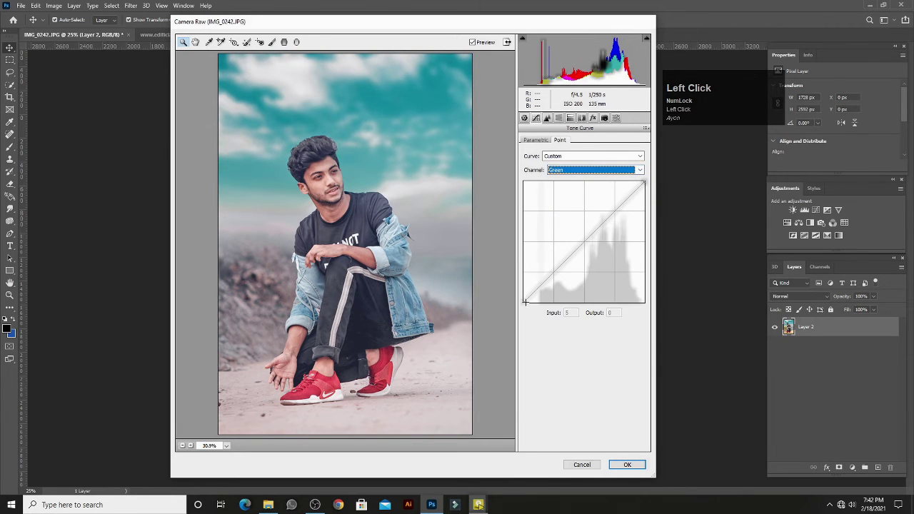
{"action": "left_click_drag", "start_coordinate": [523, 301], "coordinate": [523, 306]}
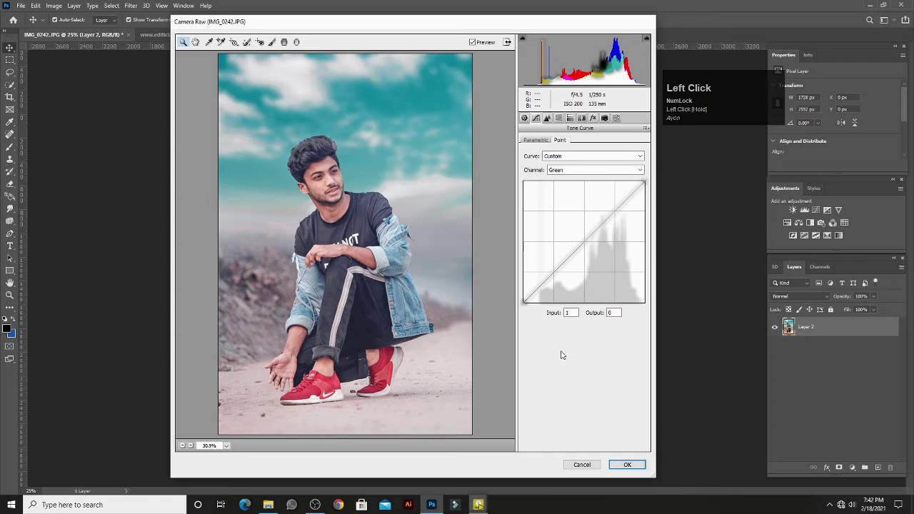
- Set the Post Crop Vignetting Amount to -25 and Midpoint to 44, and apply the Camera Raw Filter
{"action": "left_click", "coordinate": [593, 118]}
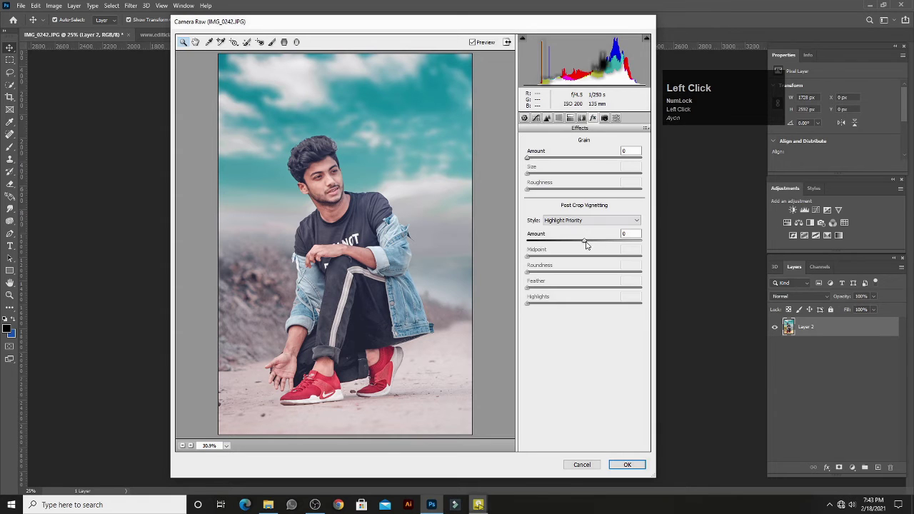
{"action": "left_click_drag", "start_coordinate": [585, 244], "coordinate": [578, 262]}
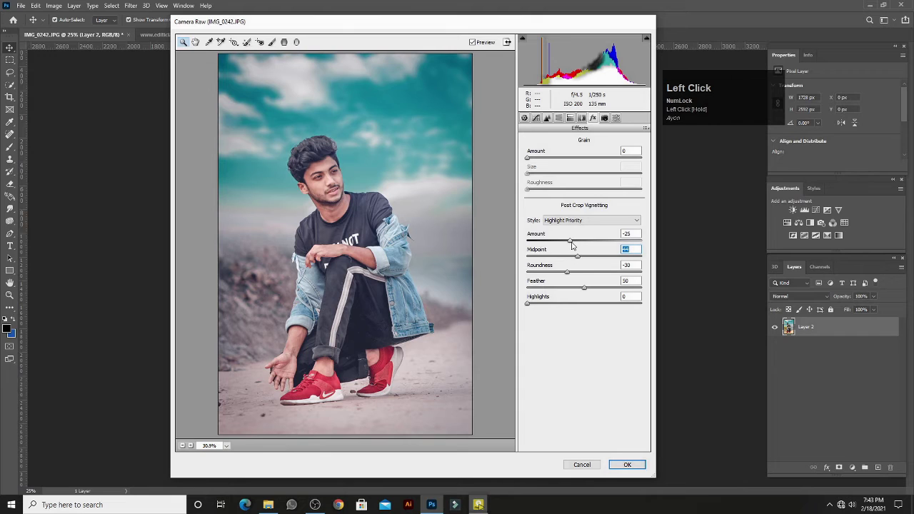
{"action": "left_click", "coordinate": [558, 118]}
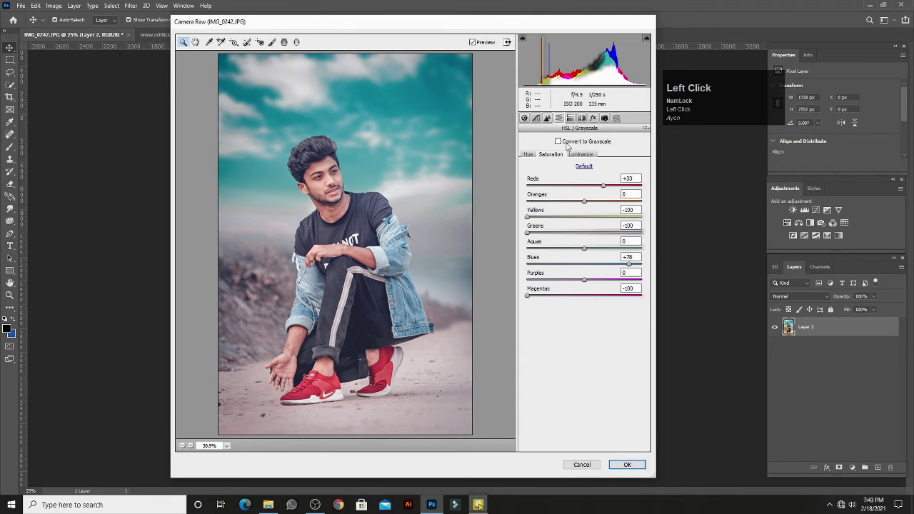
{"action": "left_click", "coordinate": [580, 154]}
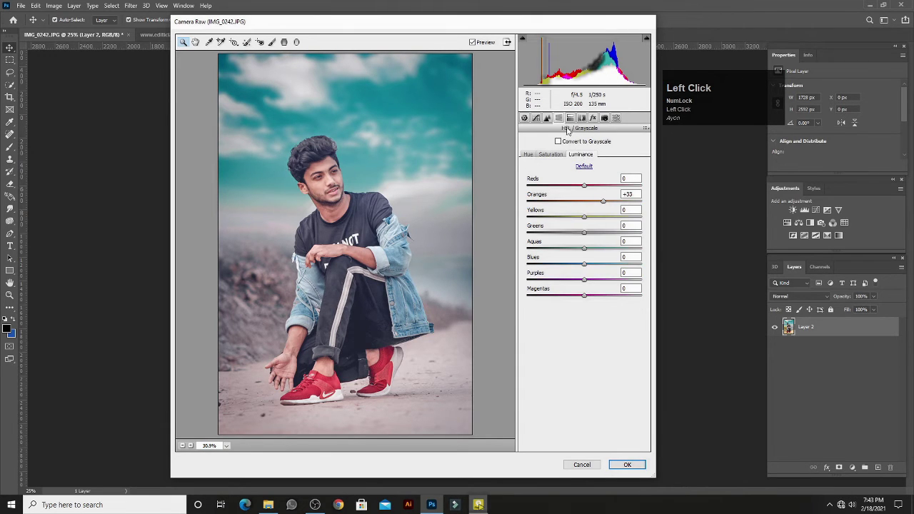
{"action": "left_click", "coordinate": [526, 119]}
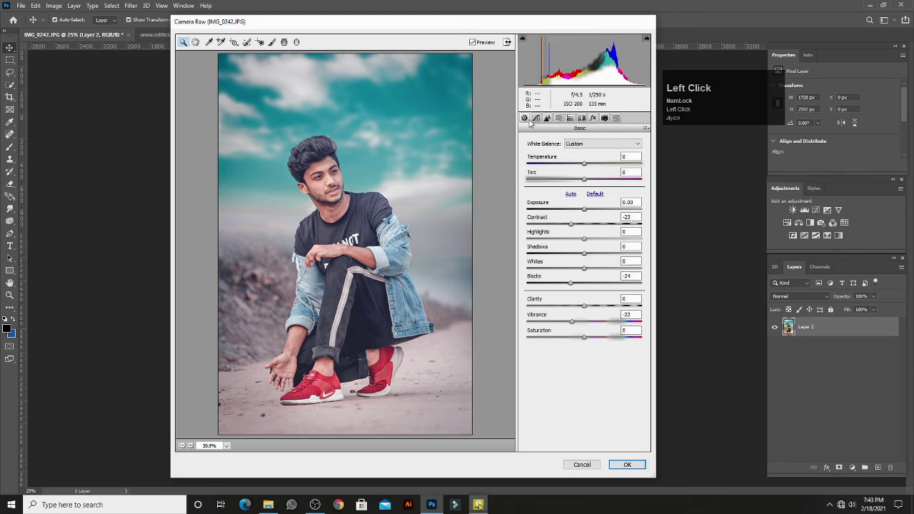
{"action": "left_click", "coordinate": [637, 464]}
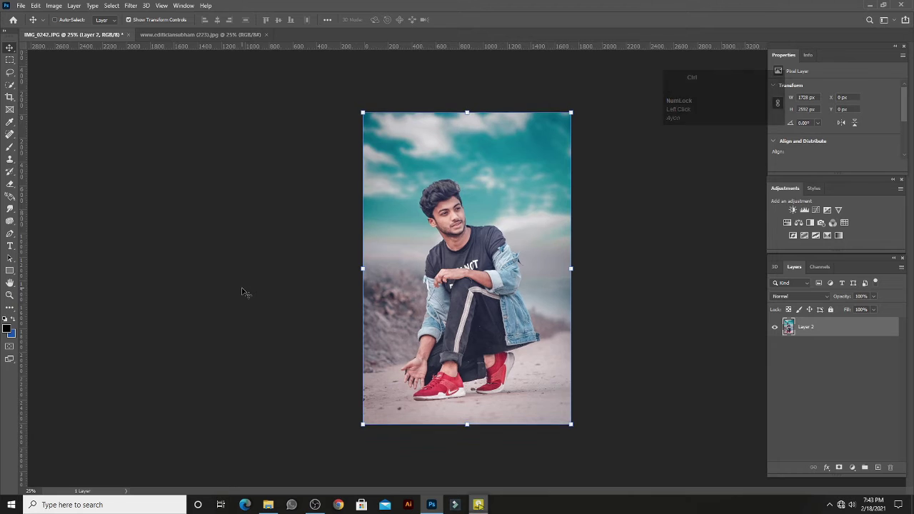
- Duplicate the colour-graded layer
{"action": "key", "text": "ctrl+plus"}
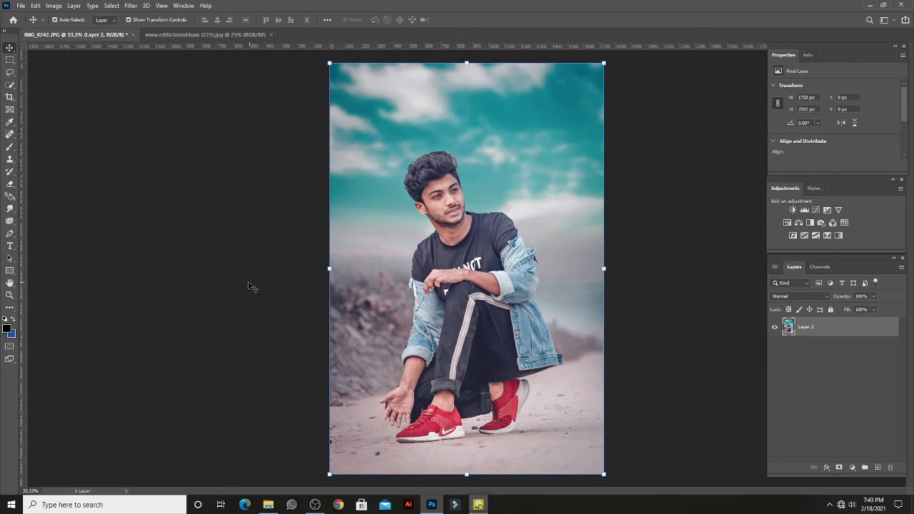
{"action": "left_click", "coordinate": [129, 5]}
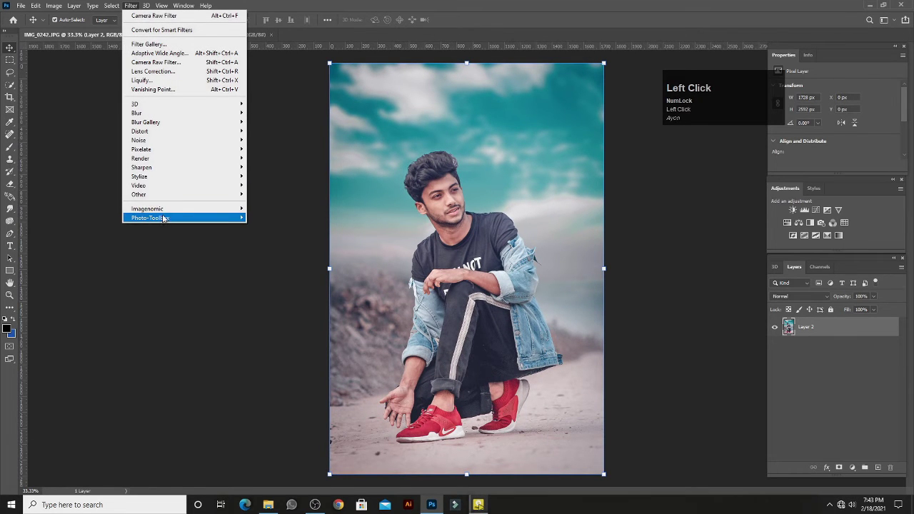
{"action": "mouse_move", "coordinate": [164, 218]}
{"action": "left_click", "coordinate": [169, 247]}
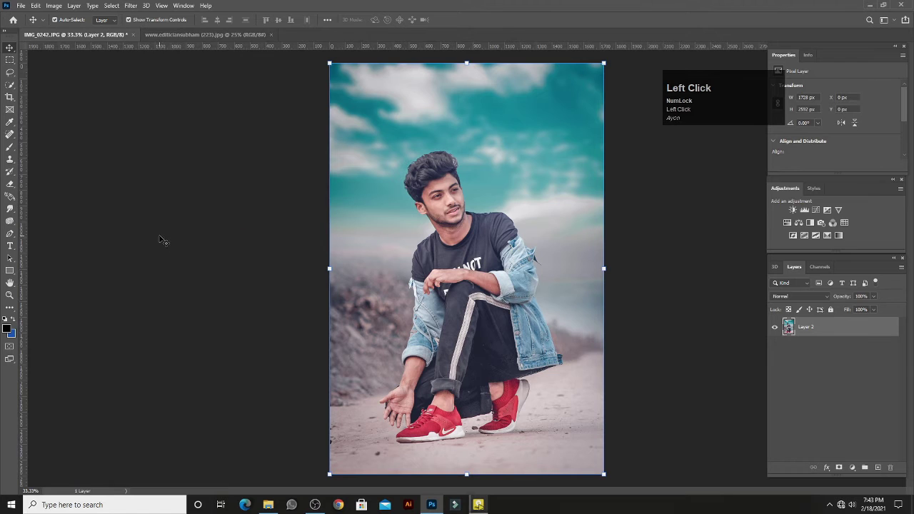
{"action": "key", "text": "ctrl+j"}
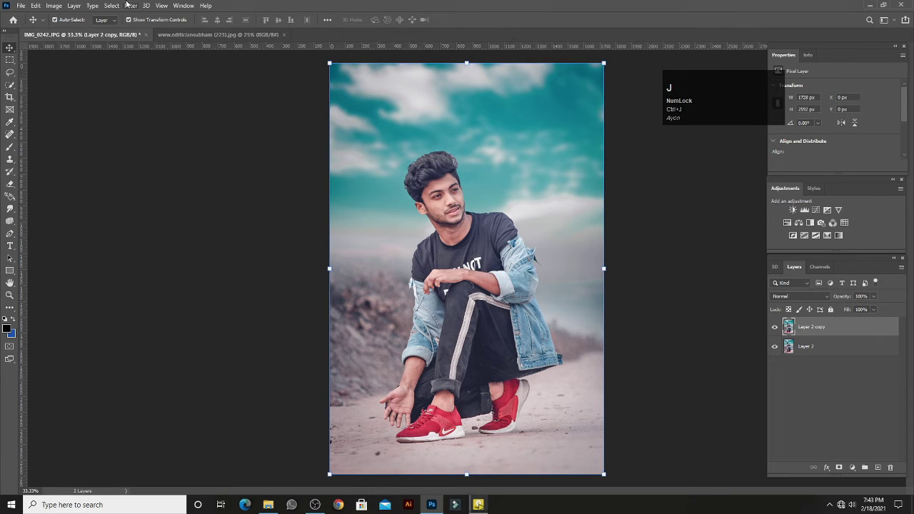
- Start the SkinFiner filter on the duplicated layer and set the smoothing Amount to 100
{"action": "left_click", "coordinate": [130, 6]}
{"action": "mouse_move", "coordinate": [177, 217]}
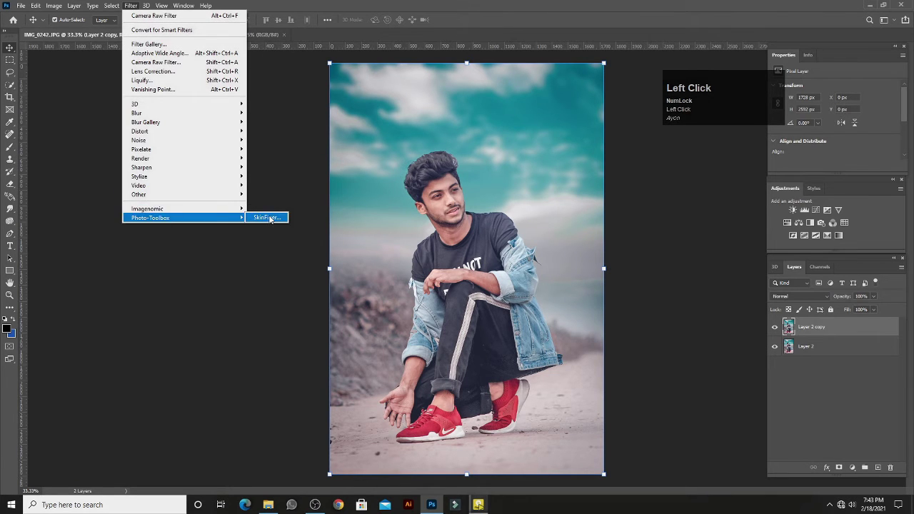
{"action": "left_click", "coordinate": [270, 218]}
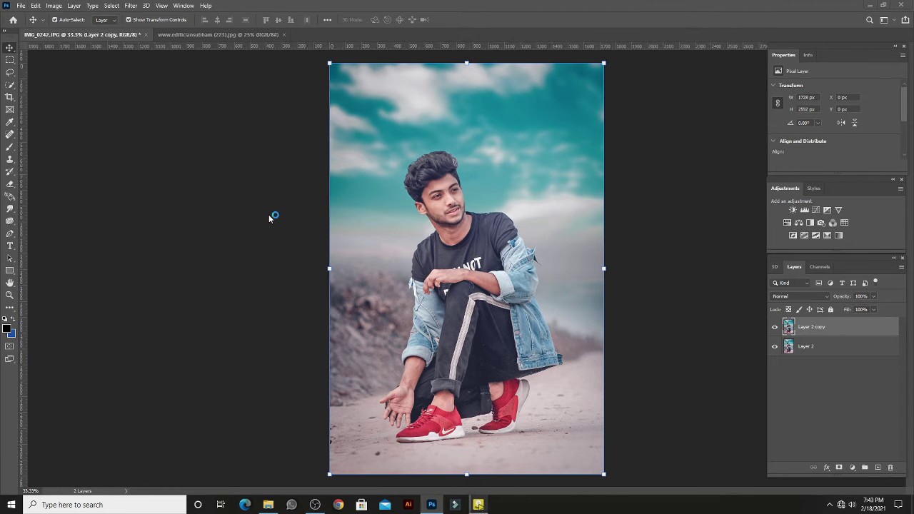
{"action": "key", "text": "ctrl+plus"}
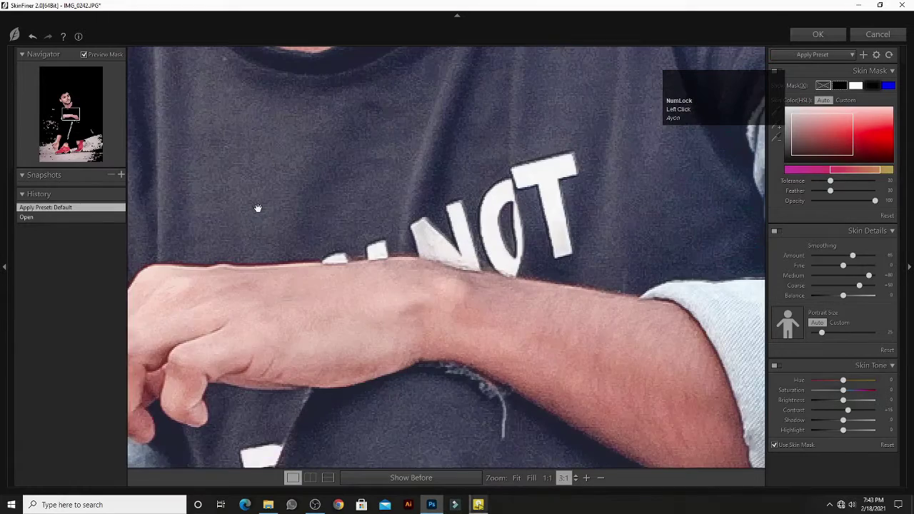
{"action": "left_click_drag", "start_coordinate": [275, 227], "coordinate": [311, 361]}
{"action": "key", "text": "ctrl+minus"}
{"action": "key", "text": "ctrl+minus"}
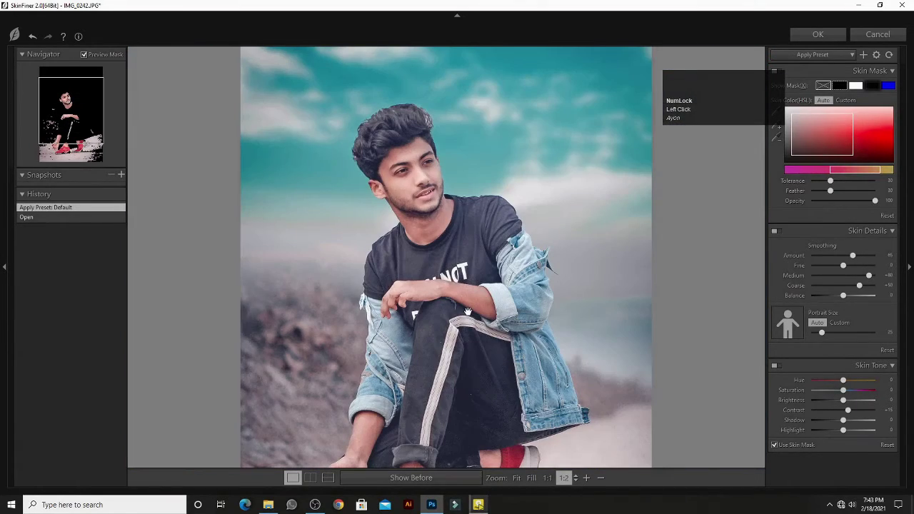
{"action": "left_click_drag", "start_coordinate": [855, 257], "coordinate": [887, 258]}
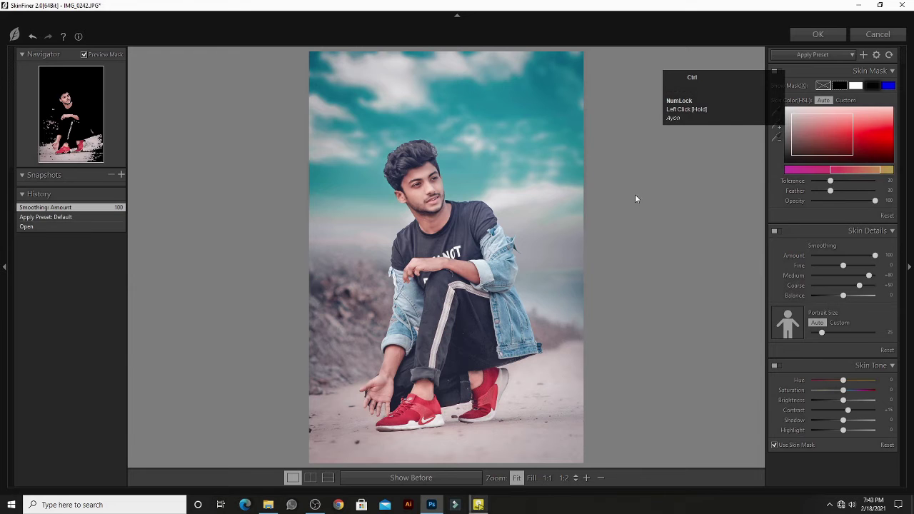
- Examine the smoothed skin on the man's face, neck and arm up close and in the whole picture
{"action": "key", "text": "ctrl+plus"}
{"action": "key", "text": "ctrl+plus"}
{"action": "left_click_drag", "start_coordinate": [399, 153], "coordinate": [434, 318]}
{"action": "key", "text": "space"}
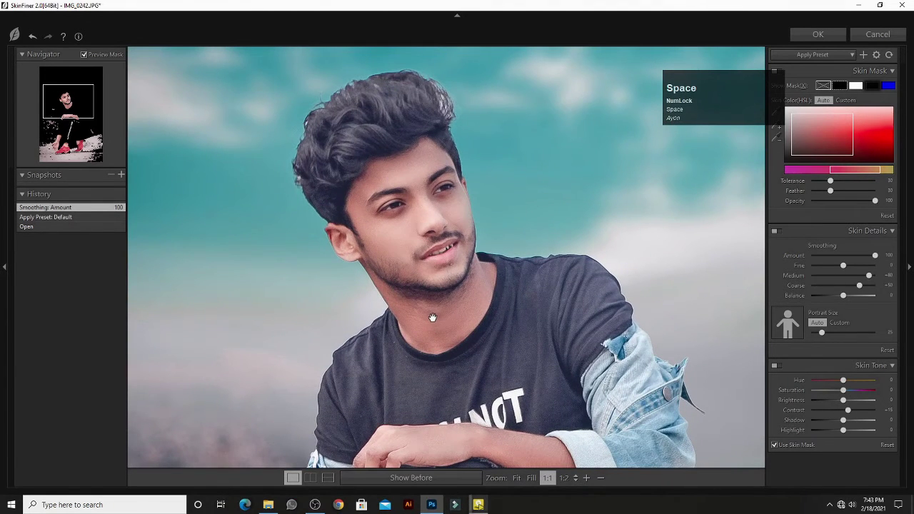
{"action": "key", "text": "ctrl+minus"}
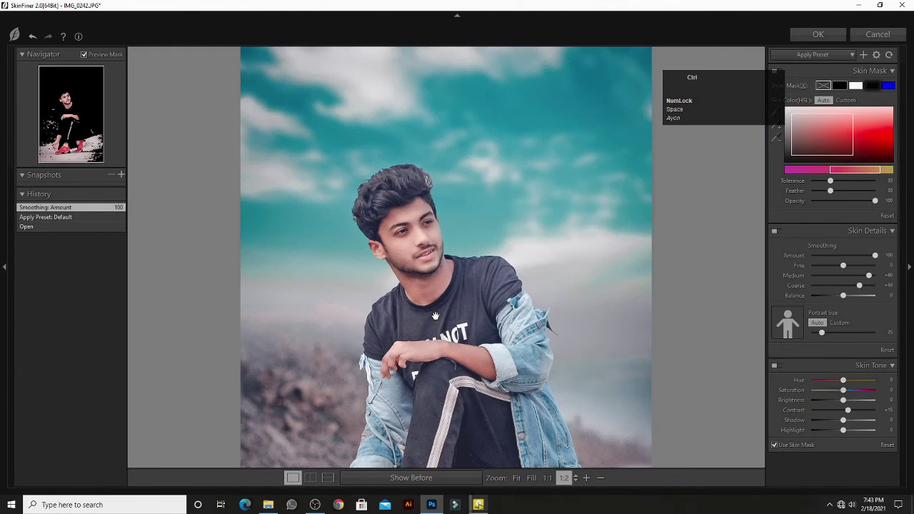
{"action": "key", "text": "ctrl+minus"}
{"action": "scroll", "coordinate": [436, 316], "scroll_direction": "up", "scroll_amount": 1}
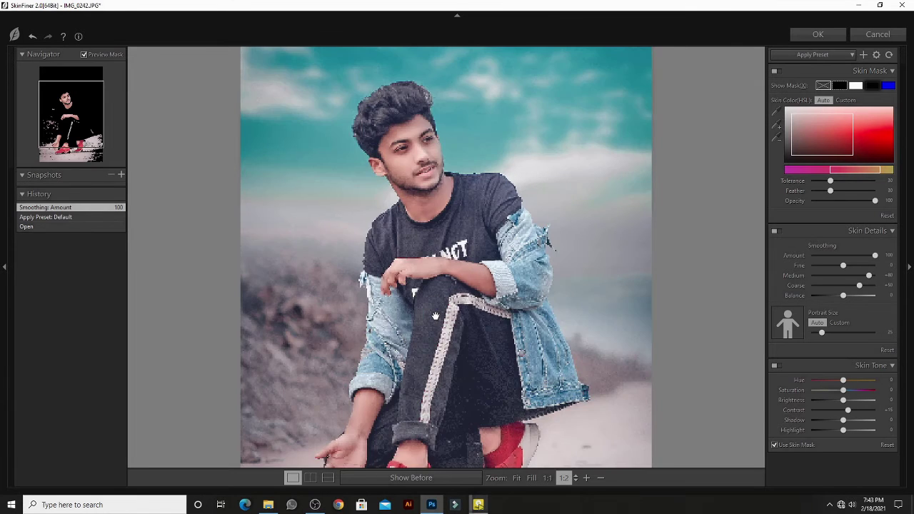
{"action": "scroll", "coordinate": [436, 315], "scroll_direction": "down", "scroll_amount": 1}
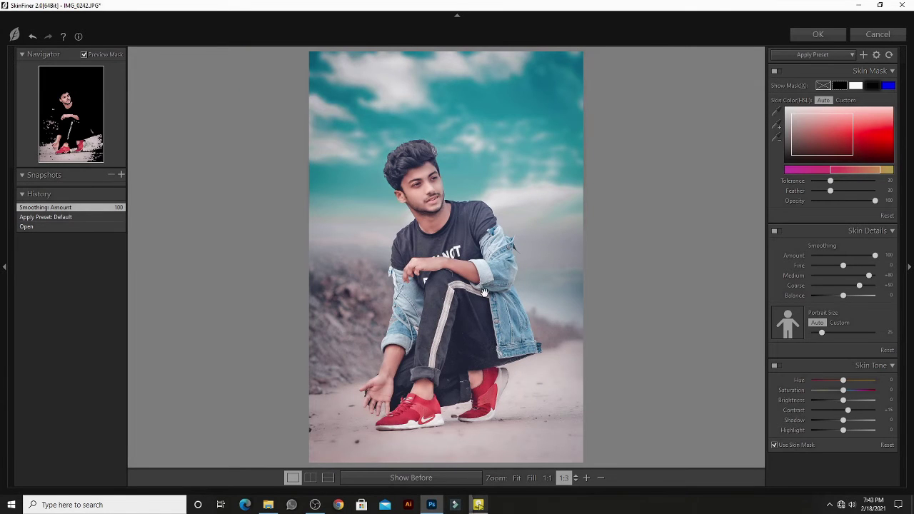
- Try a Fine smoothing value of -100 and check it on the man's face and arm
{"action": "left_click", "coordinate": [847, 273]}
{"action": "left_click_drag", "start_coordinate": [843, 266], "coordinate": [862, 266]}
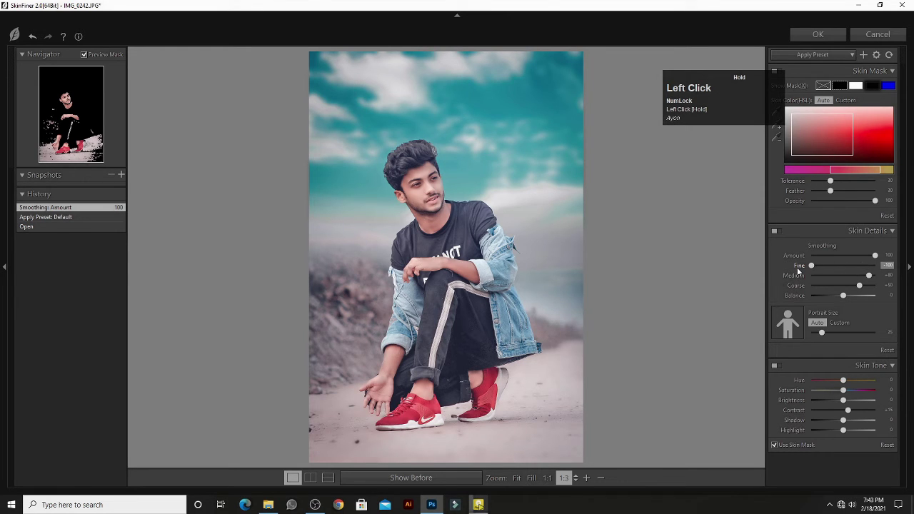
{"action": "left_click_drag", "start_coordinate": [797, 267], "coordinate": [797, 267]}
{"action": "scroll", "coordinate": [468, 268], "scroll_direction": "up", "scroll_amount": 1}
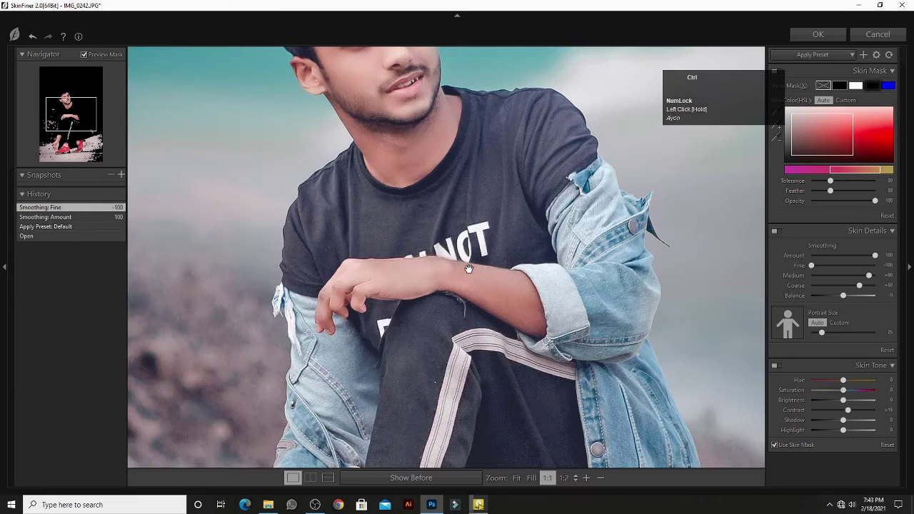
{"action": "left_click_drag", "start_coordinate": [468, 268], "coordinate": [490, 365]}
{"action": "key", "text": "space"}
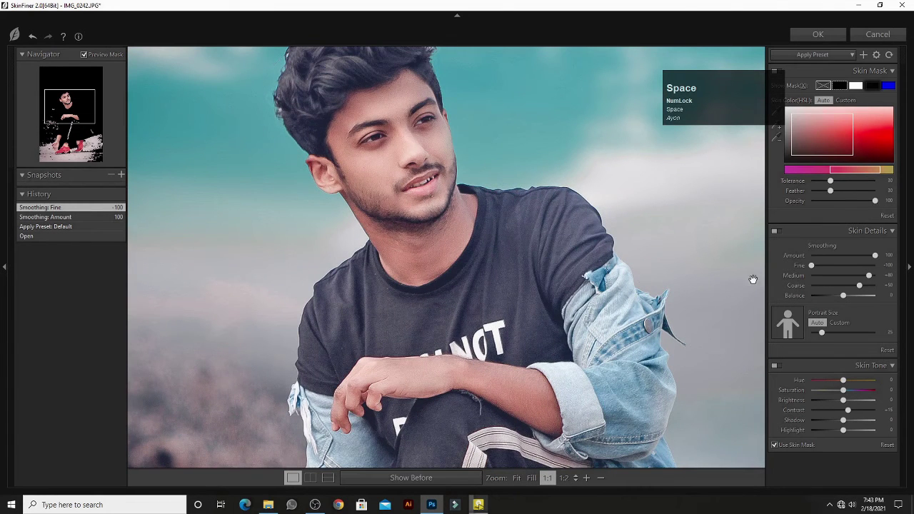
- Set the Fine smoothing to -17 and check the skin texture on the face and arm
{"action": "left_click", "coordinate": [811, 267]}
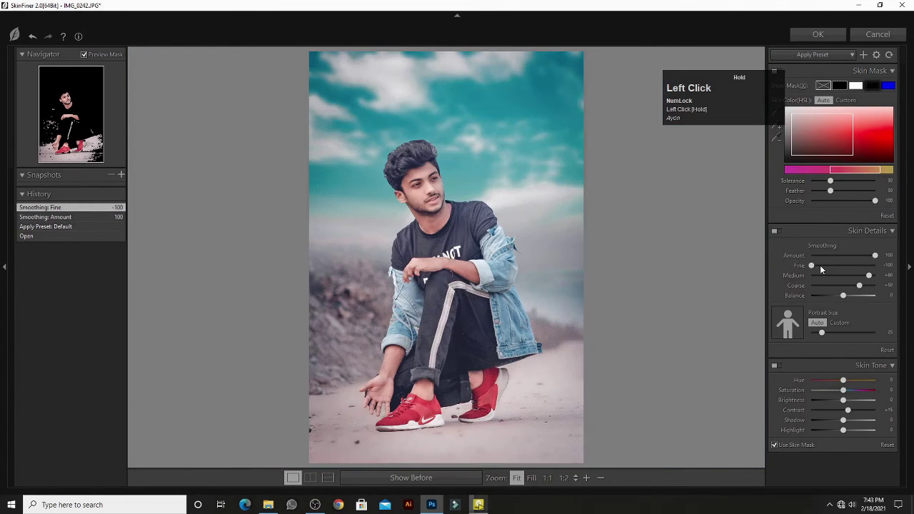
{"action": "left_click_drag", "start_coordinate": [820, 269], "coordinate": [826, 269]}
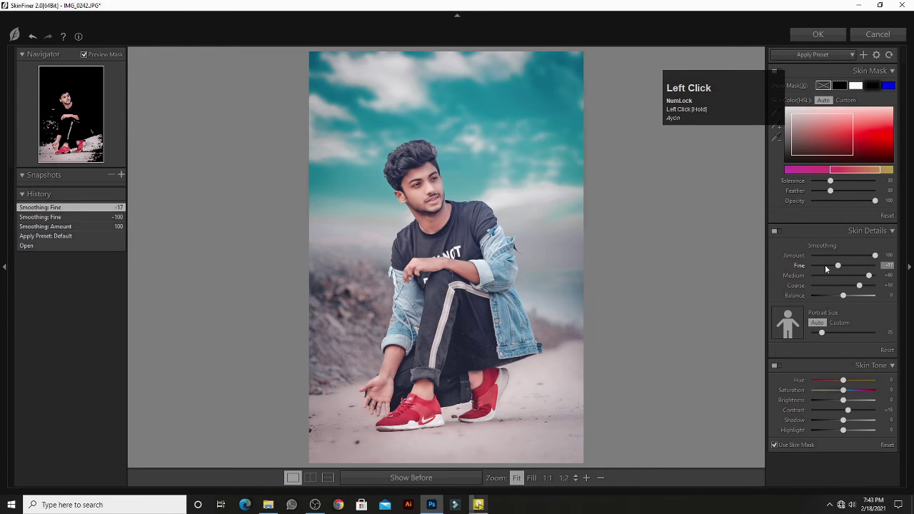
{"action": "key", "text": "ctrl+plus"}
{"action": "key", "text": "ctrl+plus"}
{"action": "key", "text": "space"}
{"action": "left_click_drag", "start_coordinate": [438, 240], "coordinate": [437, 324]}
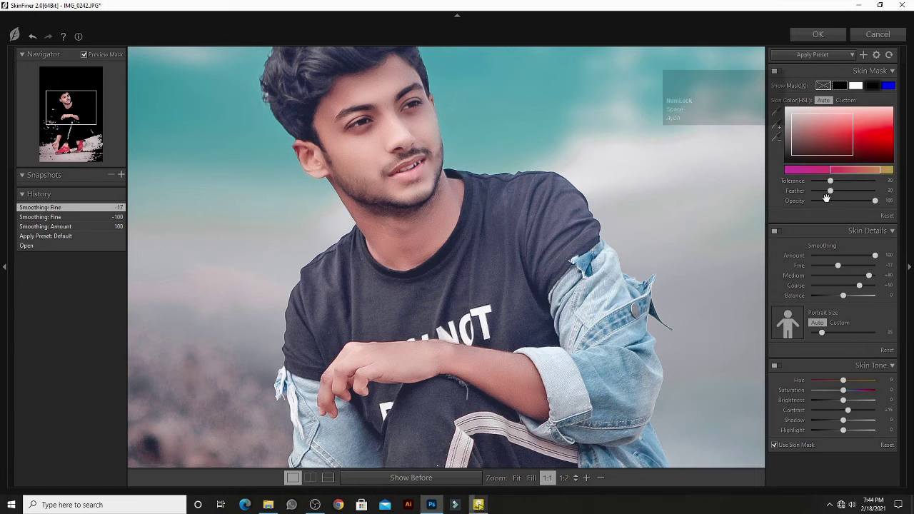
{"action": "left_click", "coordinate": [832, 39]}
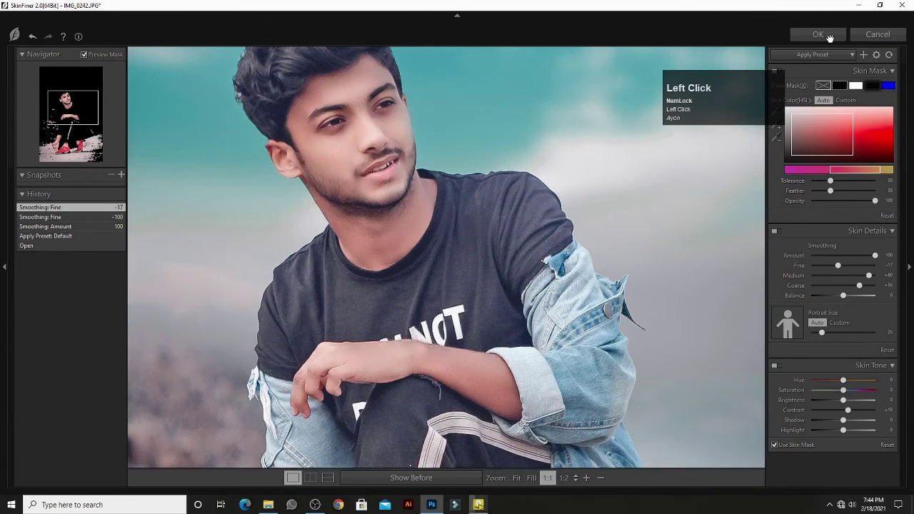
{"action": "key", "text": "ctrl+minus"}
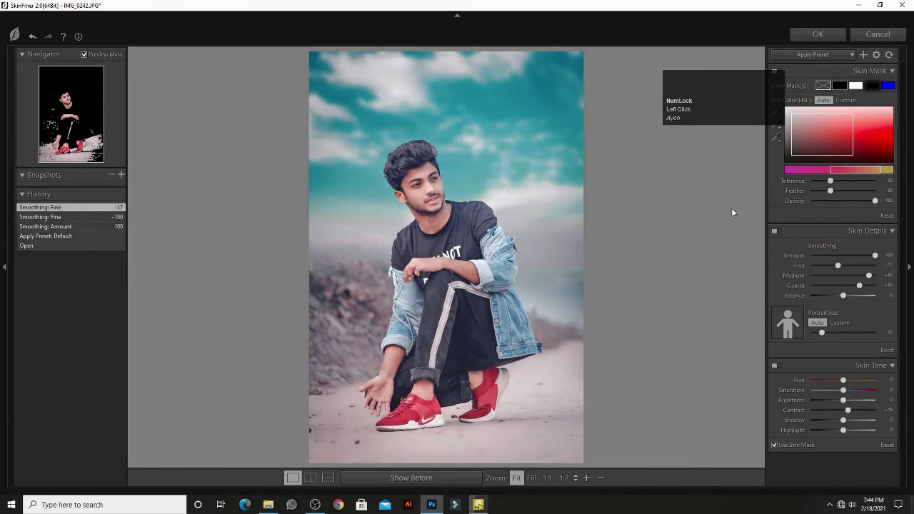
- Lower the Fine smoothing and apply the SkinFiner filter to the duplicated layer
{"action": "mouse_move", "coordinate": [838, 267]}
{"action": "left_mouse_down"}
{"action": "mouse_move", "coordinate": [854, 265]}
{"action": "mouse_move", "coordinate": [845, 266]}
{"action": "left_mouse_up"}
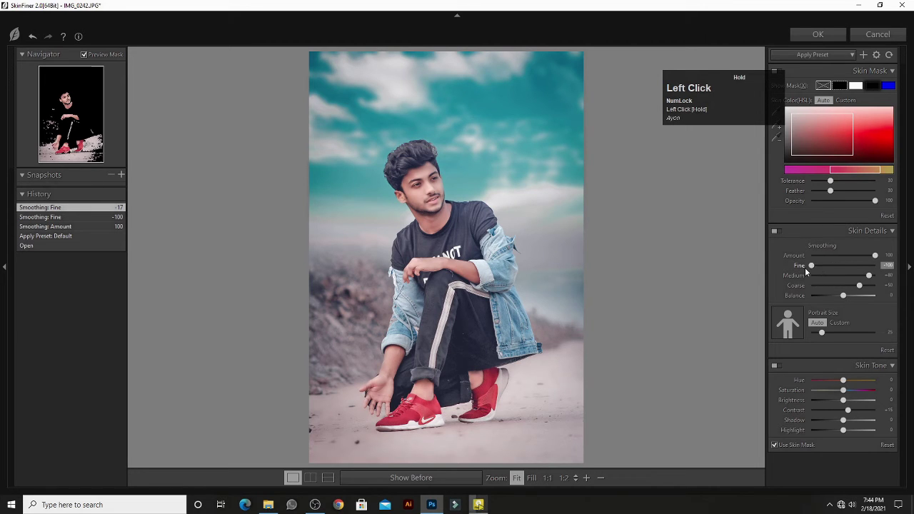
{"action": "left_click_drag", "start_coordinate": [827, 267], "coordinate": [827, 267]}
{"action": "left_click", "coordinate": [821, 37]}
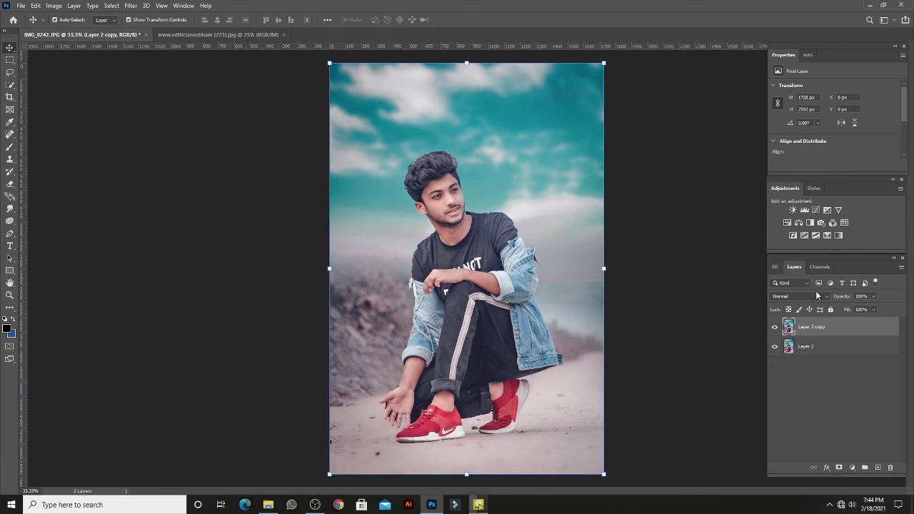
- Delete the unsmoothed Layer 2 beneath the skin-smoothed copy
{"action": "left_click_drag", "start_coordinate": [813, 347], "coordinate": [891, 468]}
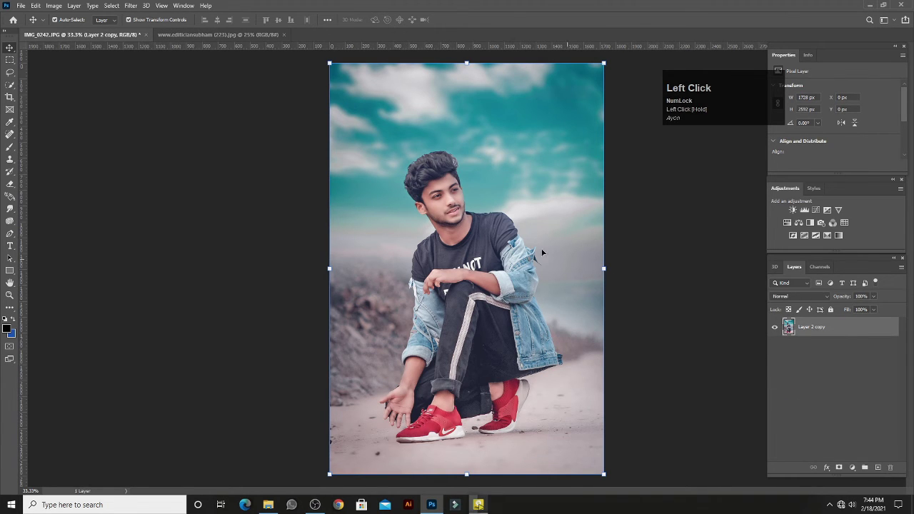
- Start a Selective Color adjustment on the remaining layer and set the Cyan of the Greens to +100%
{"action": "left_click", "coordinate": [54, 5]}
{"action": "mouse_move", "coordinate": [71, 30]}
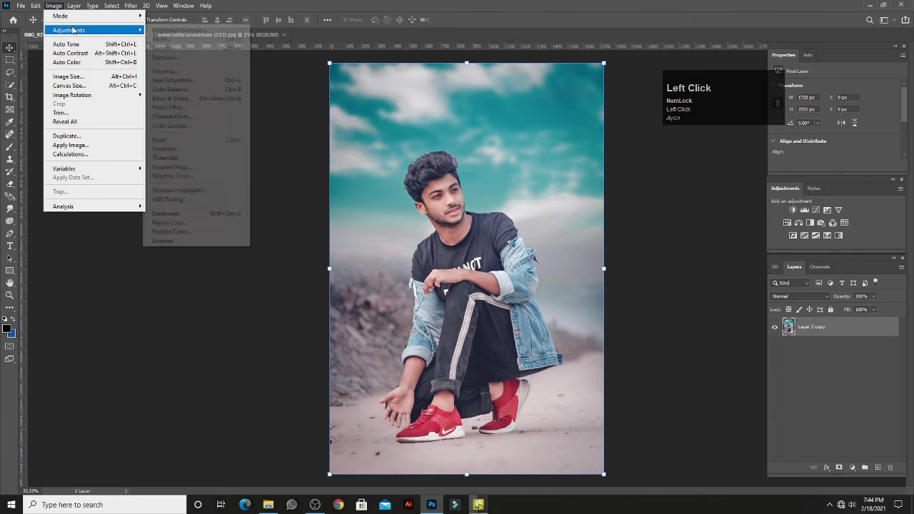
{"action": "left_click", "coordinate": [172, 176]}
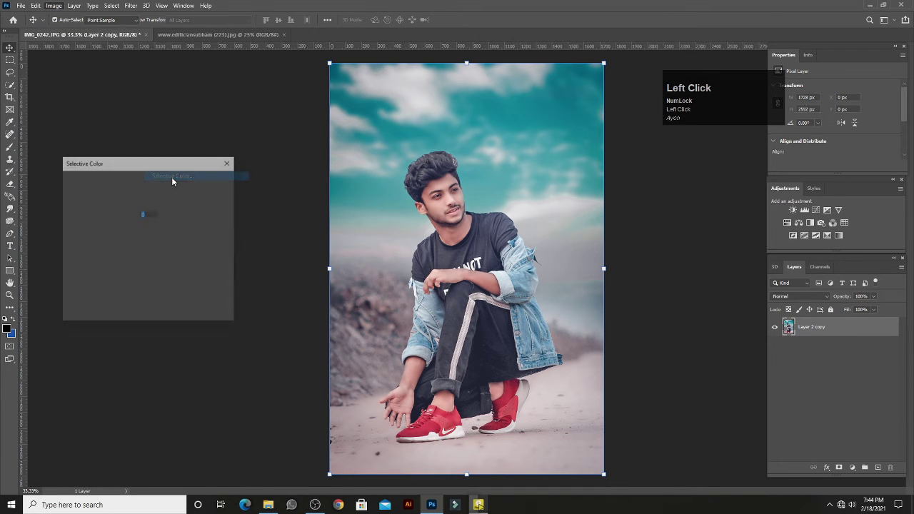
{"action": "left_click", "coordinate": [143, 200]}
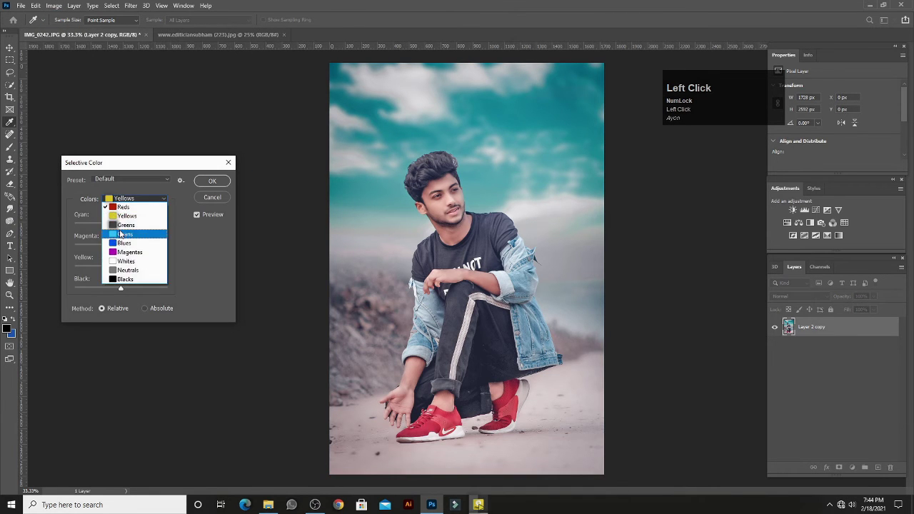
{"action": "left_click", "coordinate": [120, 223]}
{"action": "left_click_drag", "start_coordinate": [119, 226], "coordinate": [155, 227]}
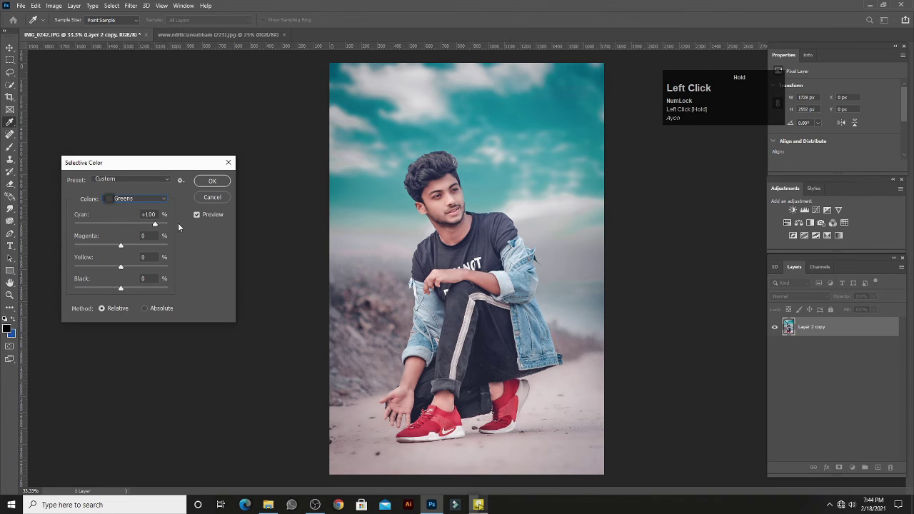
- Increase the Cyan of the Whites in Selective Color and set their Magenta to 0
{"action": "left_click", "coordinate": [130, 204]}
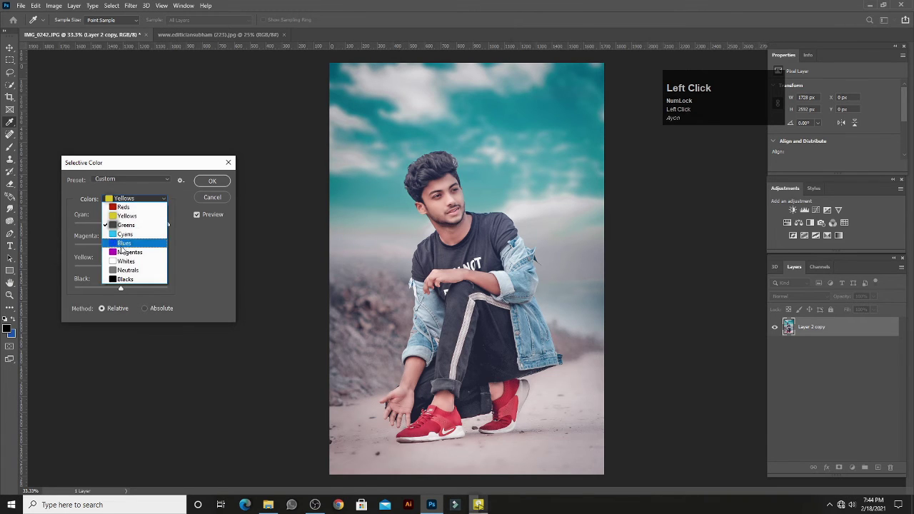
{"action": "left_click", "coordinate": [119, 244]}
{"action": "left_click_drag", "start_coordinate": [122, 227], "coordinate": [140, 226]}
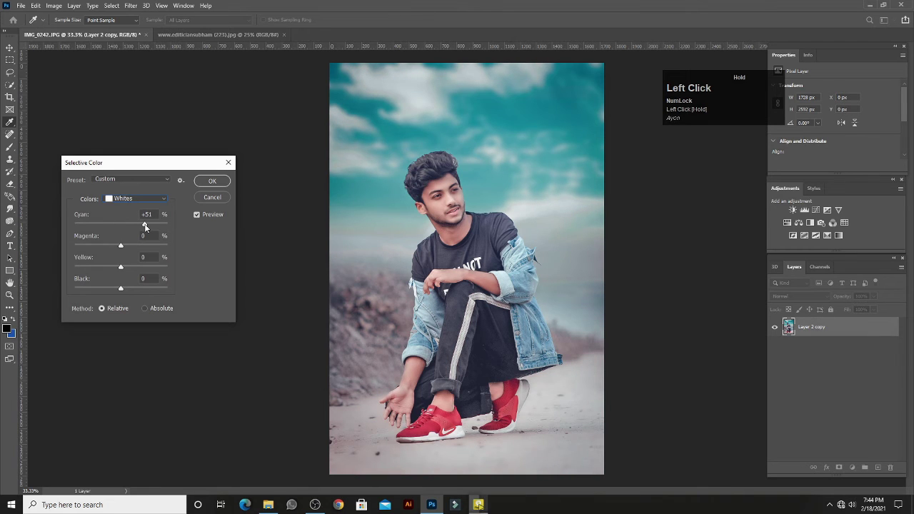
{"action": "mouse_move", "coordinate": [124, 247]}
{"action": "left_mouse_down"}
{"action": "mouse_move", "coordinate": [107, 247]}
{"action": "mouse_move", "coordinate": [138, 248]}
{"action": "left_mouse_up"}
{"action": "type", "text": "0"}
{"action": "left_click_drag", "start_coordinate": [121, 267], "coordinate": [118, 265]}
- Set the Cyan of the Cyans to +12% in Selective Color
{"action": "left_click", "coordinate": [126, 199]}
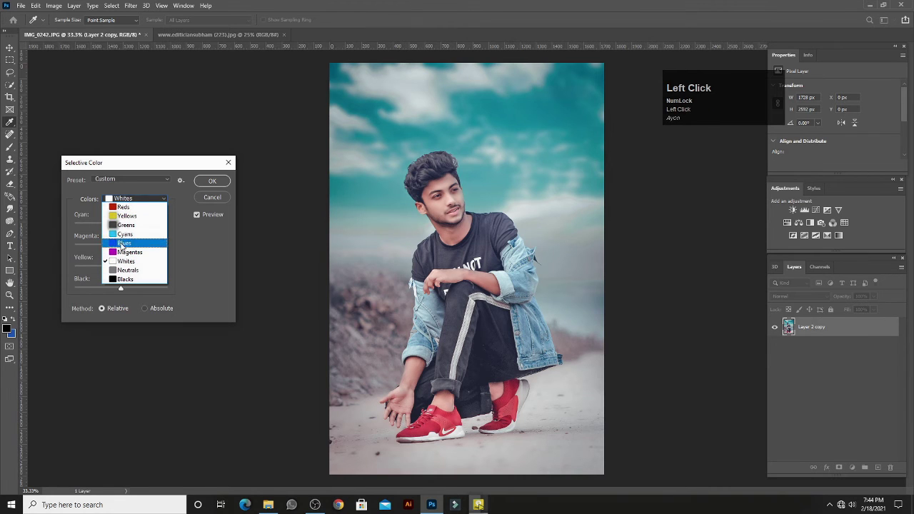
{"action": "left_click", "coordinate": [128, 235]}
{"action": "left_click_drag", "start_coordinate": [74, 224], "coordinate": [126, 231]}
{"action": "left_click", "coordinate": [136, 198]}
{"action": "left_click", "coordinate": [125, 234]}
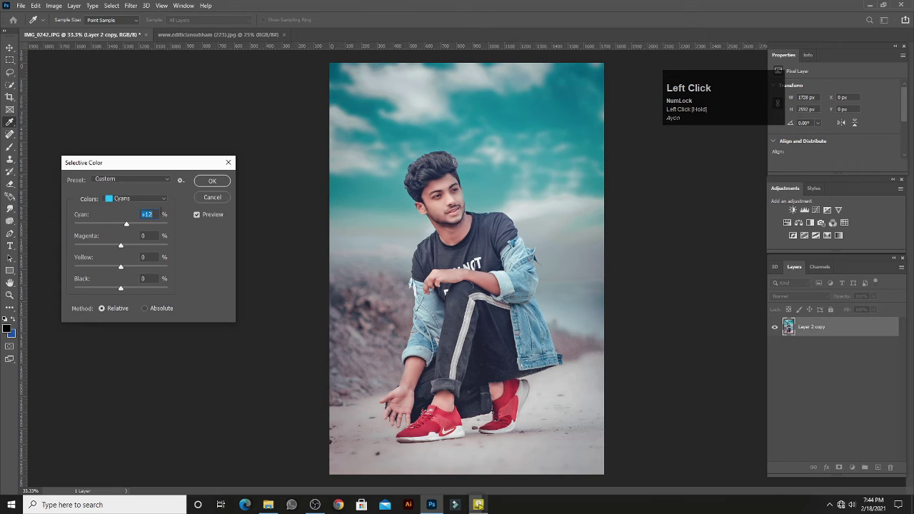
- Set the Black value of the Blacks to 5% and apply the Selective Color adjustment
{"action": "left_click", "coordinate": [139, 179]}
{"action": "left_click", "coordinate": [114, 248]}
{"action": "left_click", "coordinate": [138, 201]}
{"action": "left_click", "coordinate": [121, 285]}
{"action": "left_click_drag", "start_coordinate": [120, 289], "coordinate": [145, 278]}
{"action": "type", "text": "010"}
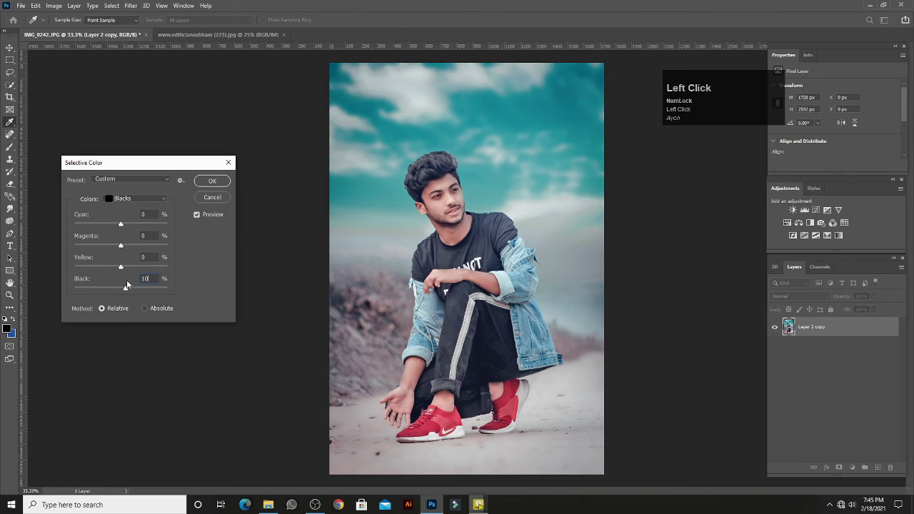
{"action": "left_click", "coordinate": [126, 288]}
{"action": "type", "text": "5"}
{"action": "left_click", "coordinate": [212, 181]}
{"action": "key", "text": "v"}
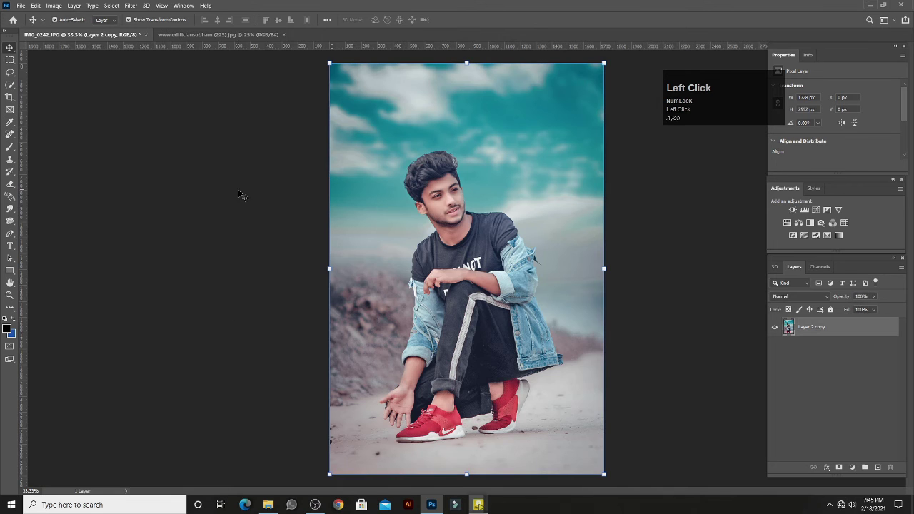
{"action": "key", "text": "ctrl+minus"}
{"action": "key", "text": "ctrl+plus"}
{"action": "key", "text": "ctrl+plus"}
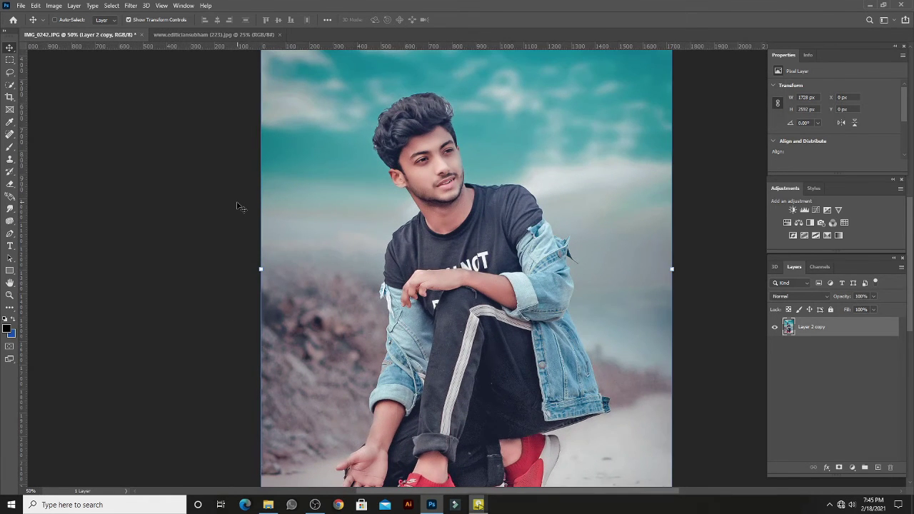
{"action": "key", "text": "ctrl+plus"}
{"action": "key", "text": "ctrl+minus"}
{"action": "key", "text": "ctrl+minus"}
- Open the black image with the white glow from the Photo Editz Background folder and place it in IMG_0242.JPG over the man's shoulder
{"action": "left_click", "coordinate": [20, 5]}
{"action": "left_click", "coordinate": [32, 29]}
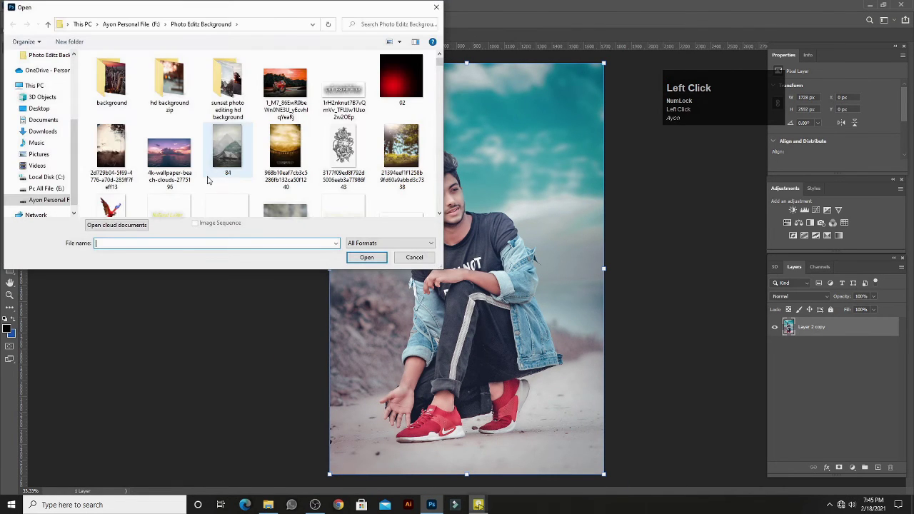
{"action": "scroll", "coordinate": [207, 180], "scroll_direction": "down", "scroll_amount": 3}
{"action": "left_click", "coordinate": [391, 26]}
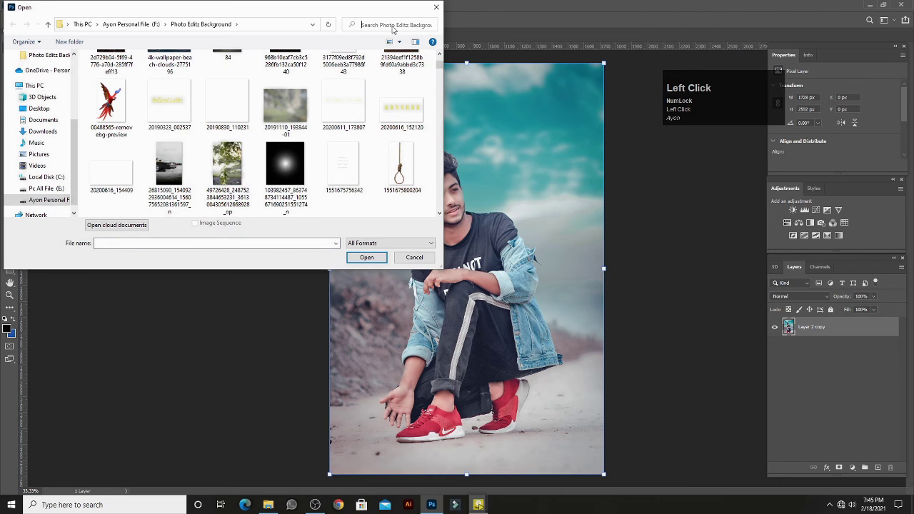
{"action": "double_click", "coordinate": [278, 146]}
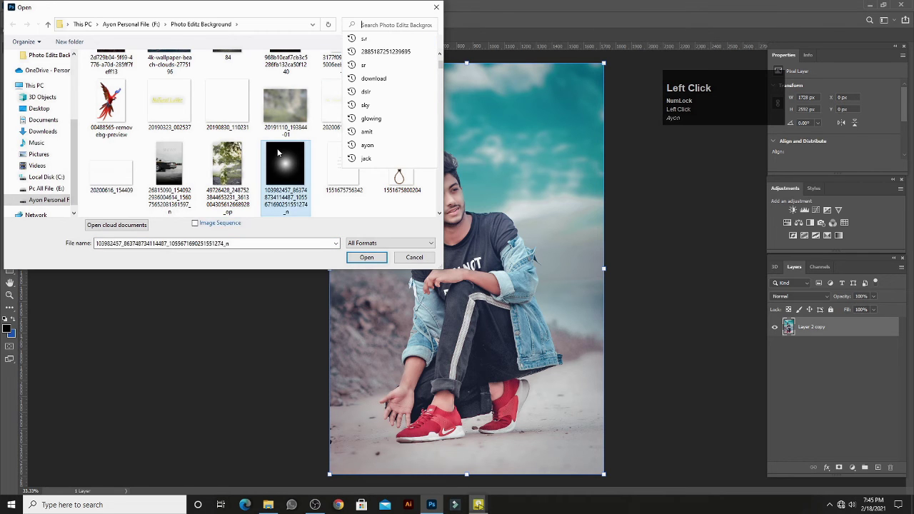
{"action": "left_click_drag", "start_coordinate": [409, 209], "coordinate": [534, 266]}
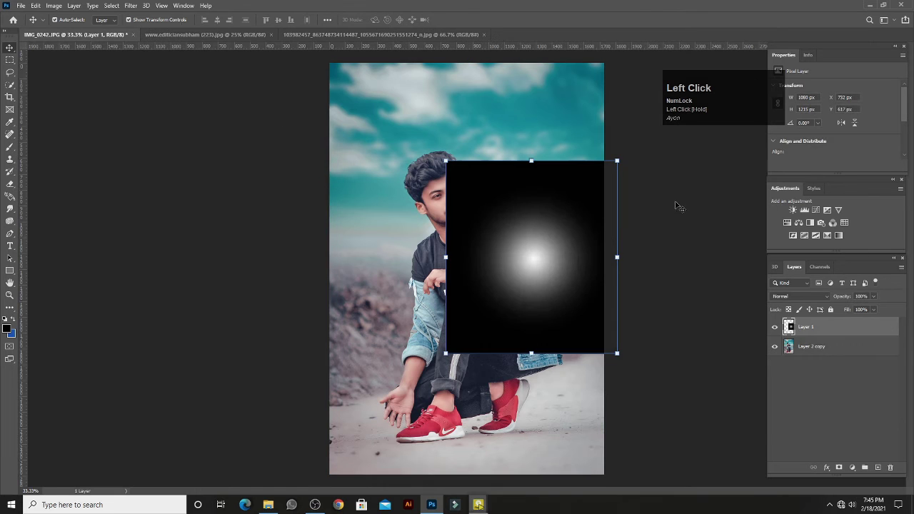
- Set the white glow layer's blend mode to Screen and move it beside the man's denim sleeve
{"action": "left_click", "coordinate": [799, 297]}
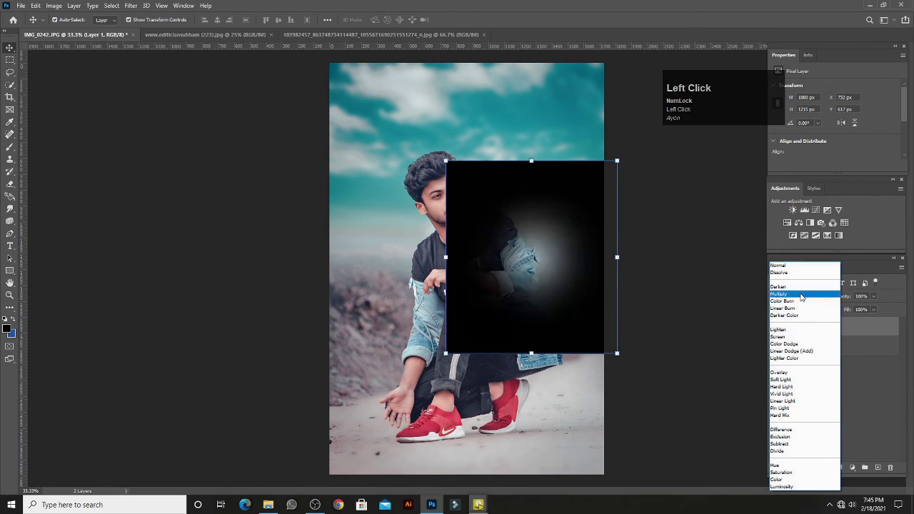
{"action": "left_click", "coordinate": [785, 337]}
{"action": "left_click_drag", "start_coordinate": [533, 281], "coordinate": [578, 286]}
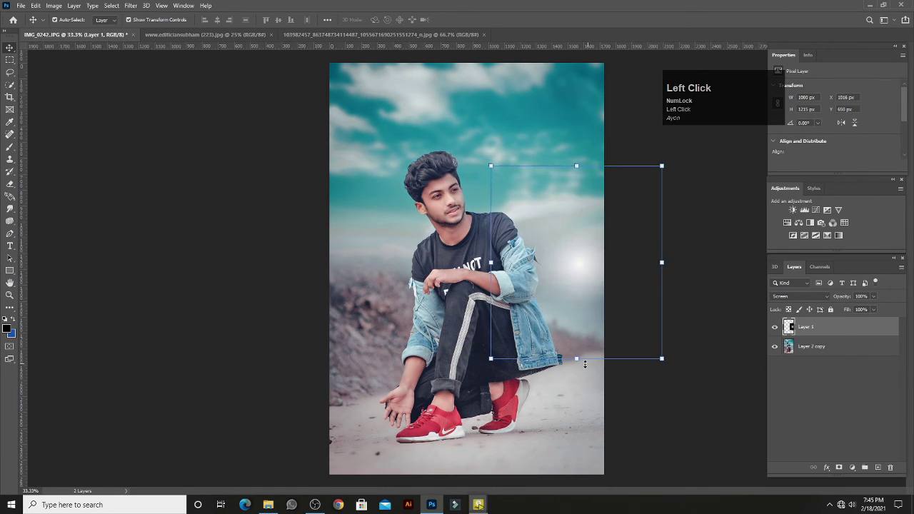
- Scale the glow to about 280%, rotate it about -4°, and position it behind the man's denim jacket at the photo's edge
{"action": "left_click_drag", "start_coordinate": [576, 359], "coordinate": [538, 444]}
{"action": "key", "text": "ctrl+minus"}
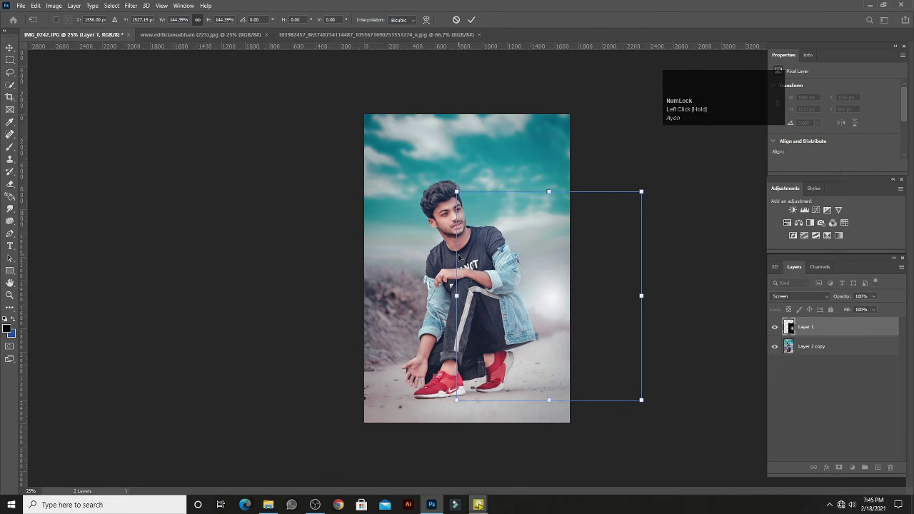
{"action": "left_click_drag", "start_coordinate": [452, 303], "coordinate": [456, 314]}
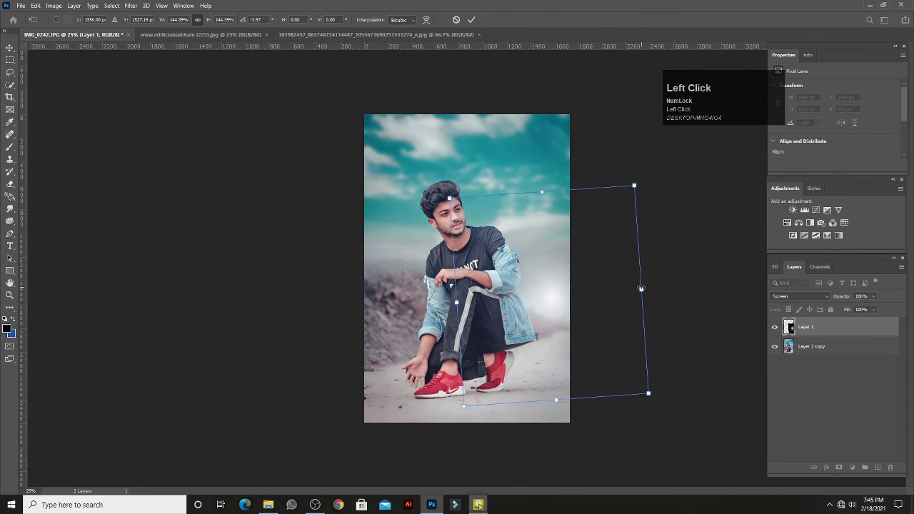
{"action": "left_click_drag", "start_coordinate": [641, 289], "coordinate": [734, 283]}
{"action": "left_click_drag", "start_coordinate": [604, 297], "coordinate": [586, 290]}
{"action": "left_click_drag", "start_coordinate": [434, 297], "coordinate": [469, 312]}
{"action": "left_click", "coordinate": [9, 50]}
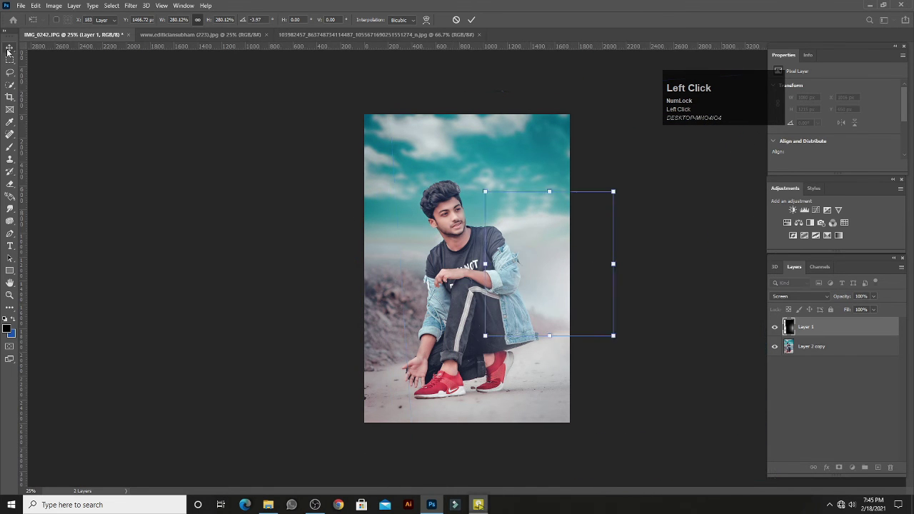
{"action": "left_click", "coordinate": [152, 158]}
- Set the opacity of the glow layer, Layer 1, to 50%
{"action": "key", "text": "ctrl+plus"}
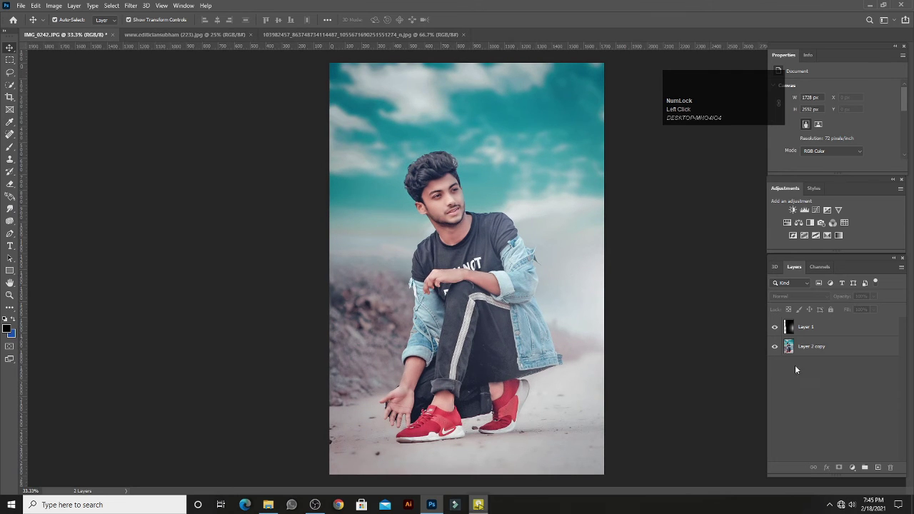
{"action": "left_click", "coordinate": [810, 328]}
{"action": "left_click", "coordinate": [835, 298]}
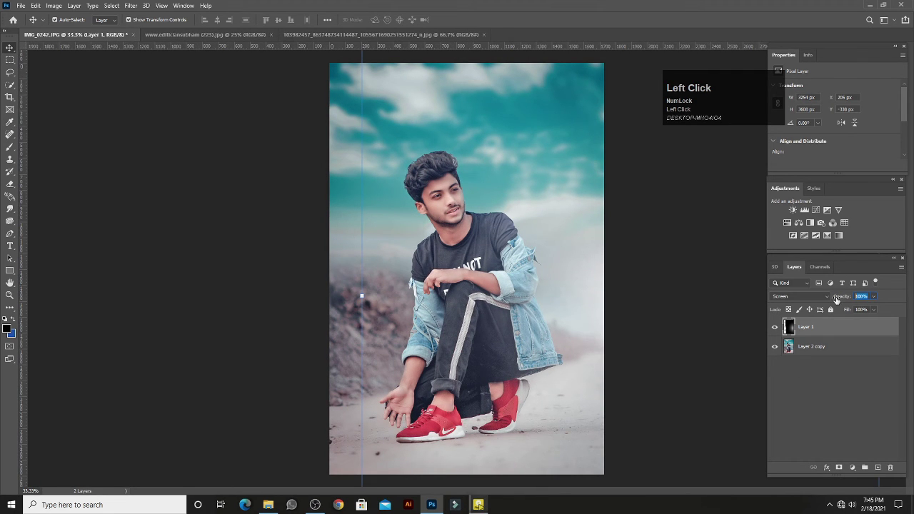
{"action": "type", "text": "1"}
{"action": "left_click", "coordinate": [833, 298]}
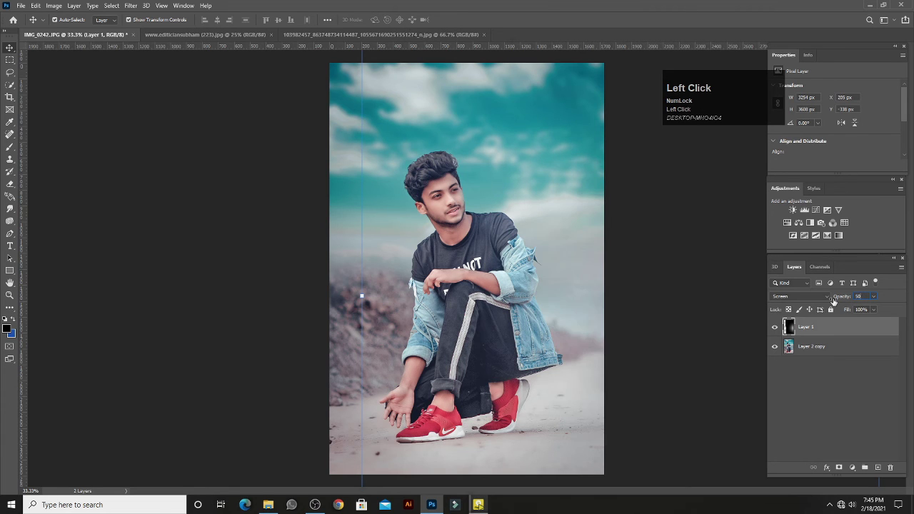
{"action": "left_click", "coordinate": [230, 269]}
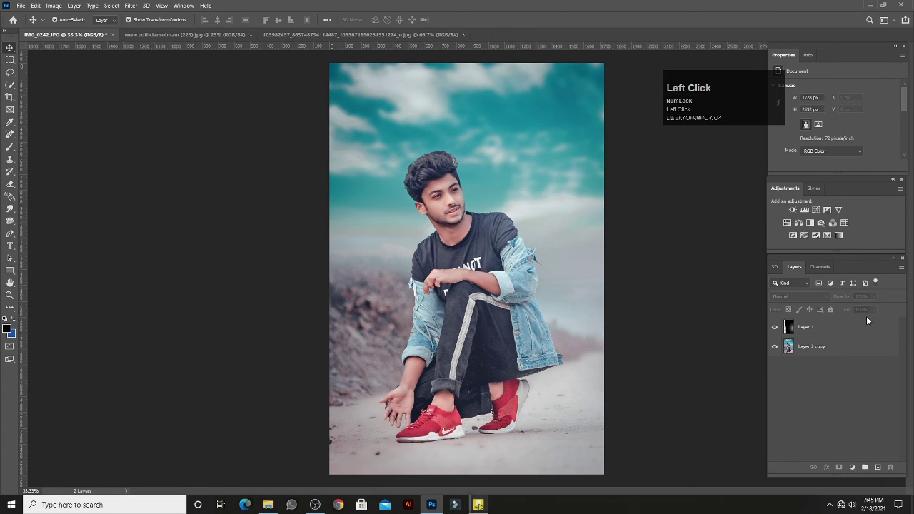
- Open the gold signature logo Untitled-1uj from the Editz Logo folder inside Ayon Creation
{"action": "key", "text": "ctrl+minus"}
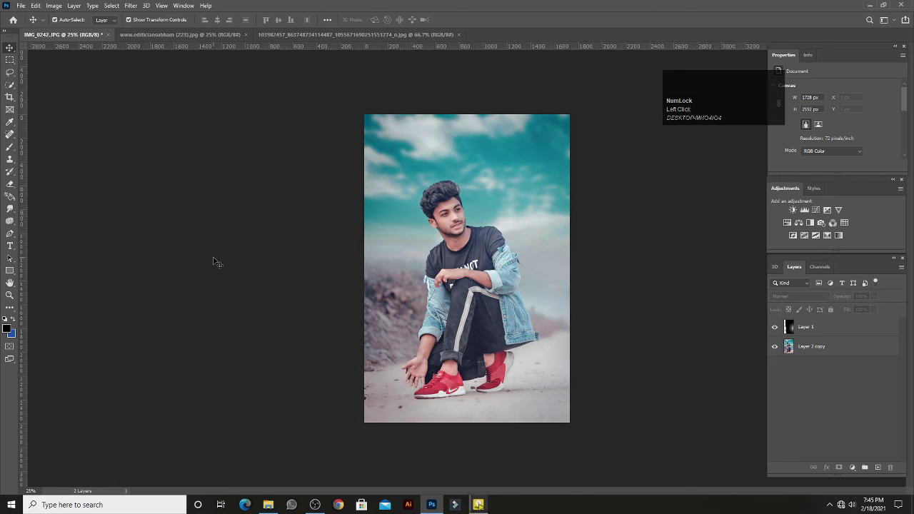
{"action": "left_click", "coordinate": [12, 7]}
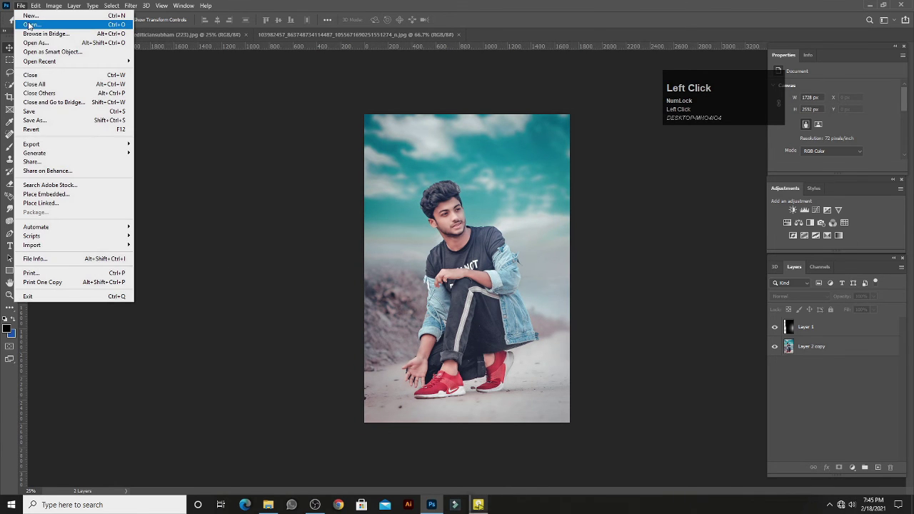
{"action": "left_click", "coordinate": [28, 25]}
{"action": "left_click", "coordinate": [54, 200]}
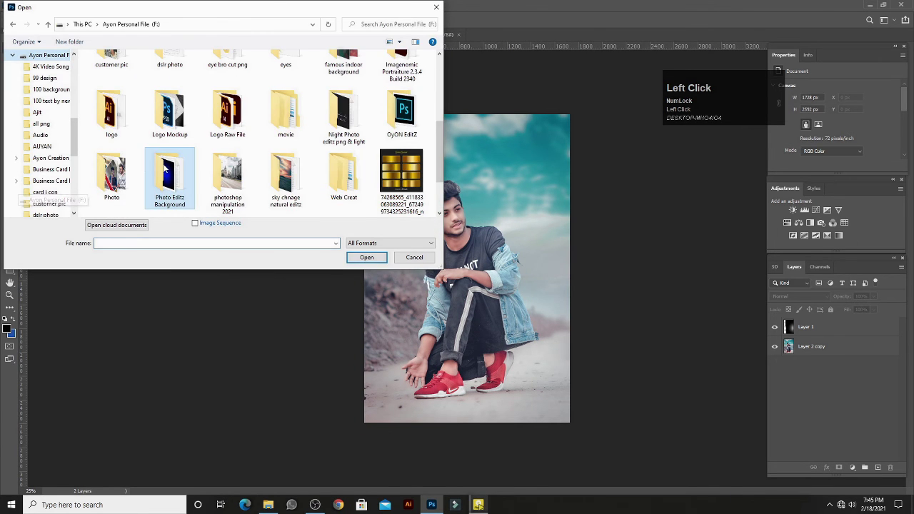
{"action": "scroll", "coordinate": [131, 169], "scroll_direction": "up", "scroll_amount": 2}
{"action": "scroll", "coordinate": [130, 168], "scroll_direction": "up", "scroll_amount": 1}
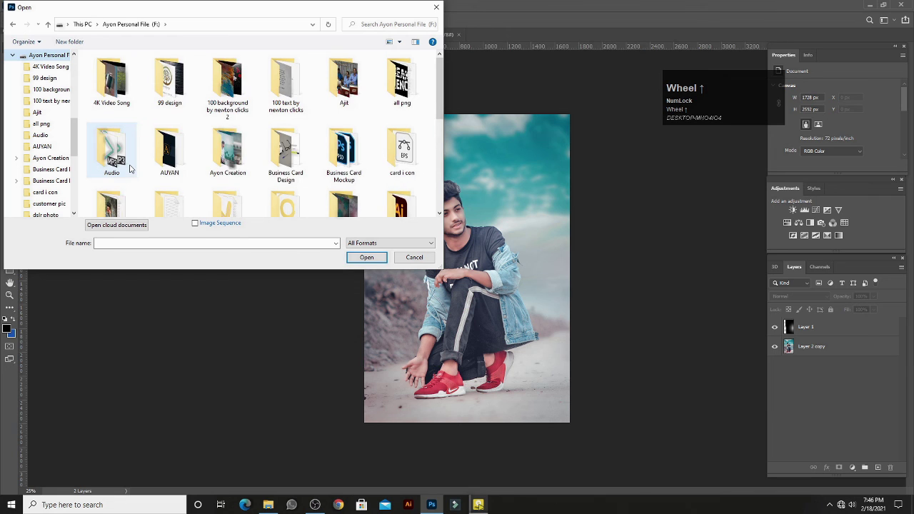
{"action": "double_click", "coordinate": [228, 150]}
{"action": "double_click", "coordinate": [109, 97]}
{"action": "scroll", "coordinate": [114, 100], "scroll_direction": "down", "scroll_amount": 3}
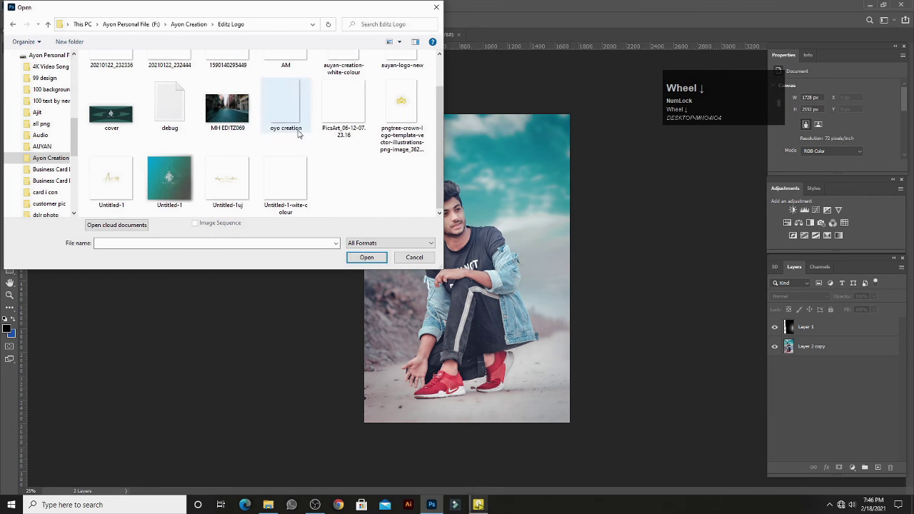
{"action": "double_click", "coordinate": [235, 194]}
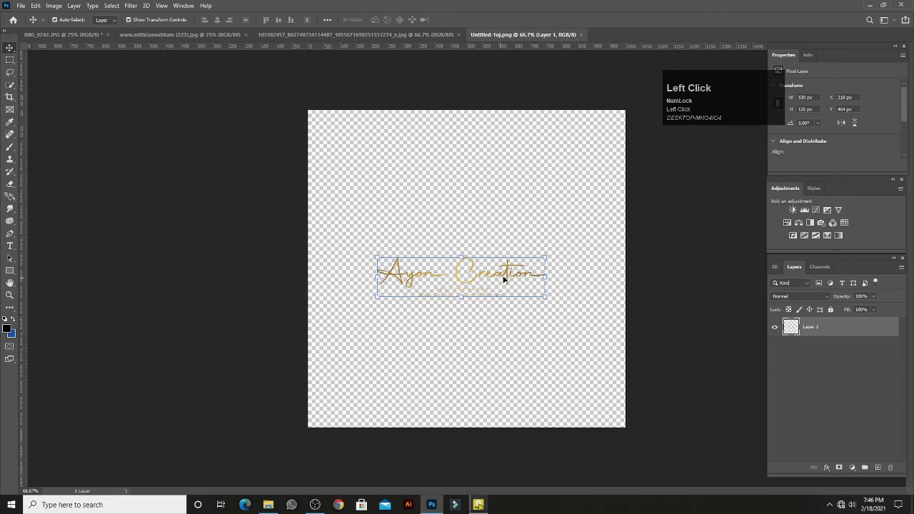
- Place the gold logo in IMG_0242.JPG, scale it to about 48%, and position it on the rocky slope beside the man's forearm
{"action": "left_click_drag", "start_coordinate": [508, 277], "coordinate": [140, 80]}
{"action": "left_click_drag", "start_coordinate": [406, 291], "coordinate": [407, 292]}
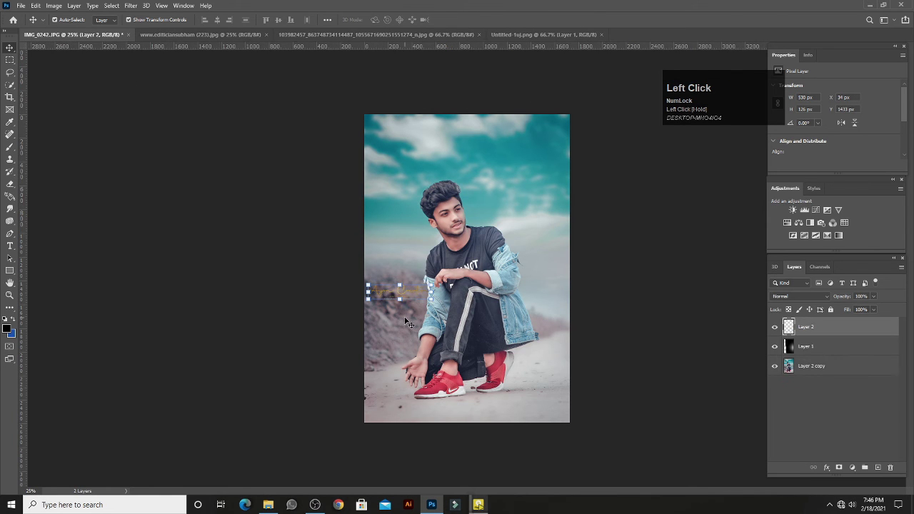
{"action": "key", "text": "ctrl+plus"}
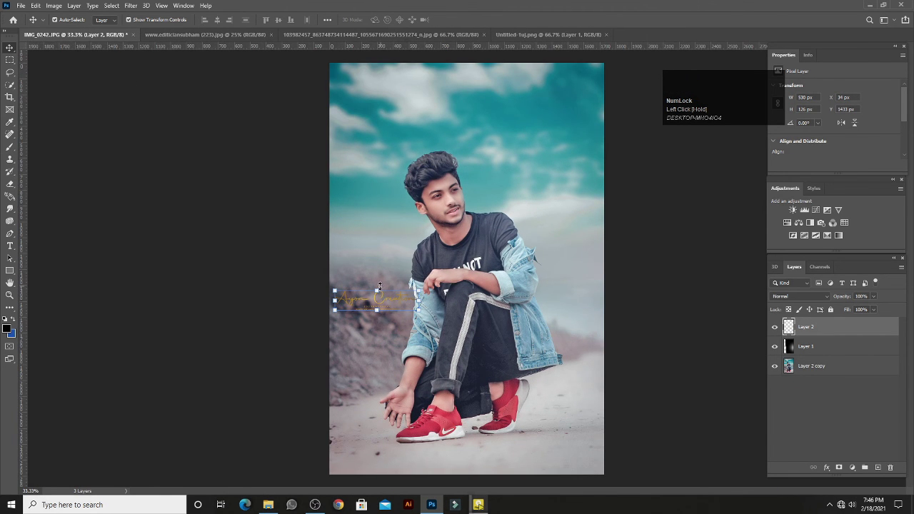
{"action": "left_click_drag", "start_coordinate": [379, 287], "coordinate": [372, 351]}
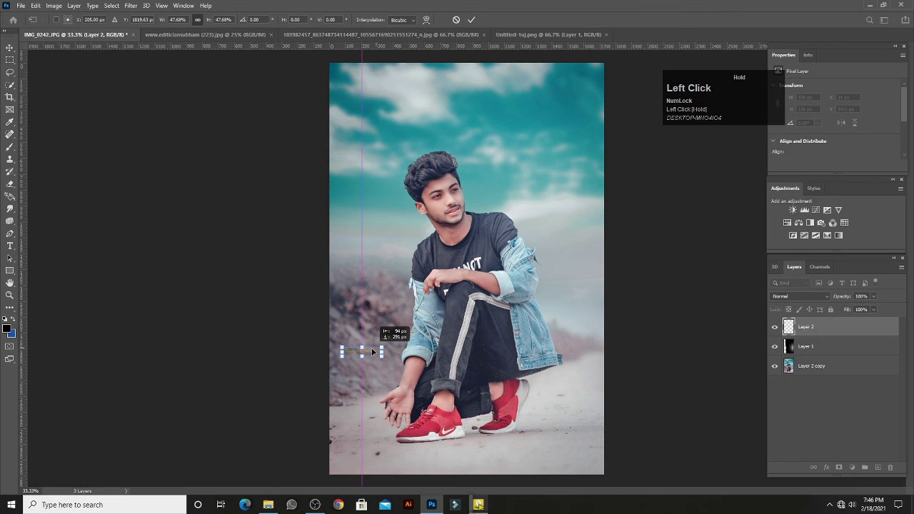
{"action": "left_click", "coordinate": [150, 296]}
{"action": "left_click", "coordinate": [150, 296]}
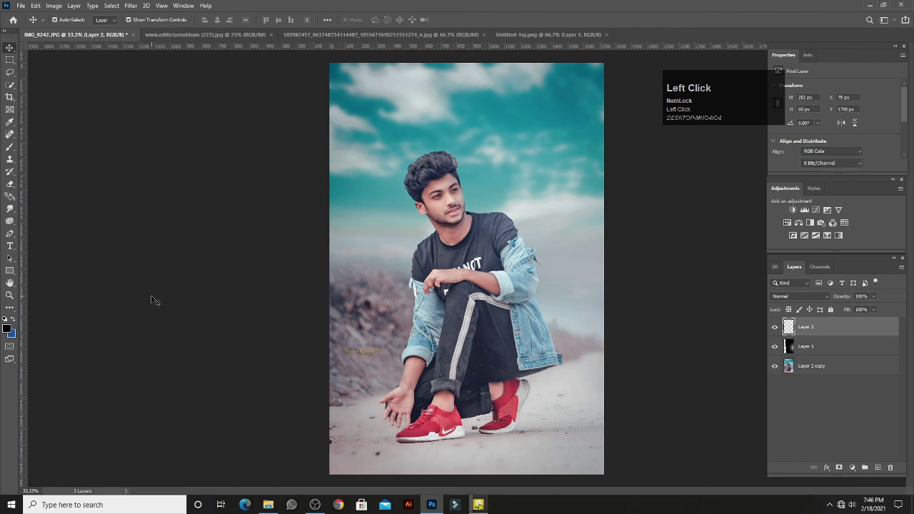
{"action": "key", "text": "ctrl+plus"}
{"action": "key", "text": "ctrl+minus"}
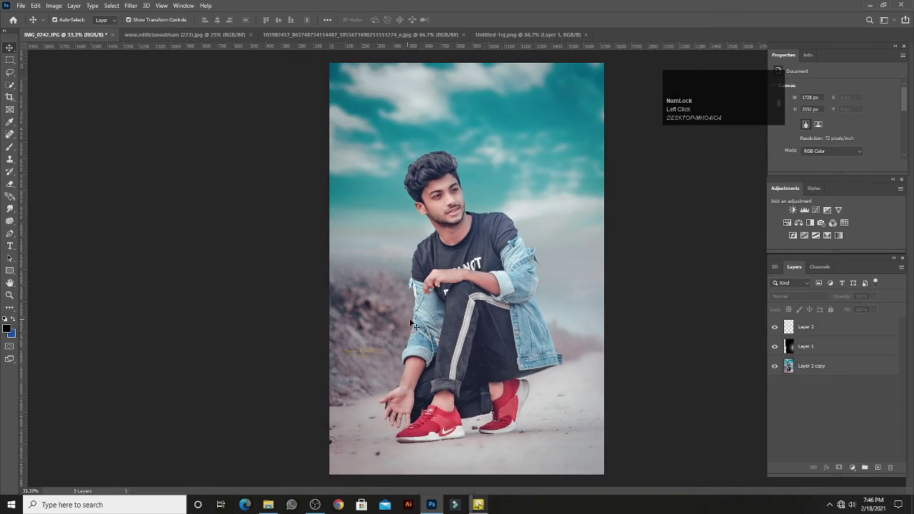
- Enlarge the gold logo on Layer 2 to about 134% and shift it slightly upward, closer to the man's sleeve
{"action": "left_click", "coordinate": [806, 346]}
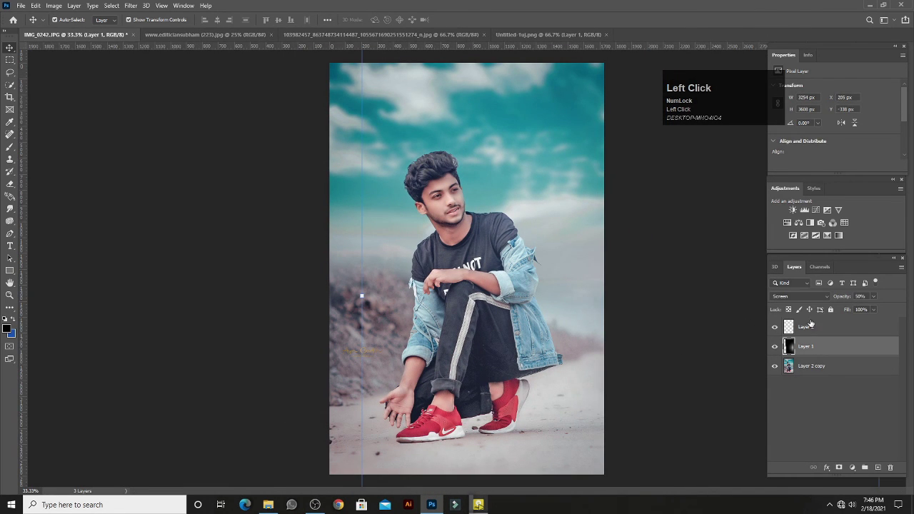
{"action": "left_click", "coordinate": [810, 326]}
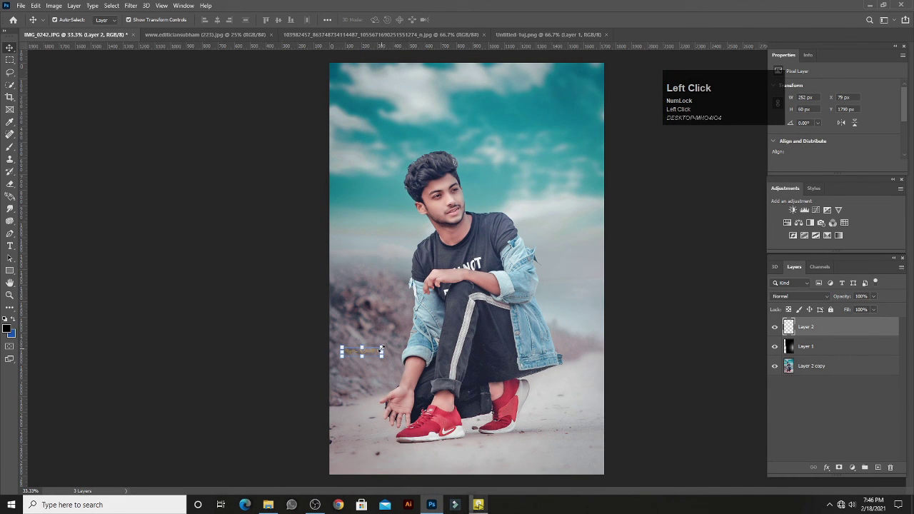
{"action": "mouse_move", "coordinate": [382, 348]}
{"action": "left_mouse_down"}
{"action": "mouse_move", "coordinate": [369, 356]}
{"action": "mouse_move", "coordinate": [378, 347]}
{"action": "left_mouse_up"}
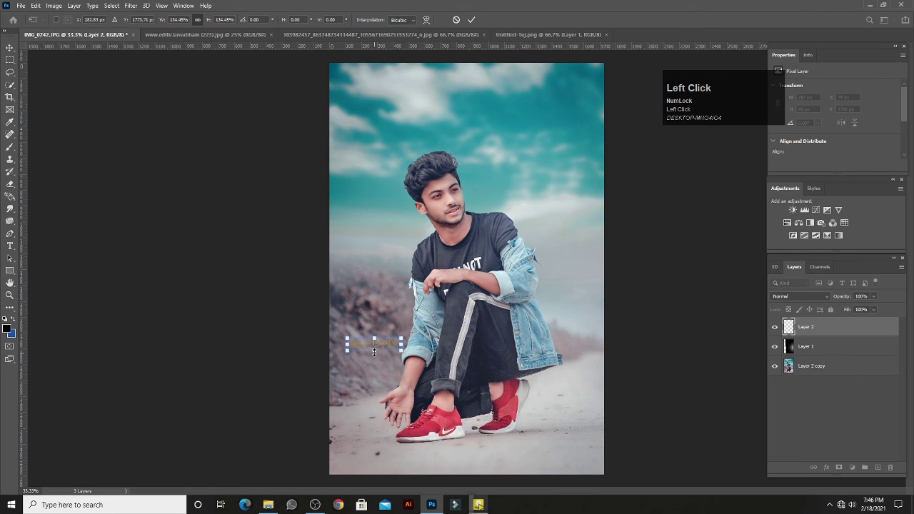
{"action": "left_click", "coordinate": [214, 290]}
{"action": "left_click", "coordinate": [217, 293]}
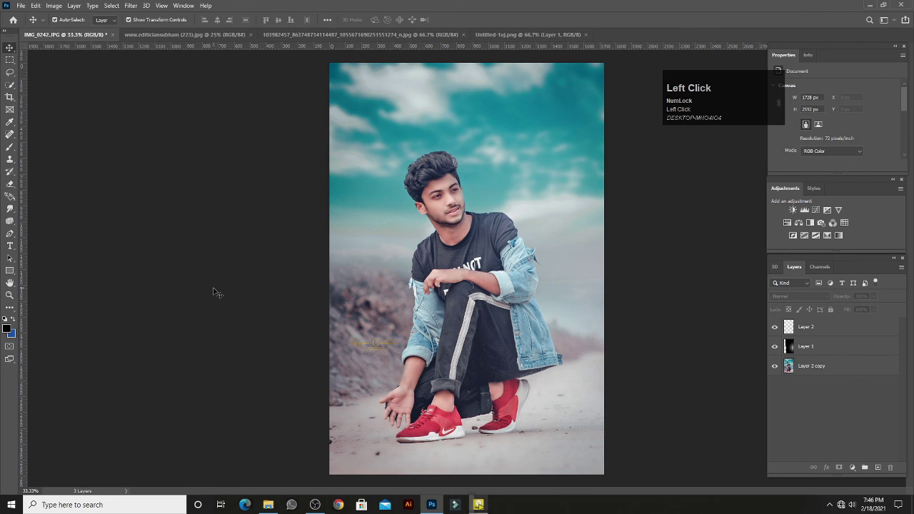
- Start saving the image as a new JPEG file in the Ayon Creation folder
{"action": "key", "text": "ctrl+shift+s"}
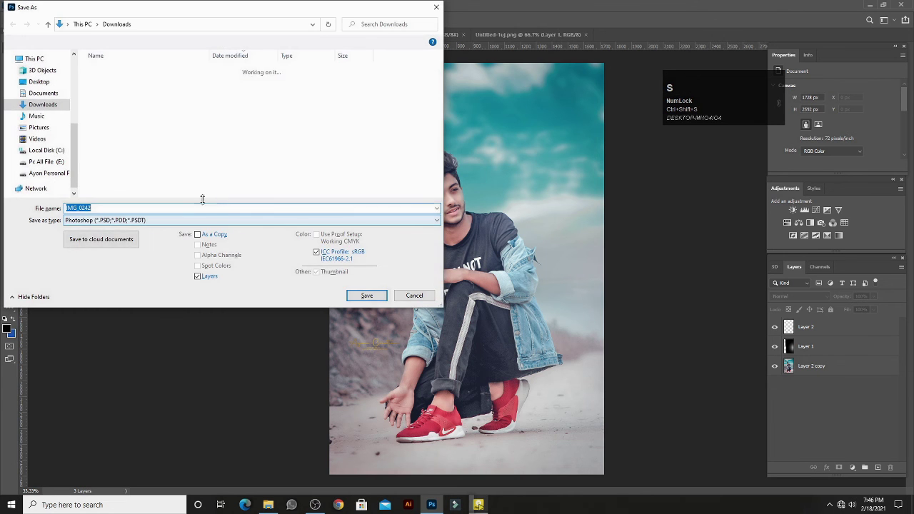
{"action": "left_click", "coordinate": [184, 220]}
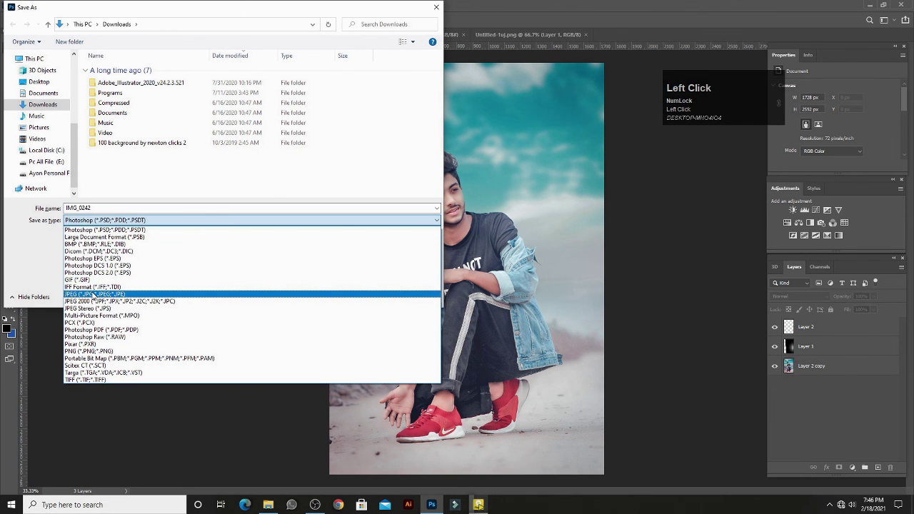
{"action": "left_click", "coordinate": [93, 293]}
{"action": "left_click", "coordinate": [47, 173]}
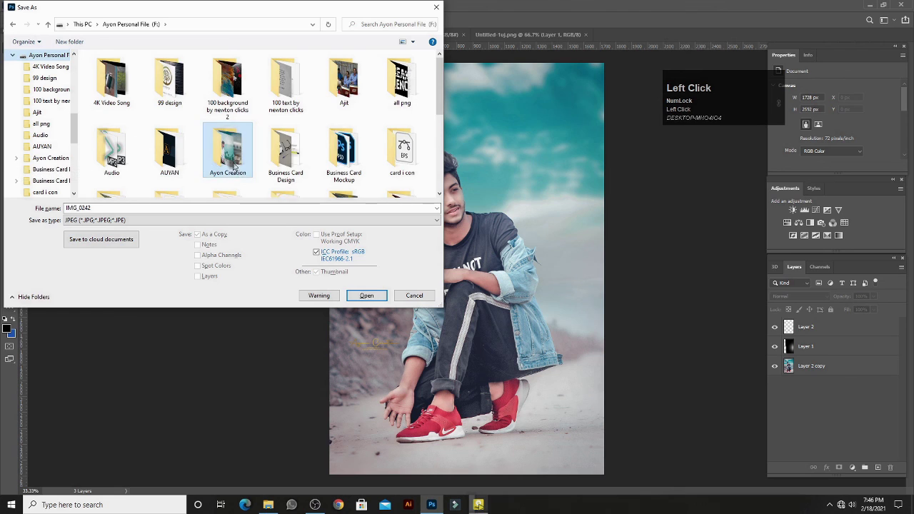
{"action": "double_click", "coordinate": [235, 166]}
- Name the file done, save it, and accept the JPEG options after adjusting the quality
{"action": "left_click", "coordinate": [97, 207]}
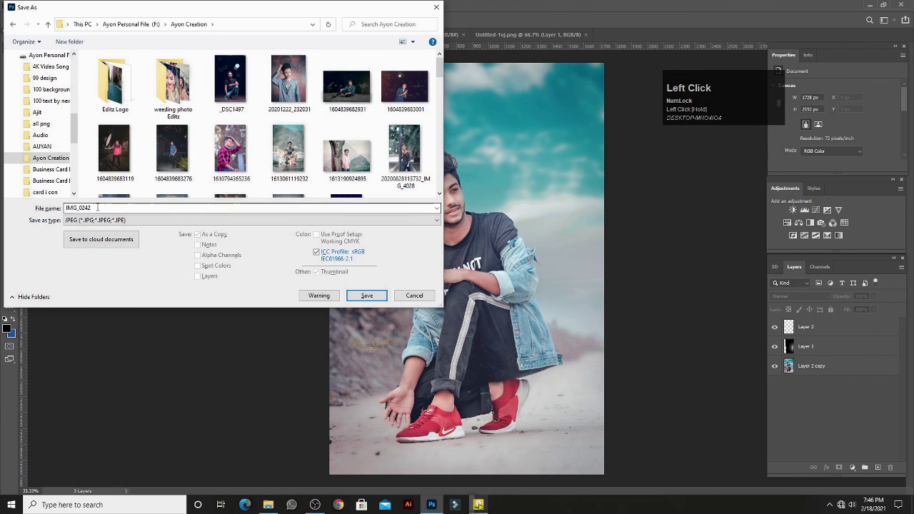
{"action": "left_click_drag", "start_coordinate": [97, 207], "coordinate": [5, 197]}
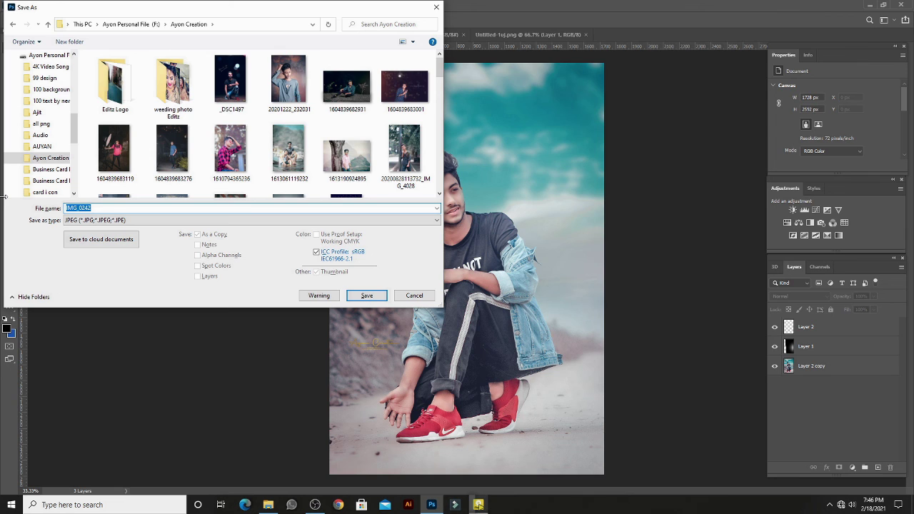
{"action": "type", "text": "du"}
{"action": "key", "text": "BackSpace"}
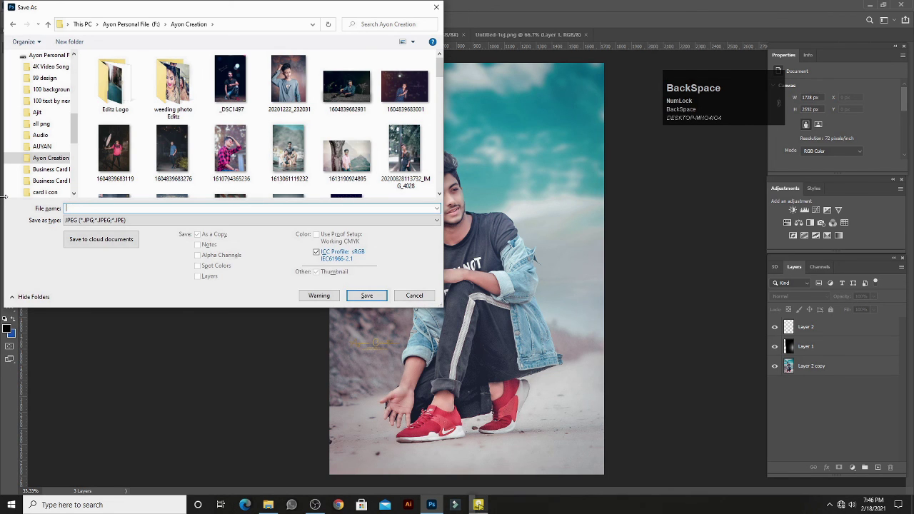
{"action": "type", "text": "done"}
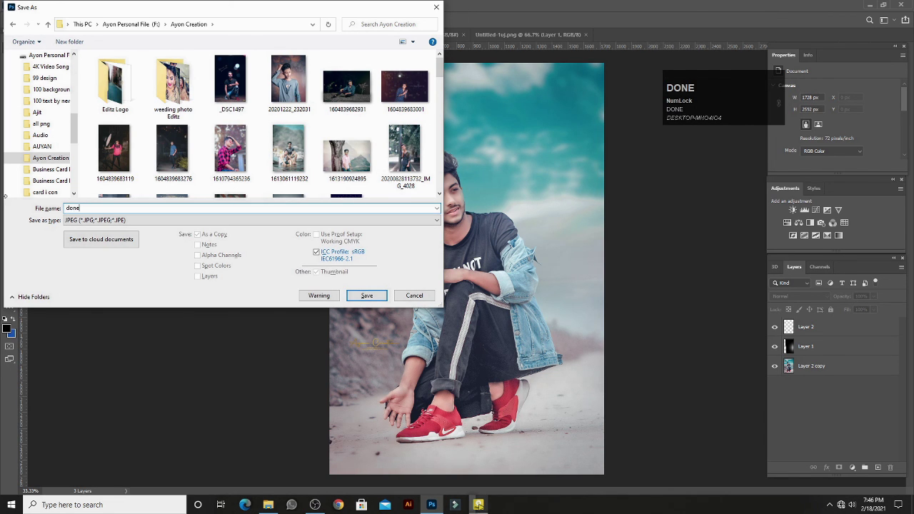
{"action": "left_click", "coordinate": [372, 296]}
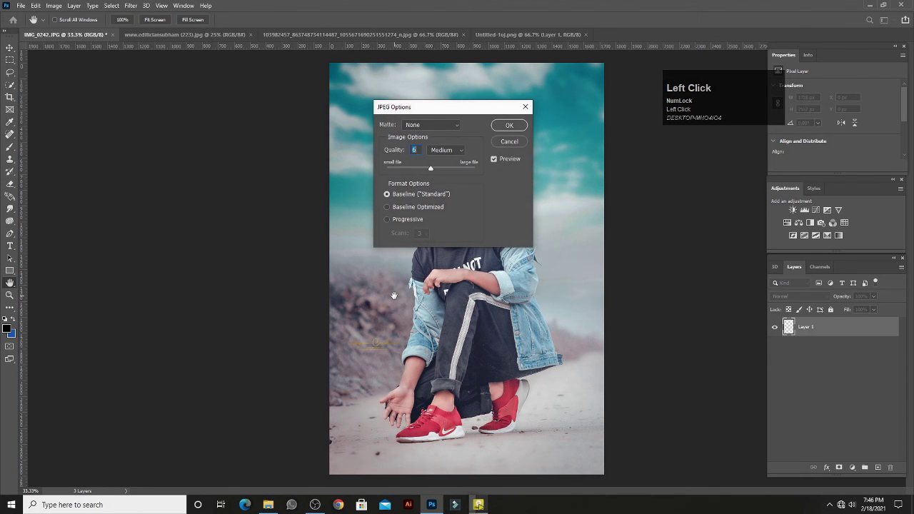
{"action": "left_click_drag", "start_coordinate": [432, 170], "coordinate": [405, 162]}
{"action": "key", "text": "Return"}
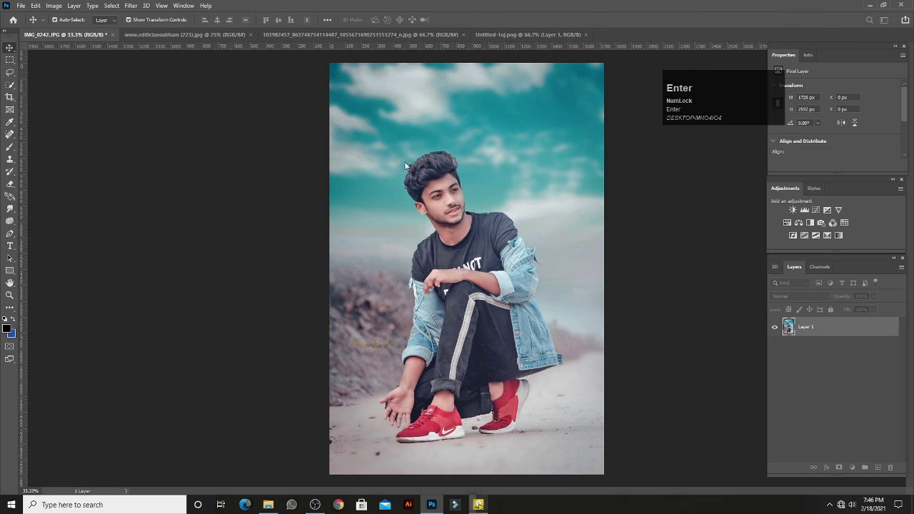